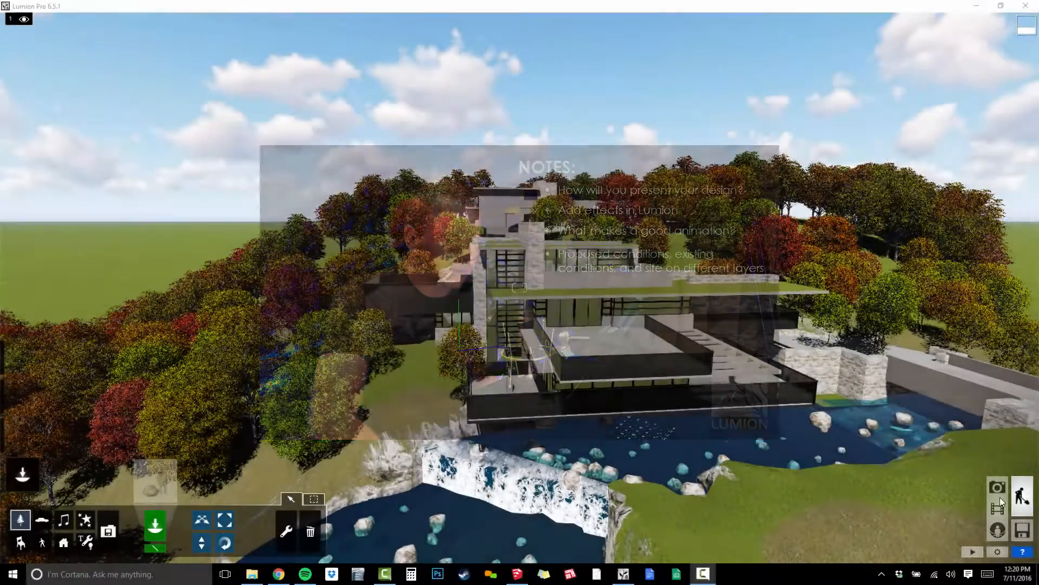
Open Photo mode and review the effects applied to Photo 1, going back through the stack to the Cloud effect.
left_click(997, 489)
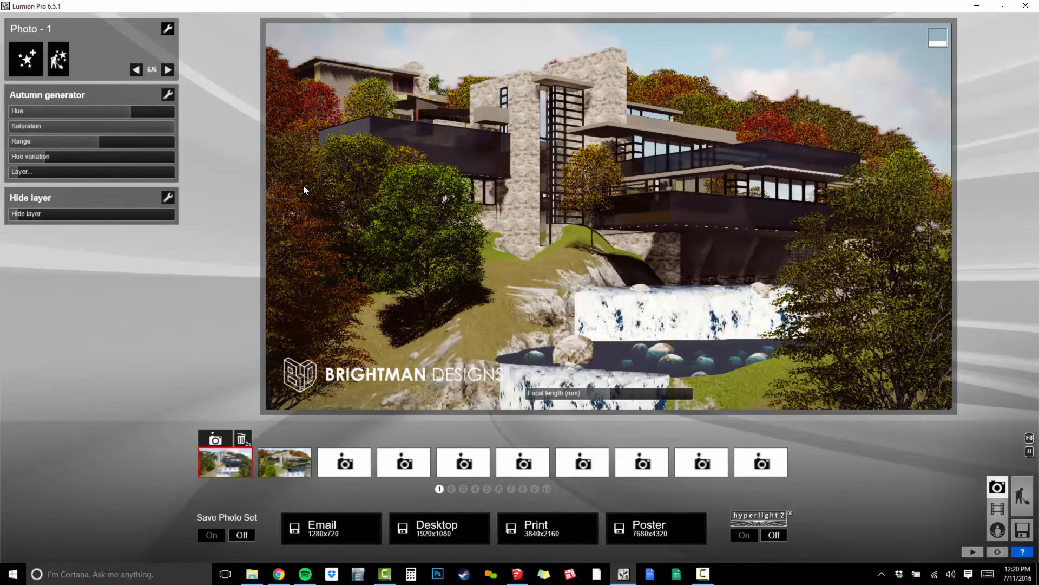
left_click(135, 73)
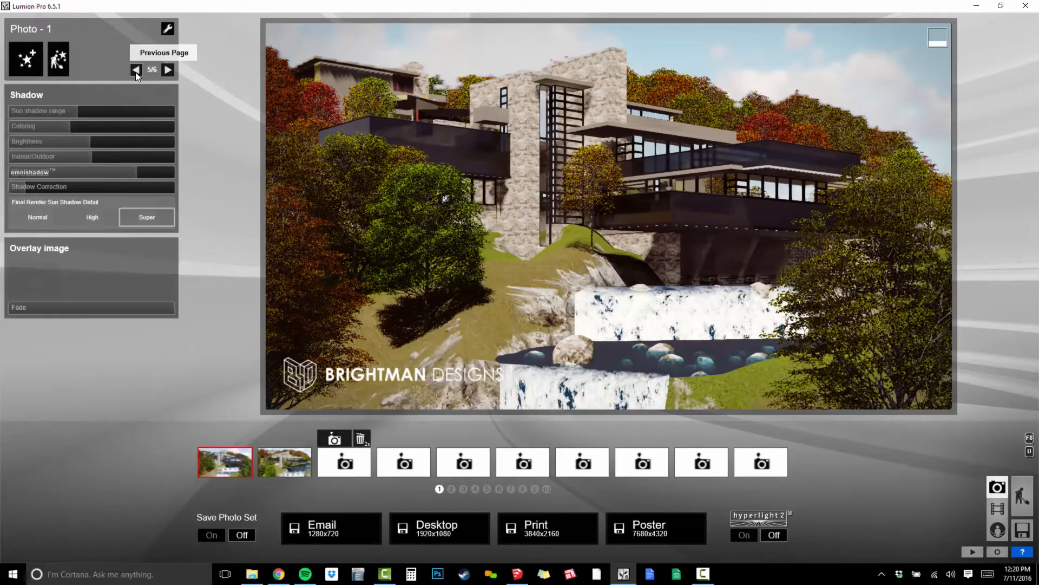
left_click(135, 73)
left_click(135, 70)
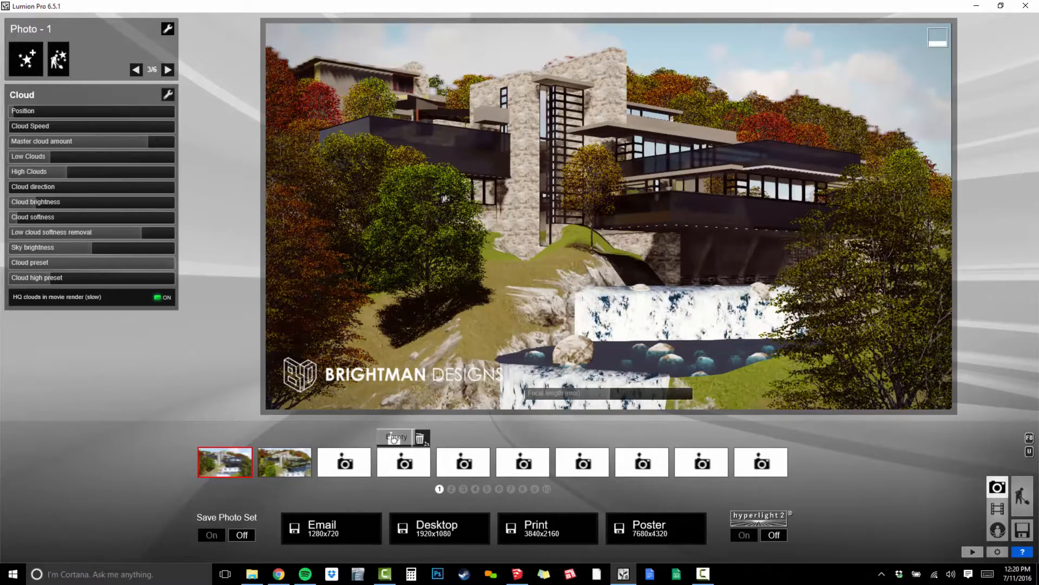
Frame a low-angle close view of the stone tower and terraces and store it in the third photo slot.
mouse_move(609, 216)
right_mouse_down()
mouse_move(574, 290)
mouse_move(571, 244)
mouse_move(514, 192)
mouse_move(578, 209)
mouse_move(573, 190)
right_mouse_up()
key("q")
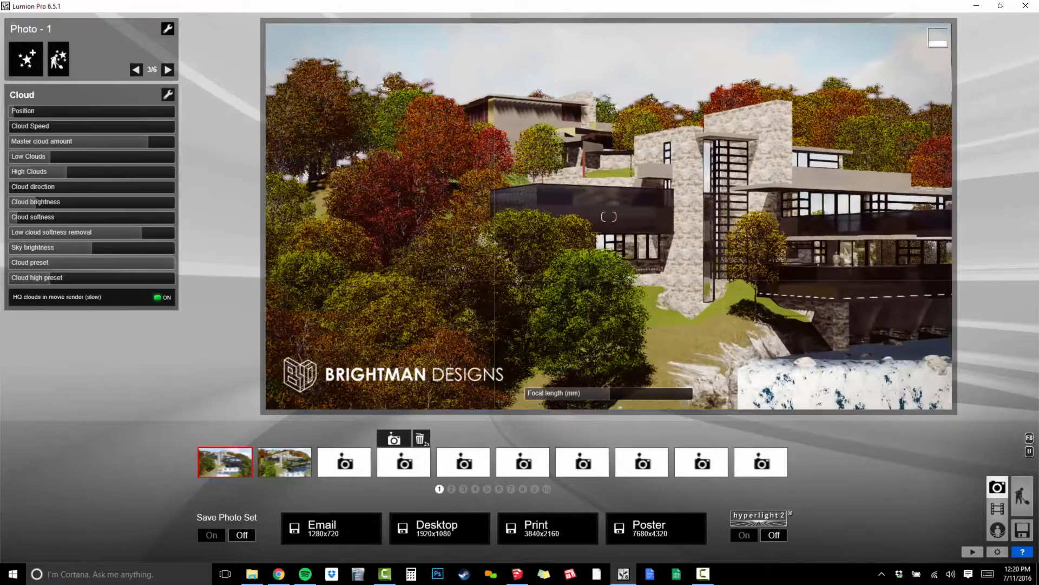
key("w")
key("w")
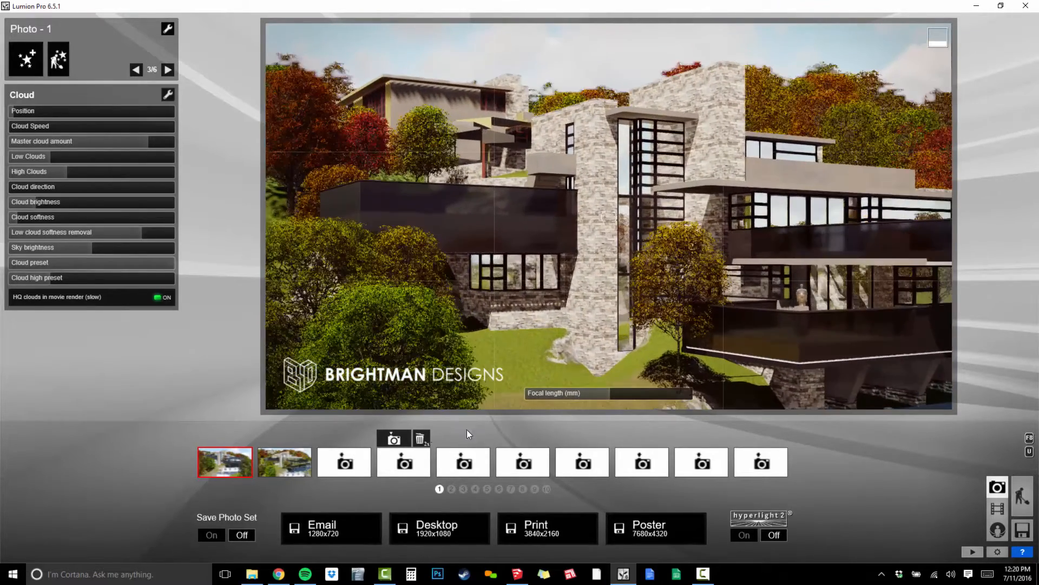
left_click(345, 462)
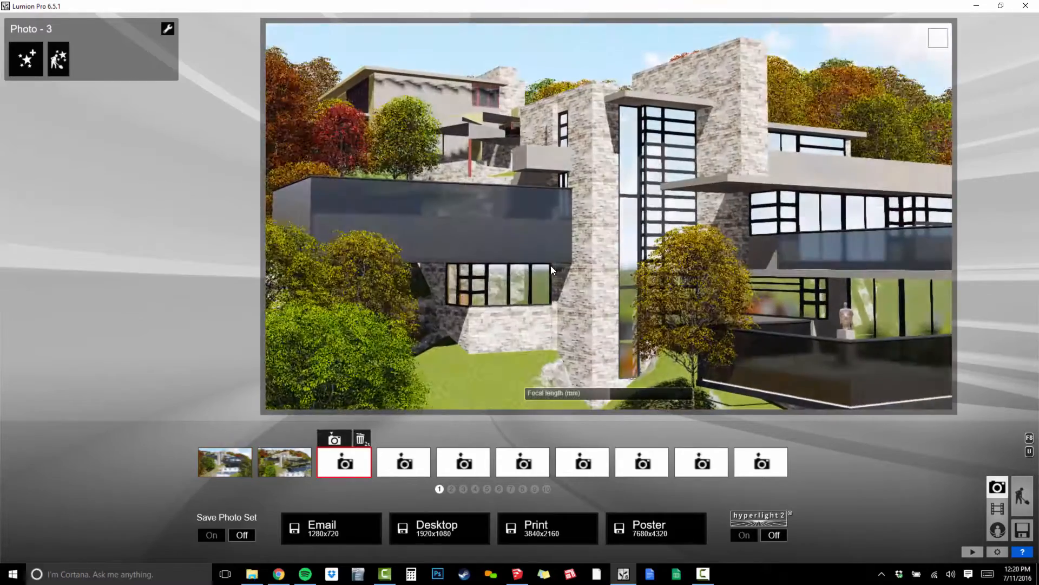
right_click_drag(551, 265, 550, 233)
key("e")
key("w")
key("s")
key("q")
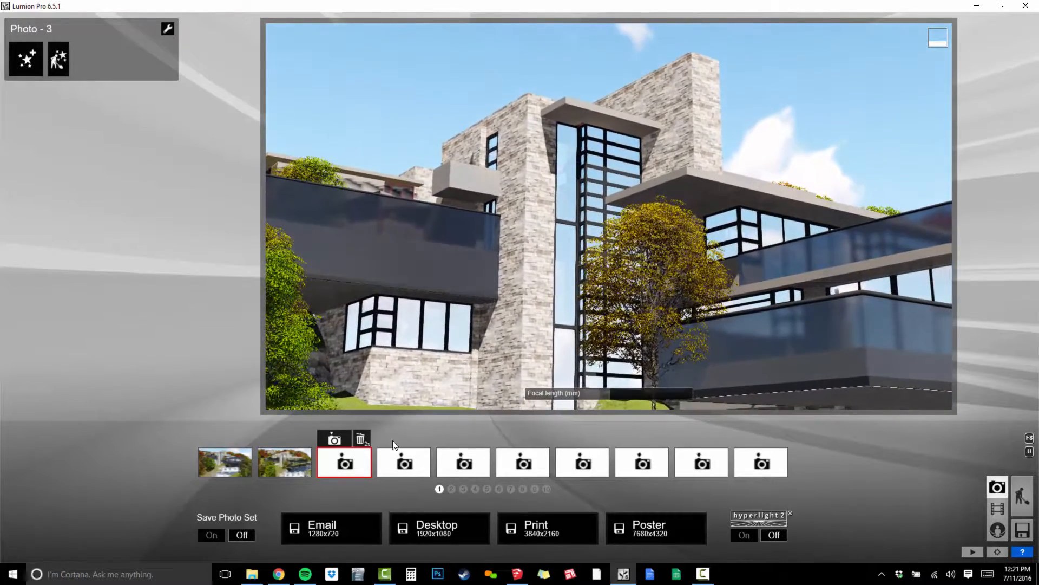
left_click(334, 438)
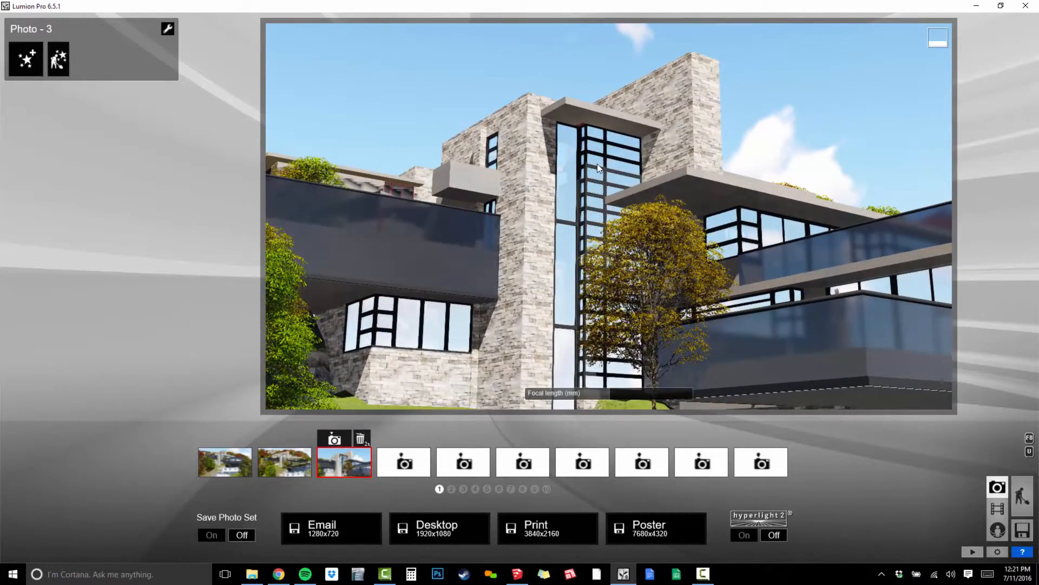
Load the saved effects file "BD_Falling Water - PhotoReal.lme" onto Photo 3.
left_click(168, 29)
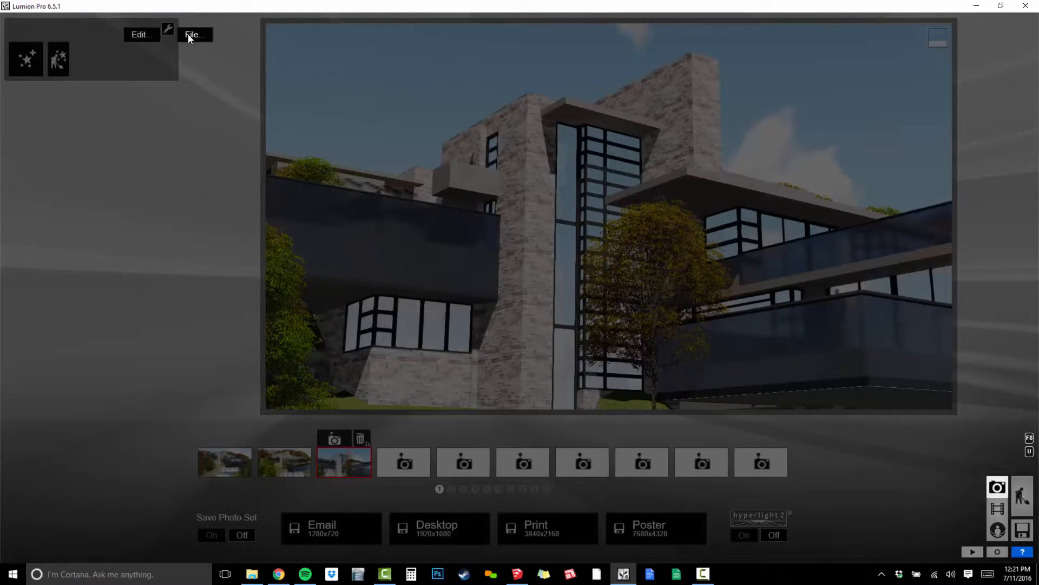
left_click(189, 36)
left_click(173, 45)
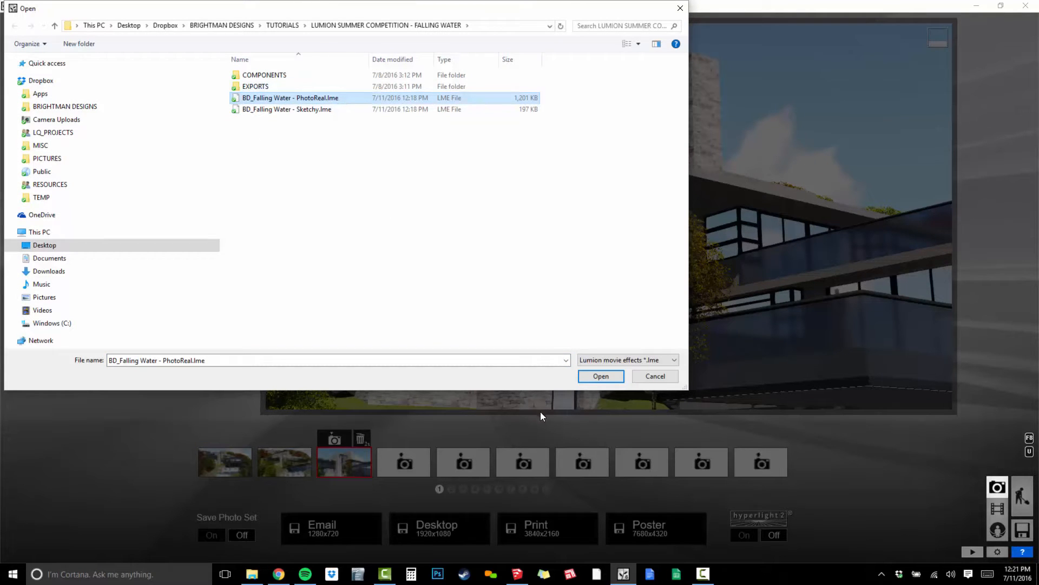
left_click(605, 377)
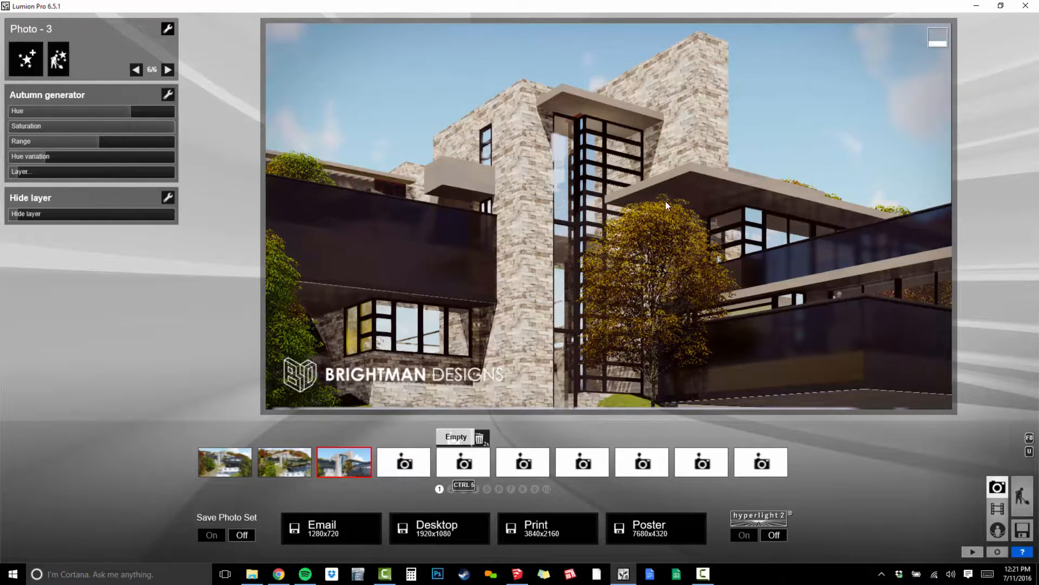
Frame the whole house above the water between foreground trees and store the view in the fourth photo slot.
left_click(405, 465)
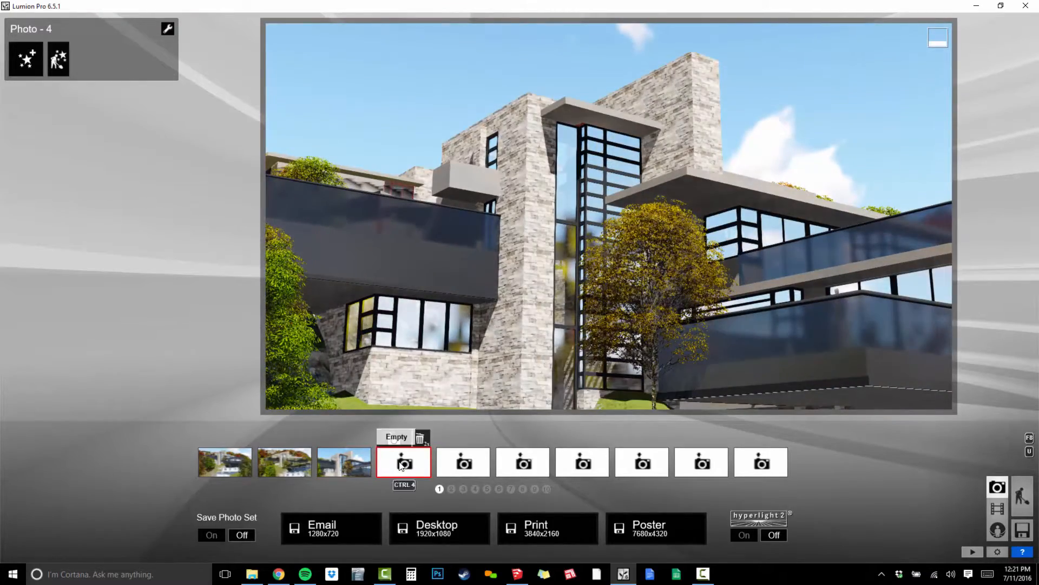
key("s")
right_click_drag(542, 244, 542, 328)
key("q")
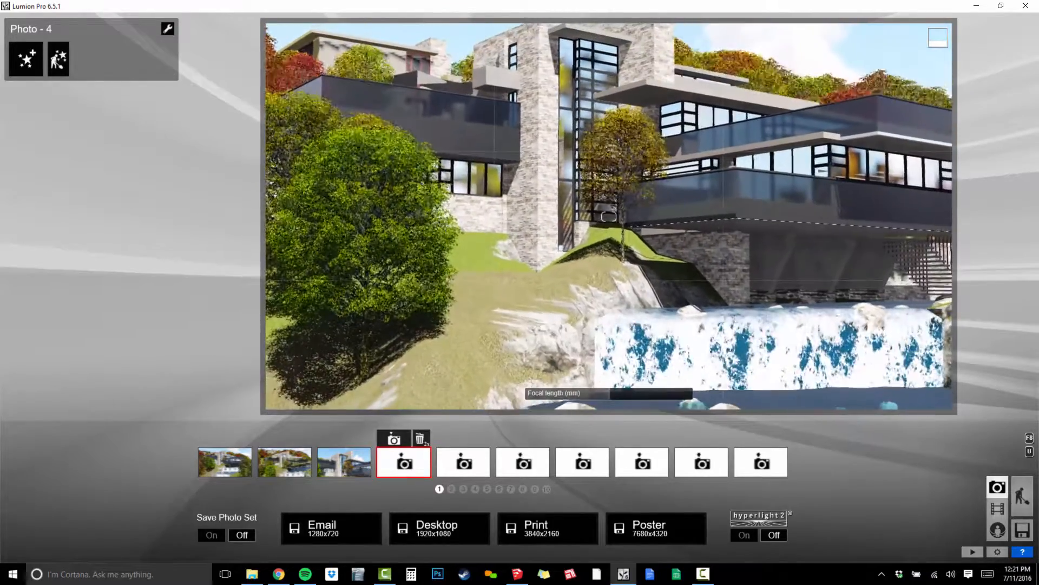
right_click_drag(609, 217, 610, 163)
key("d")
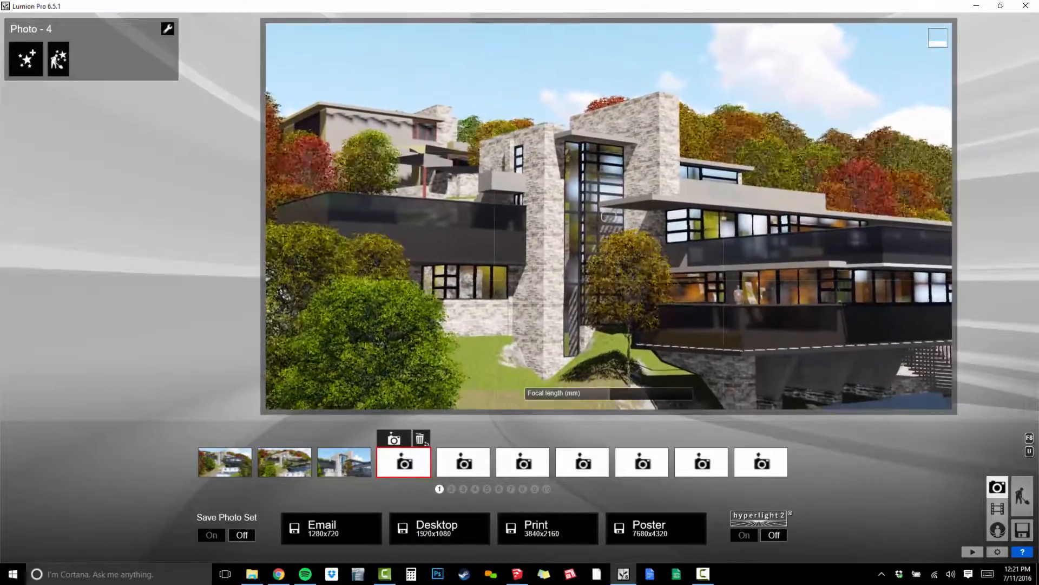
right_click_drag(610, 217, 596, 233)
key("s")
key("d")
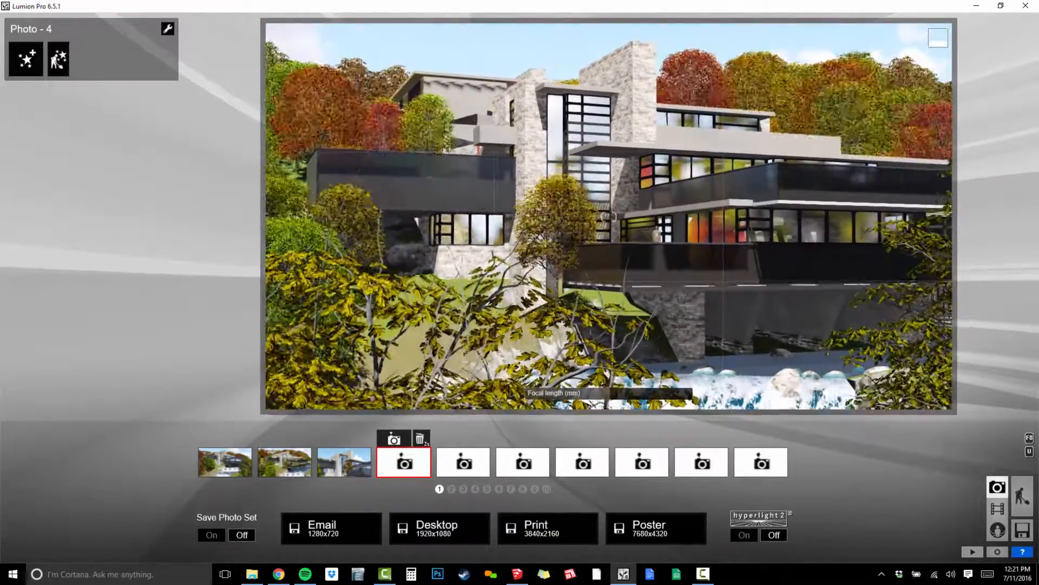
key("d")
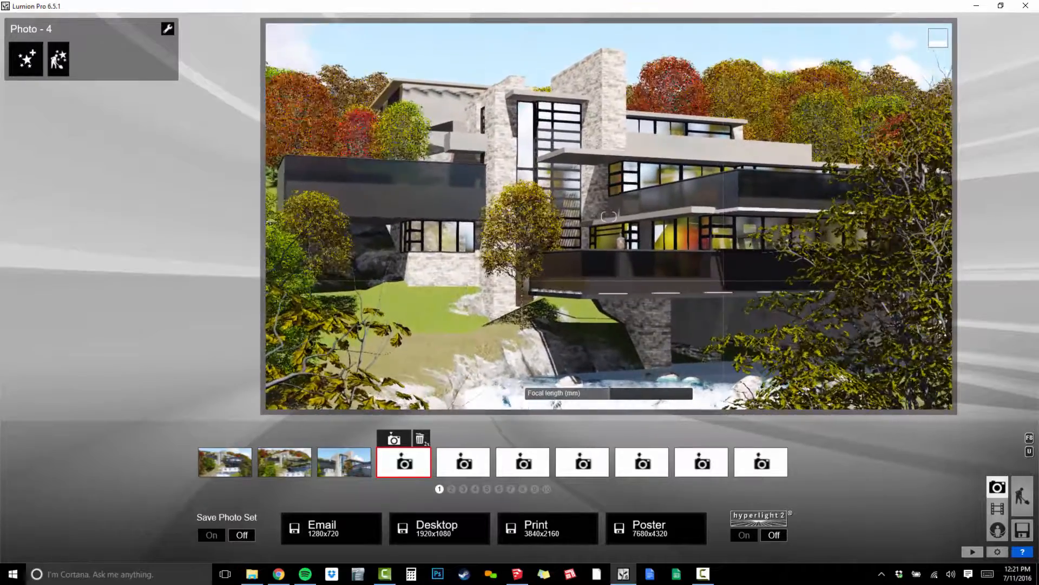
right_click_drag(609, 216, 610, 208)
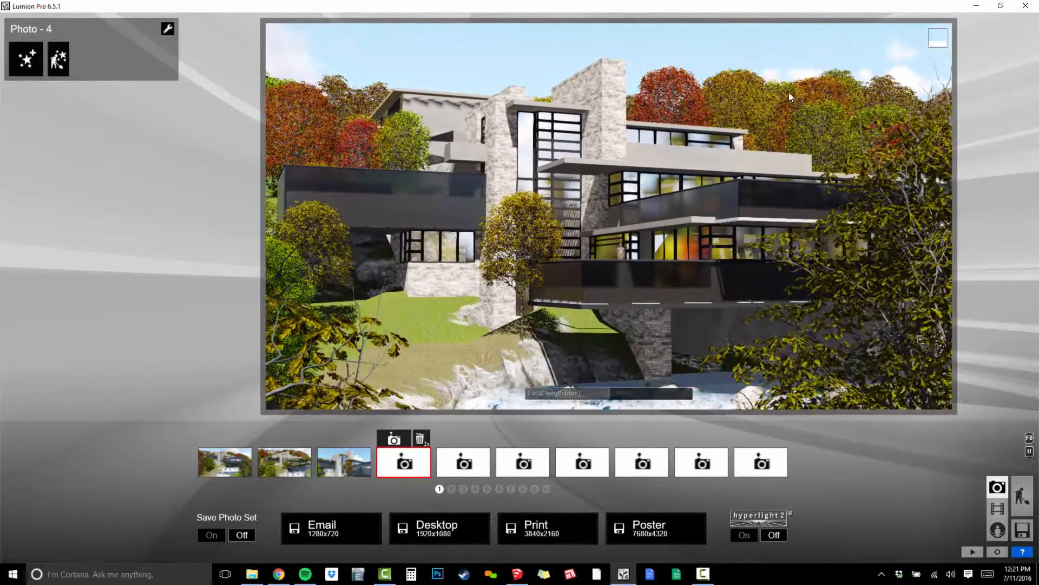
left_click(394, 438)
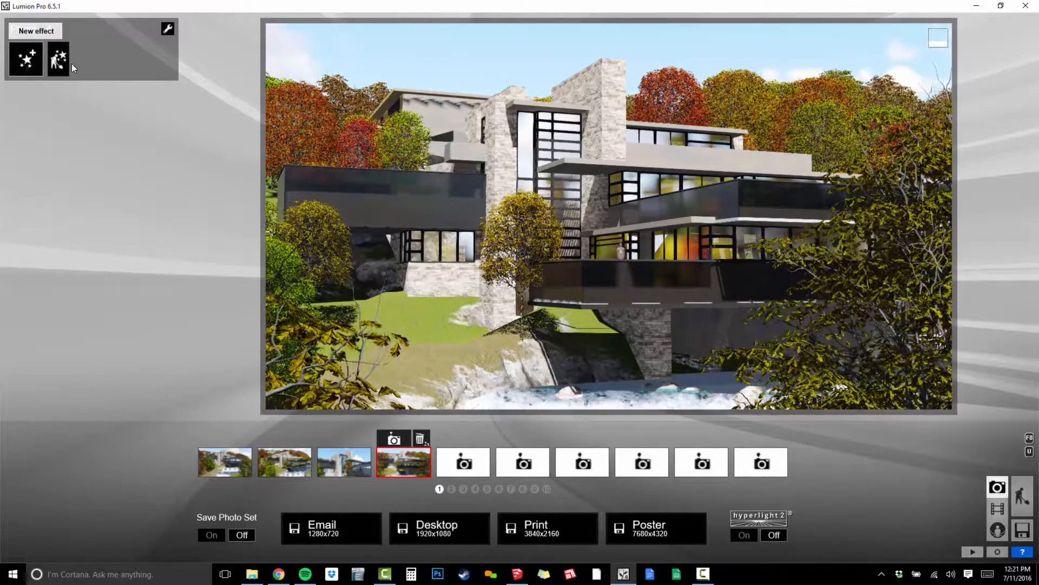
Add a Sun effect to Photo 4 and reduce its sun height and sun heading so shadows fall across the facade.
left_click(26, 64)
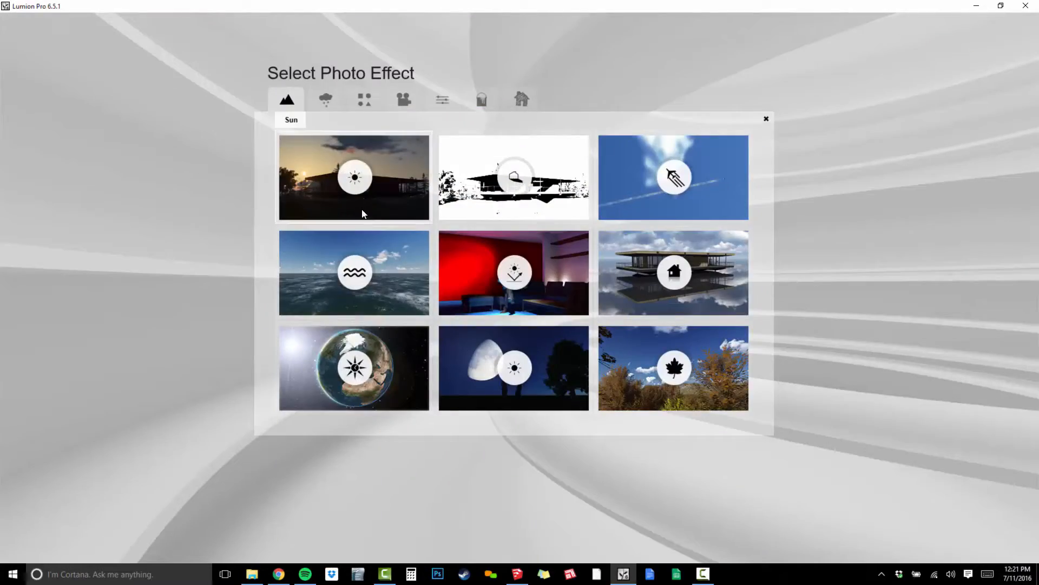
left_click(335, 162)
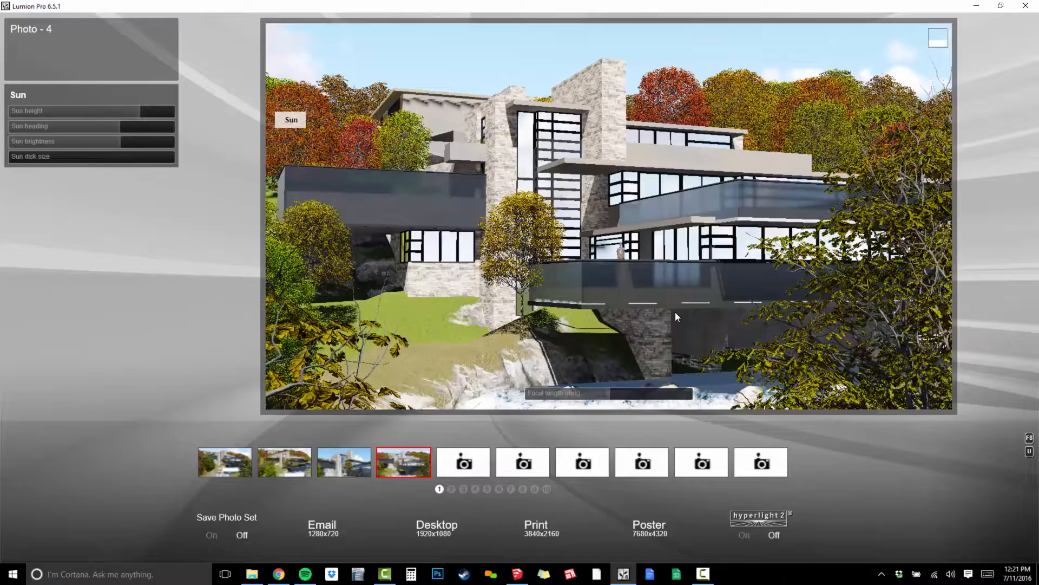
left_click_drag(137, 110, 54, 127)
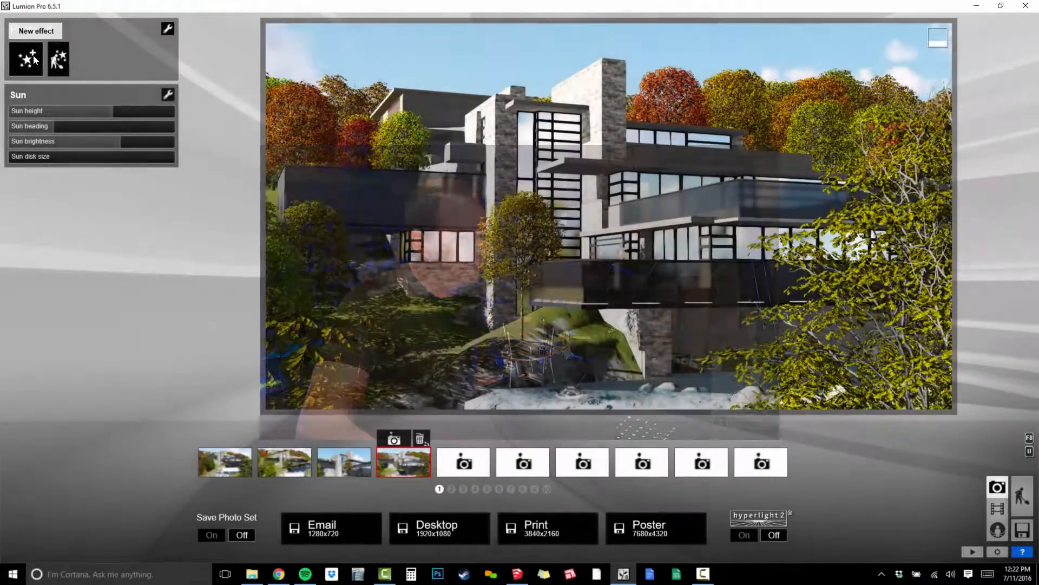
Add a Reflection effect to Photo 4.
left_click(26, 59)
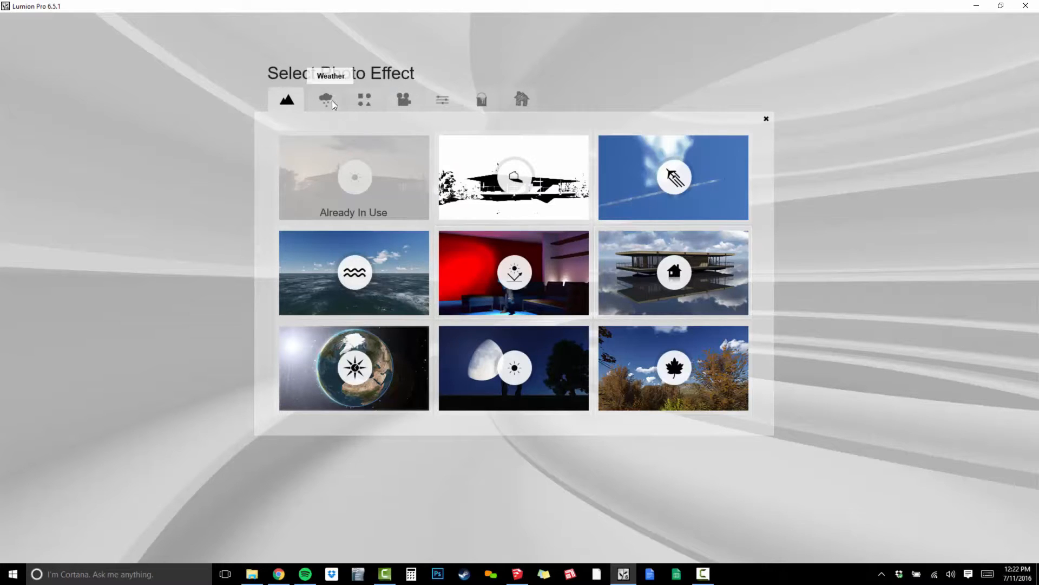
left_click(685, 271)
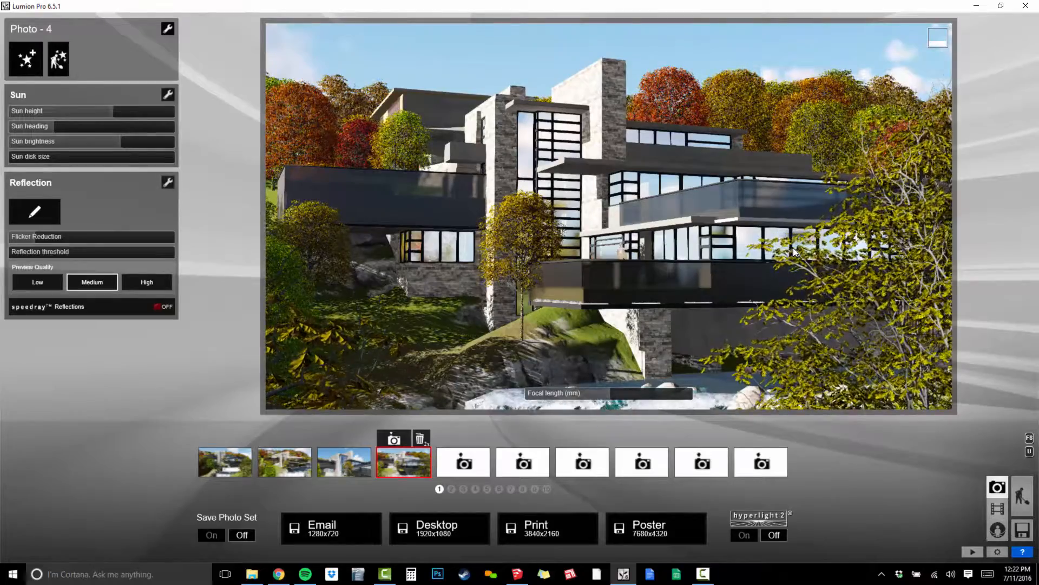
Examine the reflections in the house's windows and terrace parapets up close from several angles.
key("w")
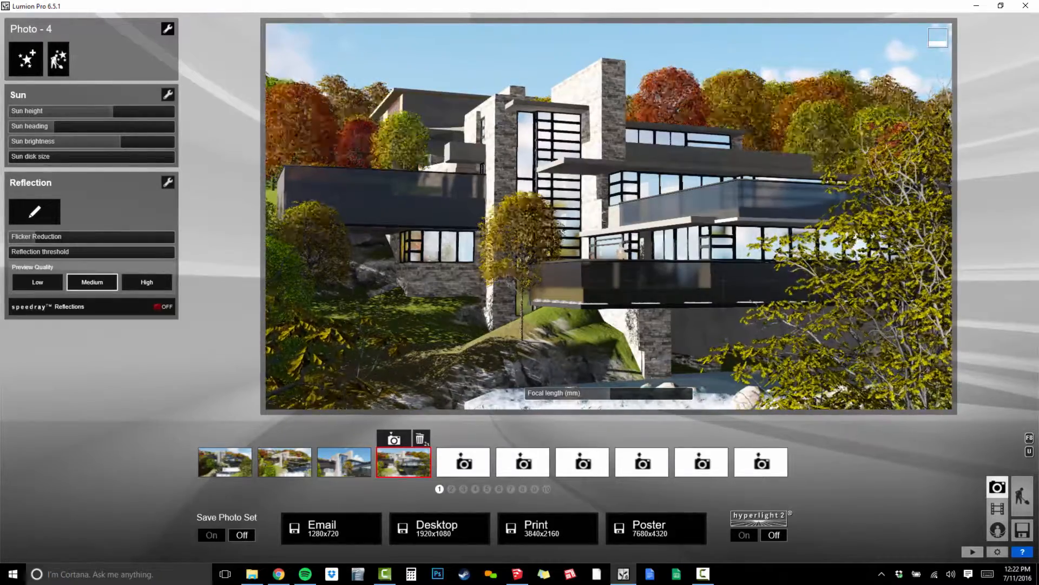
key("w")
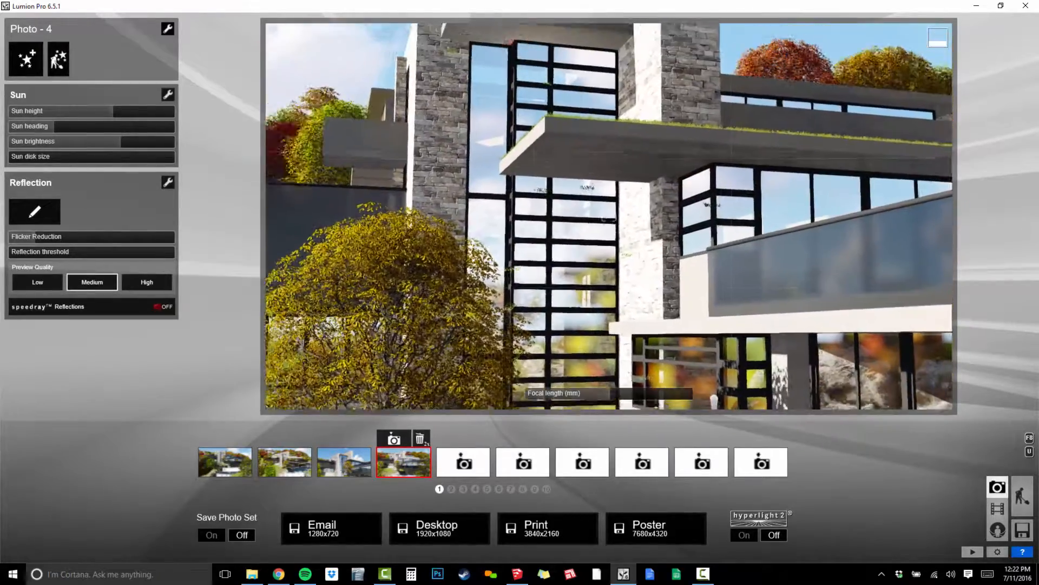
key("s")
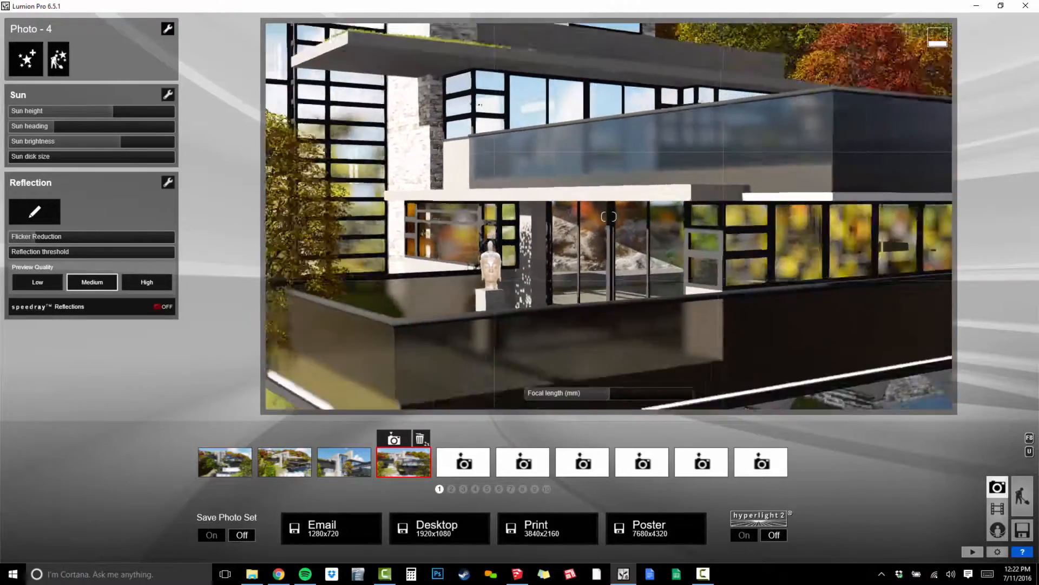
key("w")
key("s")
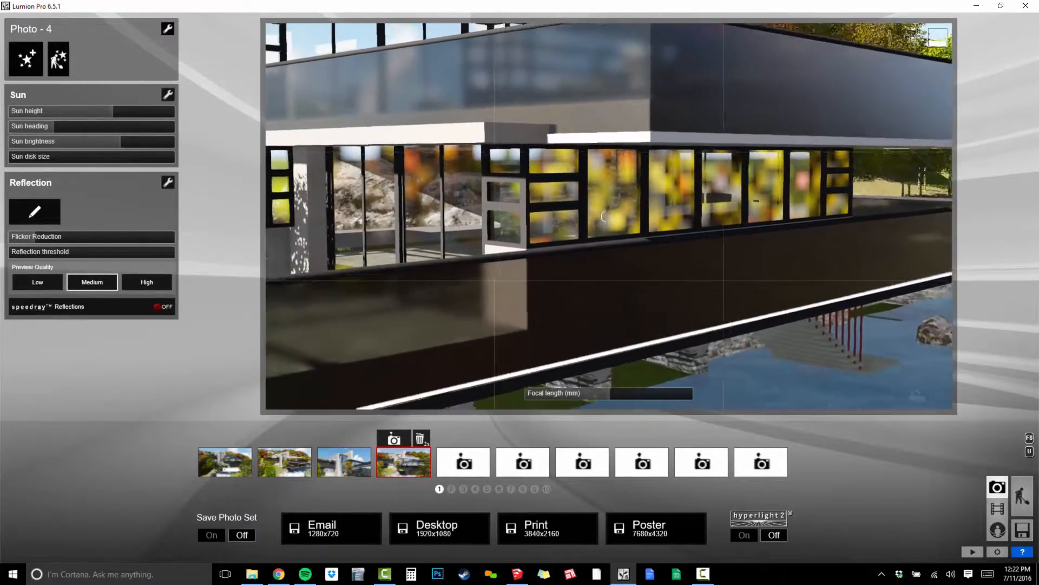
key("w")
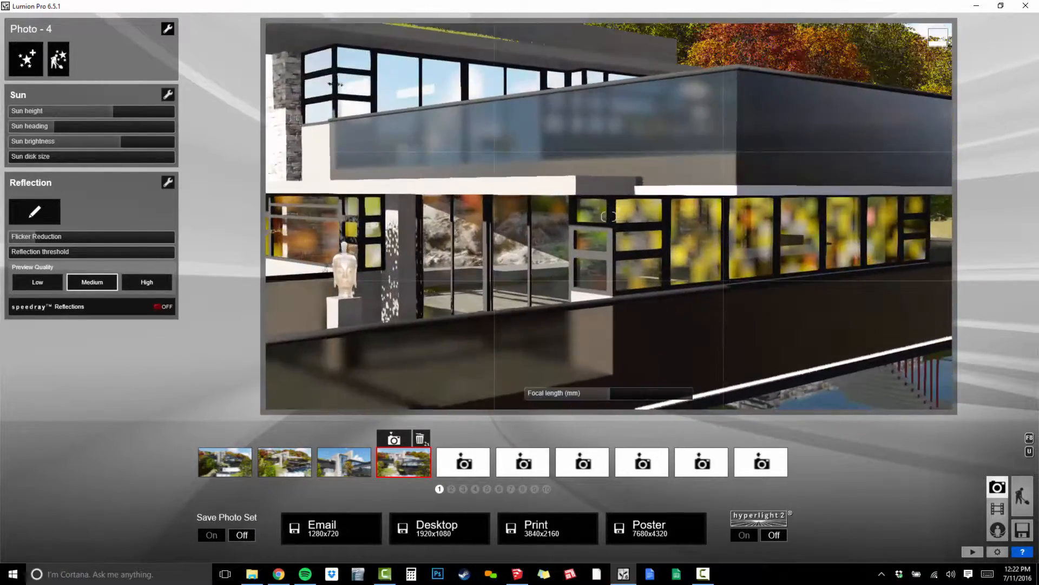
key("s")
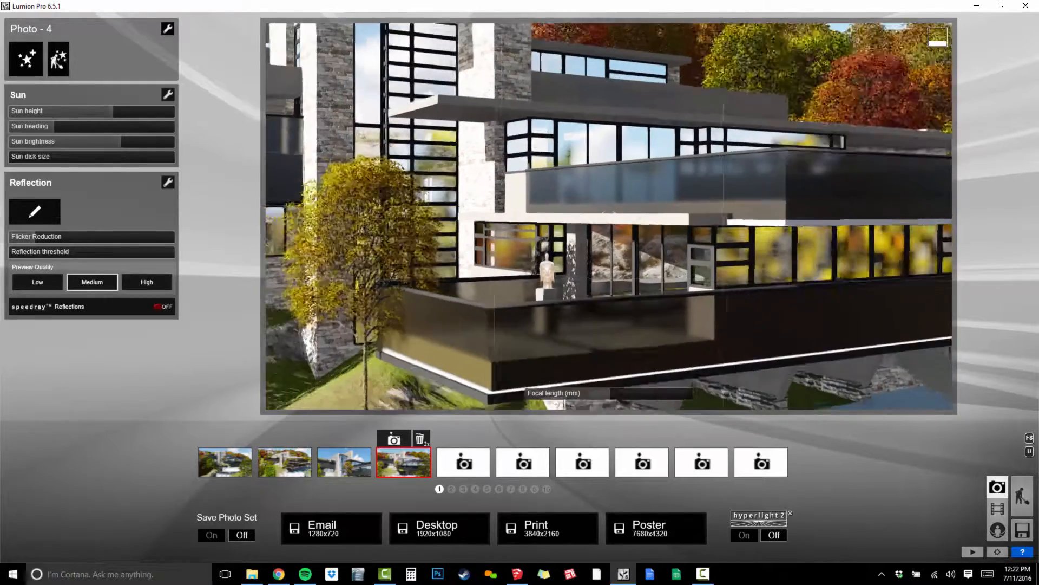
mouse_move(609, 216)
right_mouse_down()
mouse_move(601, 173)
mouse_move(571, 168)
right_mouse_up()
key("d")
key("d")
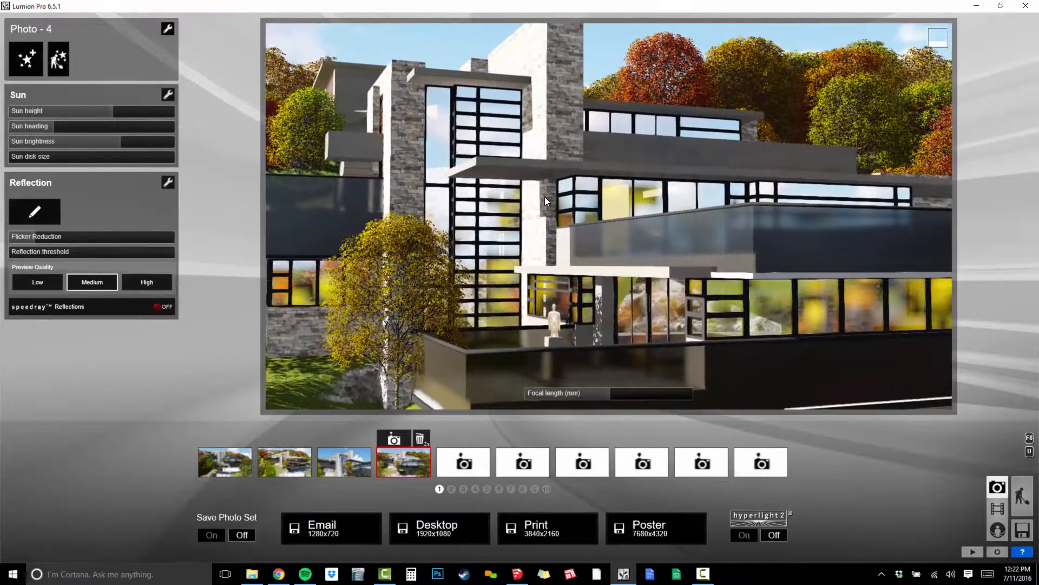
key("s")
key("w")
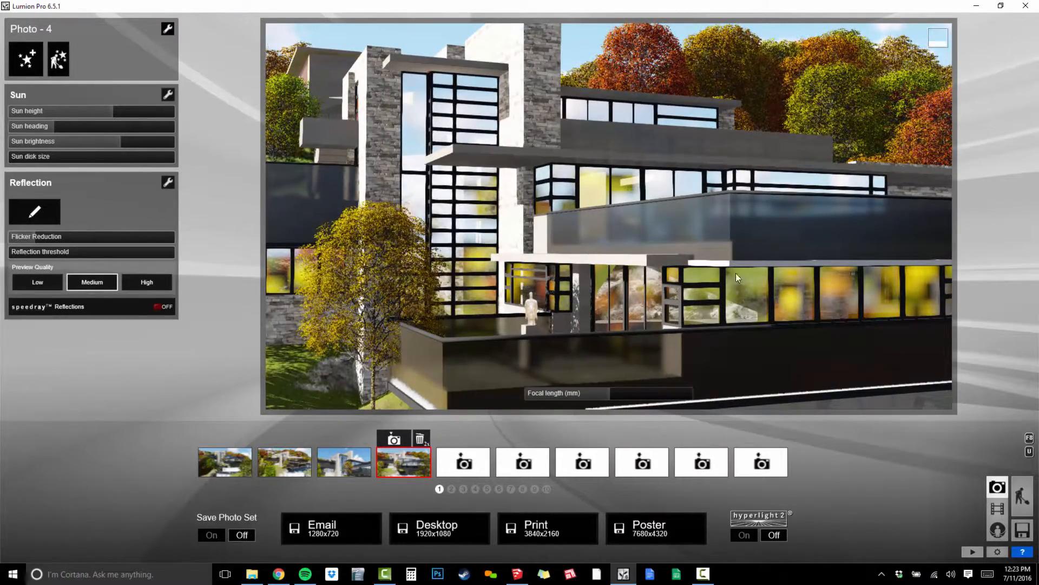
right_click_drag(776, 285, 818, 281)
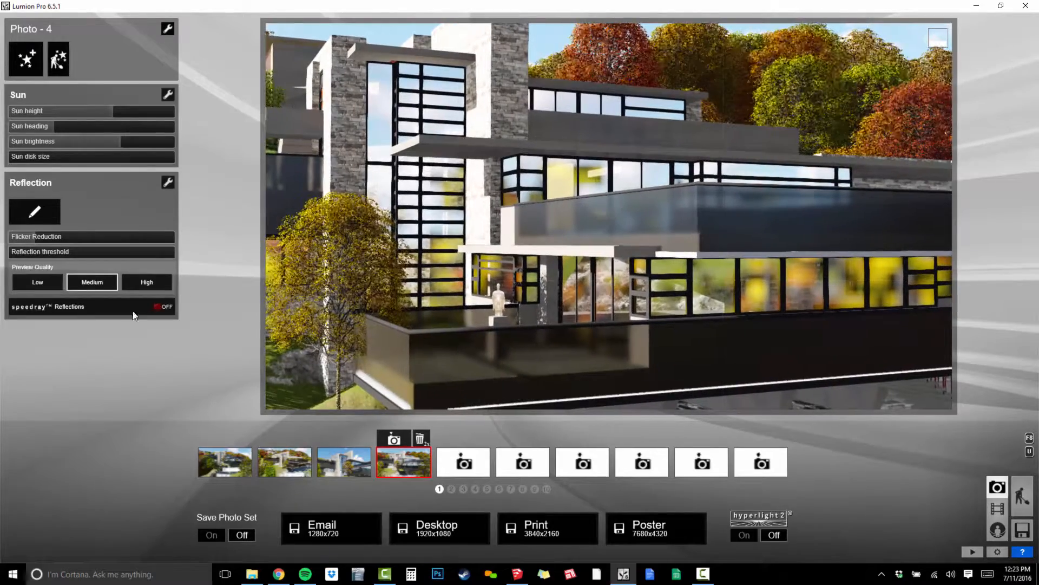
Turn on Speedray reflections, set the reflection preview quality to High, and check the glass from a slightly shifted view.
left_click(83, 308)
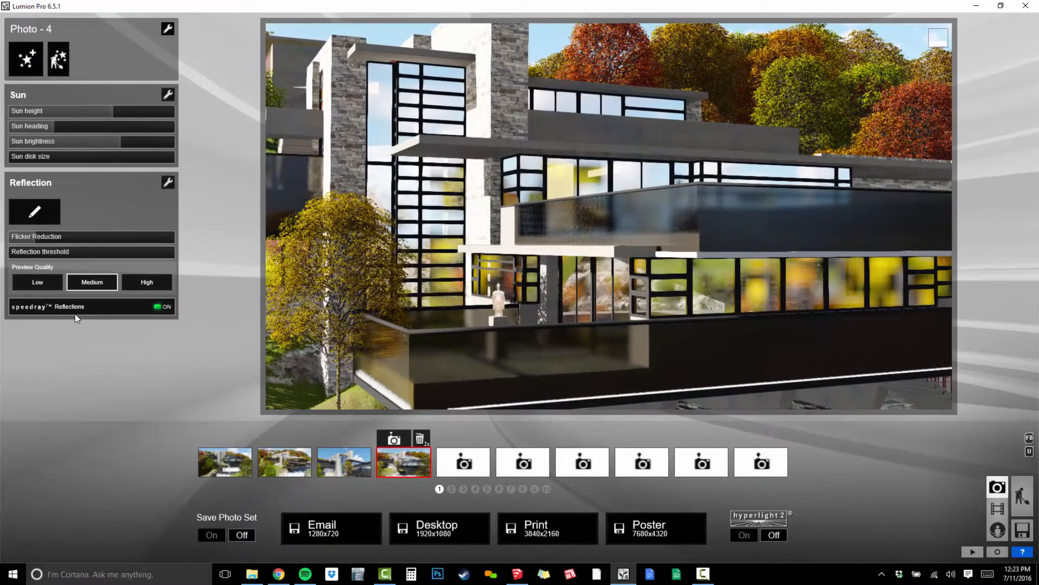
left_click(146, 282)
right_click_drag(412, 276, 440, 269)
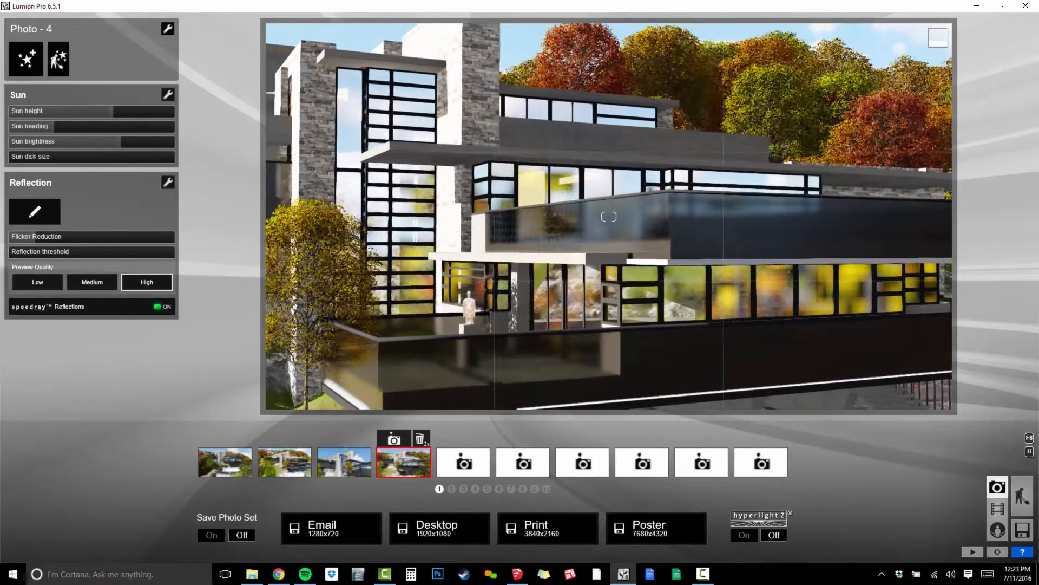
right_click_drag(386, 84, 373, 81)
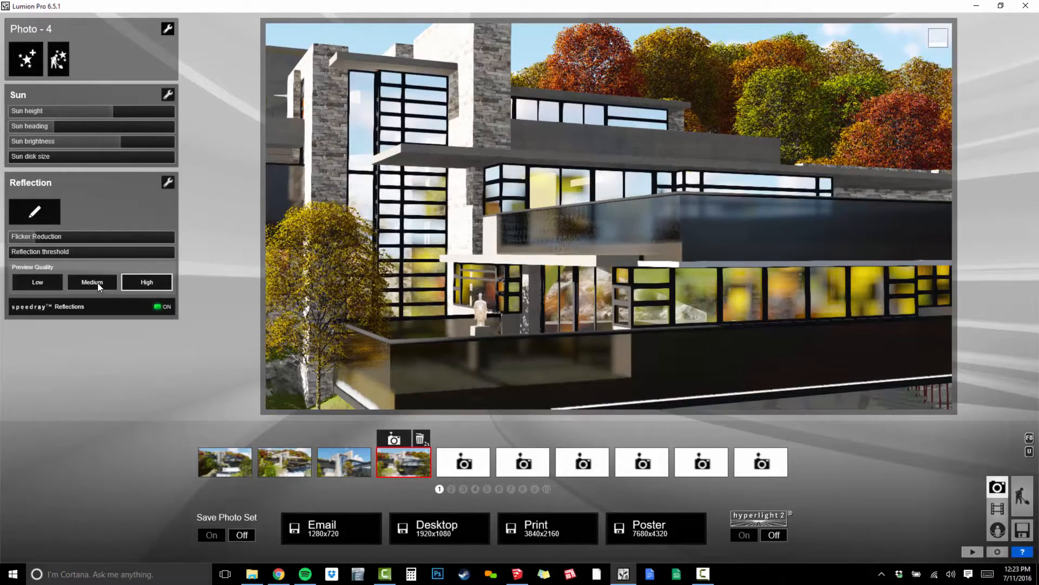
Add three reflection planes to Photo 4's Reflection effect: two on the tower glazing and one on the lower-floor windows.
left_click(33, 213)
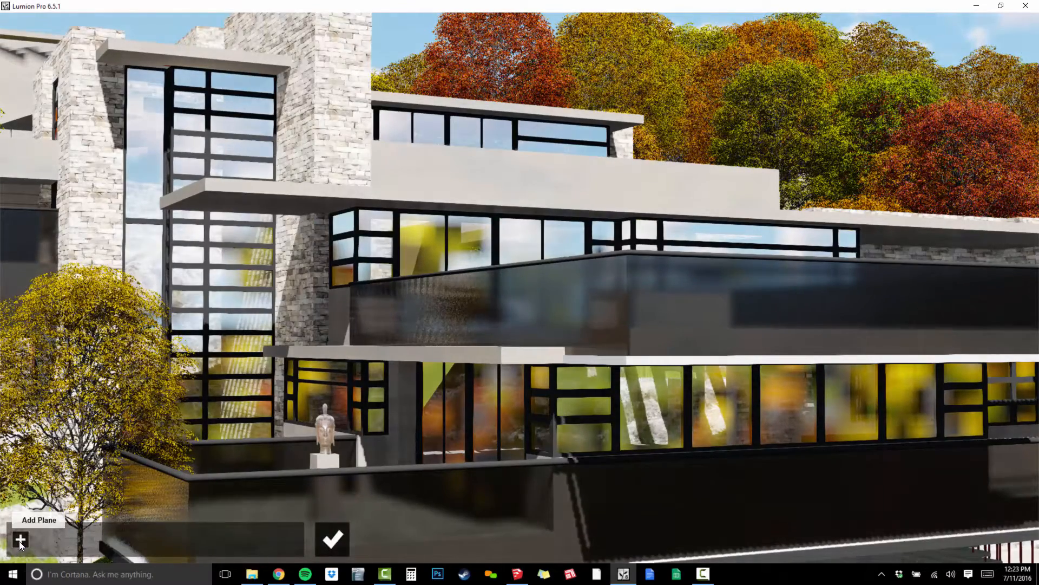
left_click(20, 540)
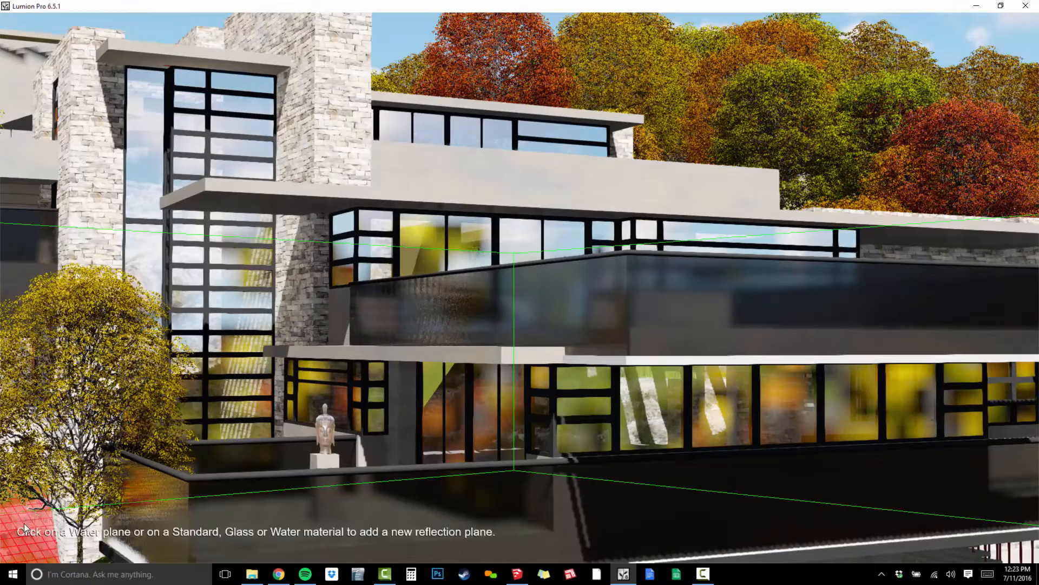
left_click(144, 112)
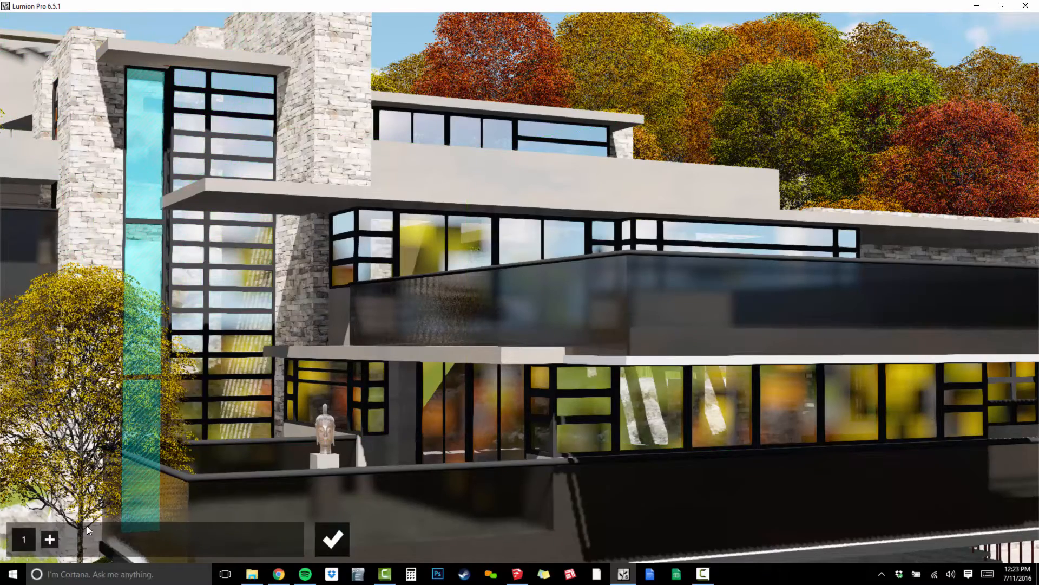
left_click(49, 540)
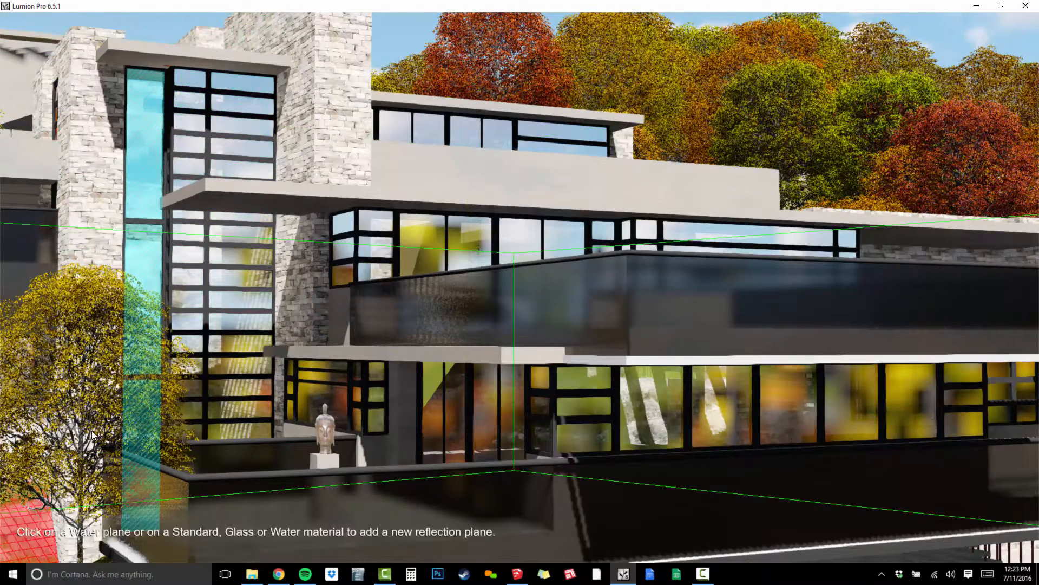
left_click(186, 132)
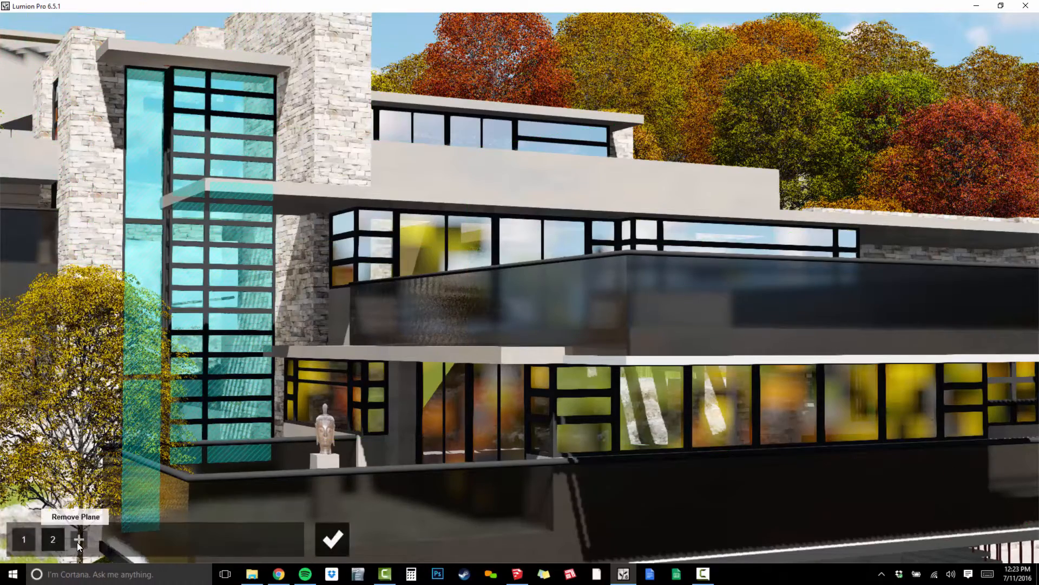
left_click(79, 539)
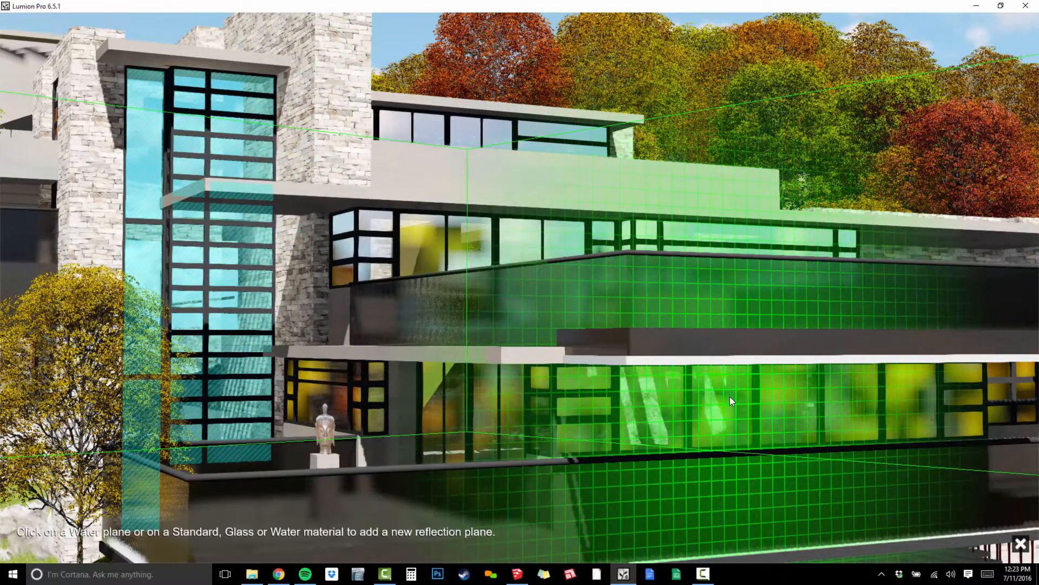
left_click(730, 396)
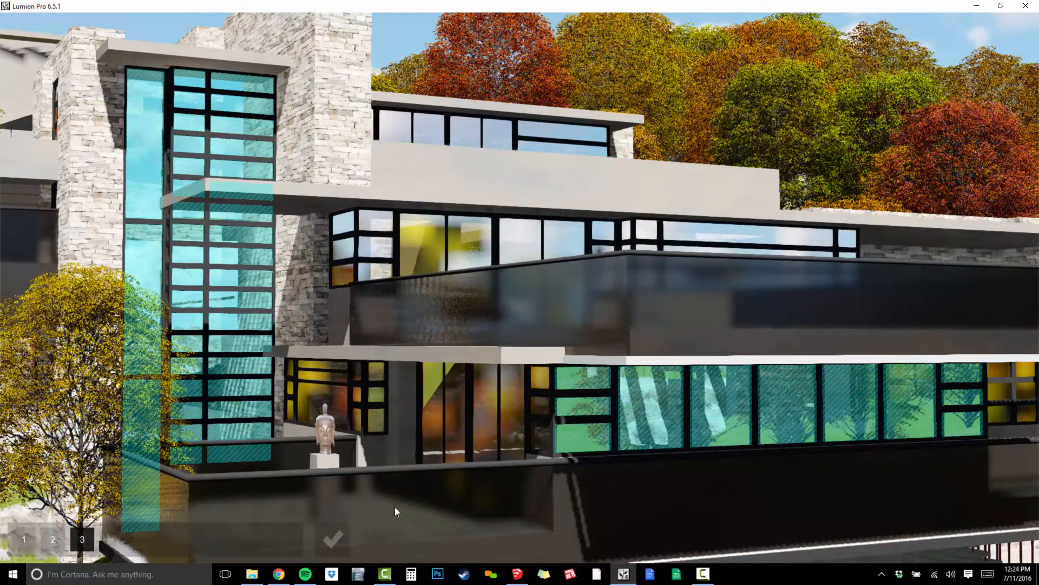
left_click(326, 544)
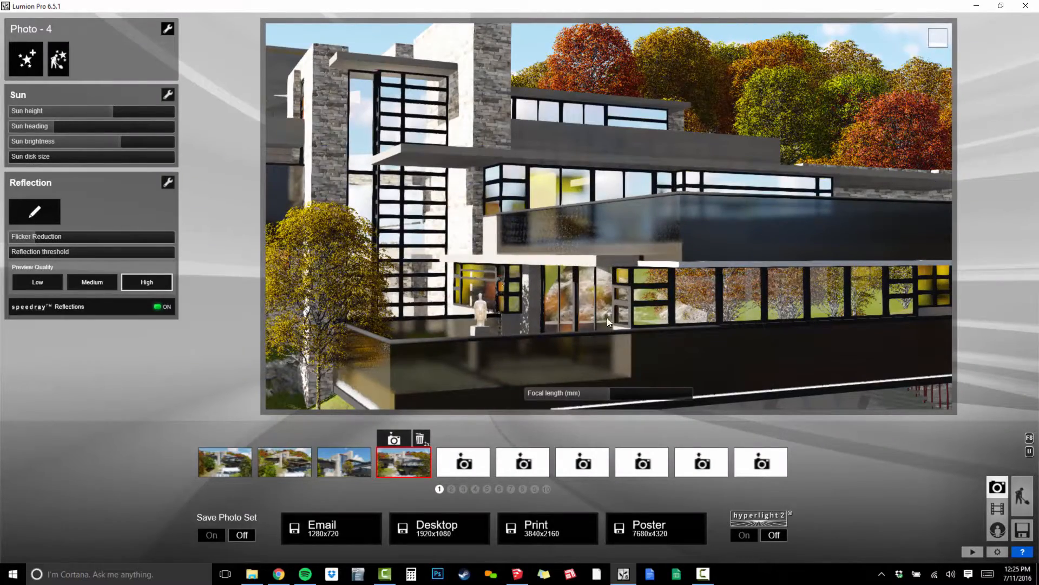
left_click(167, 30)
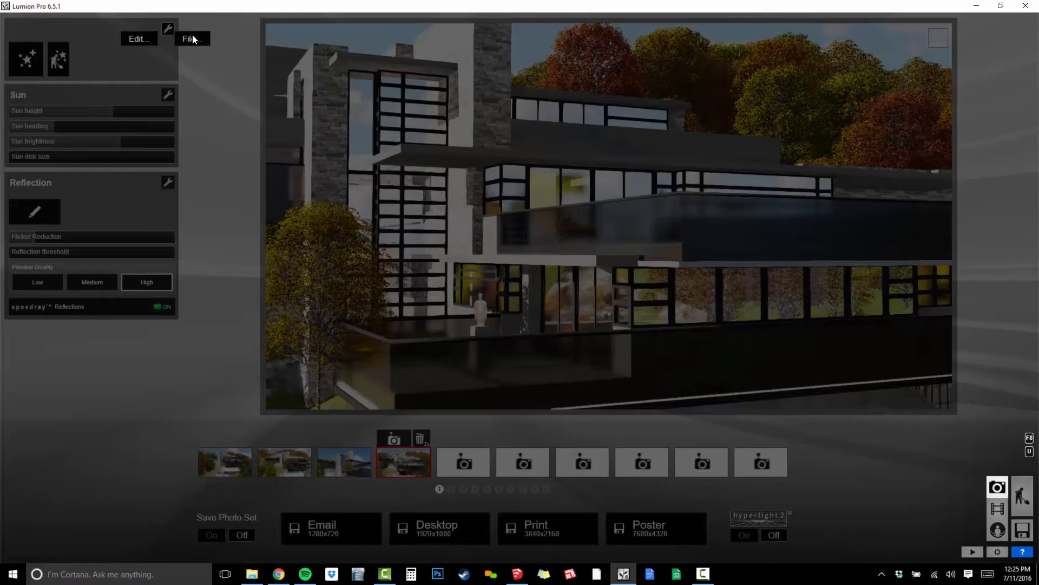
left_click(192, 36)
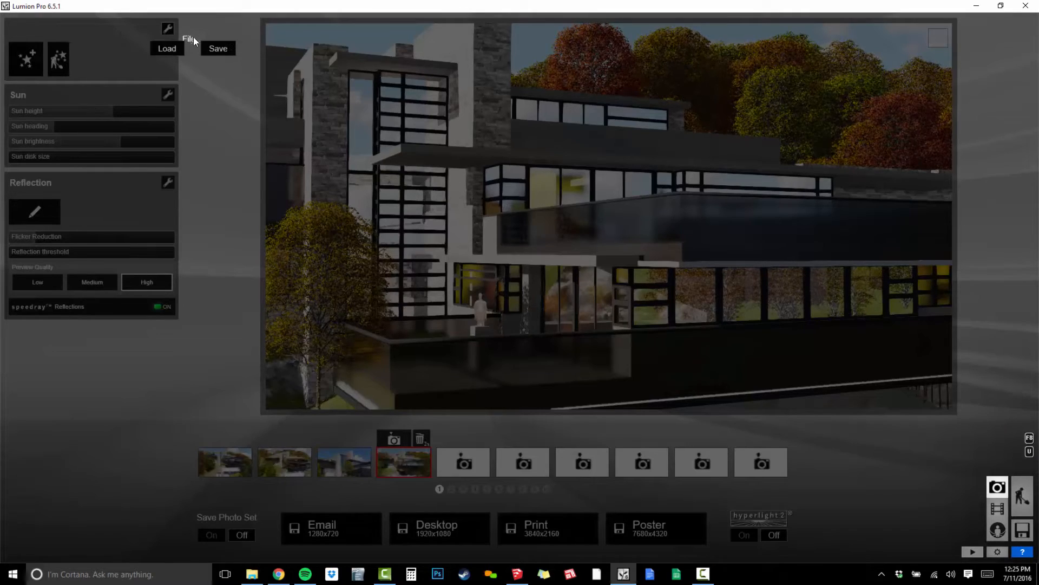
left_click(220, 48)
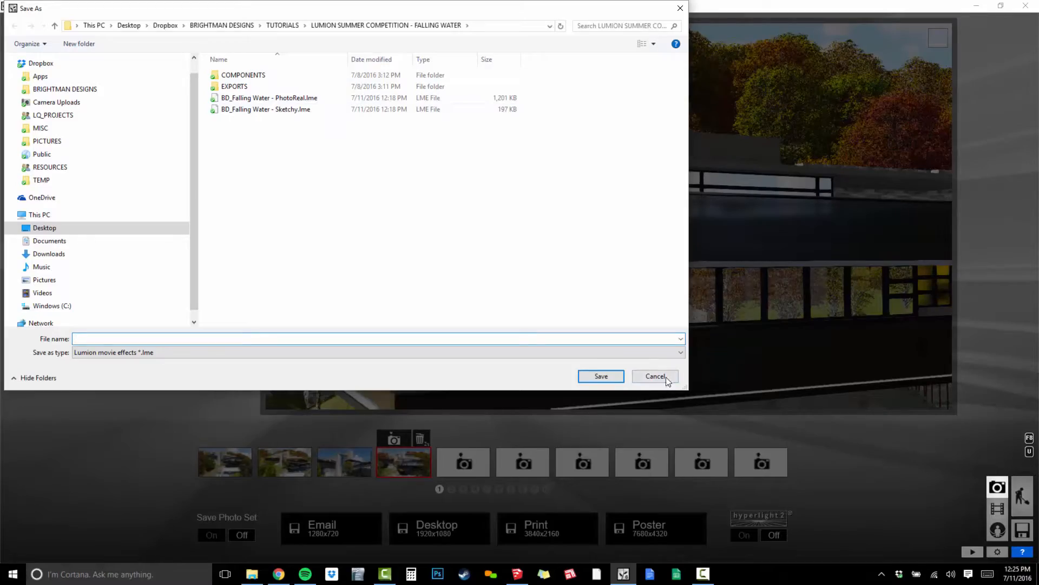
left_click(655, 375)
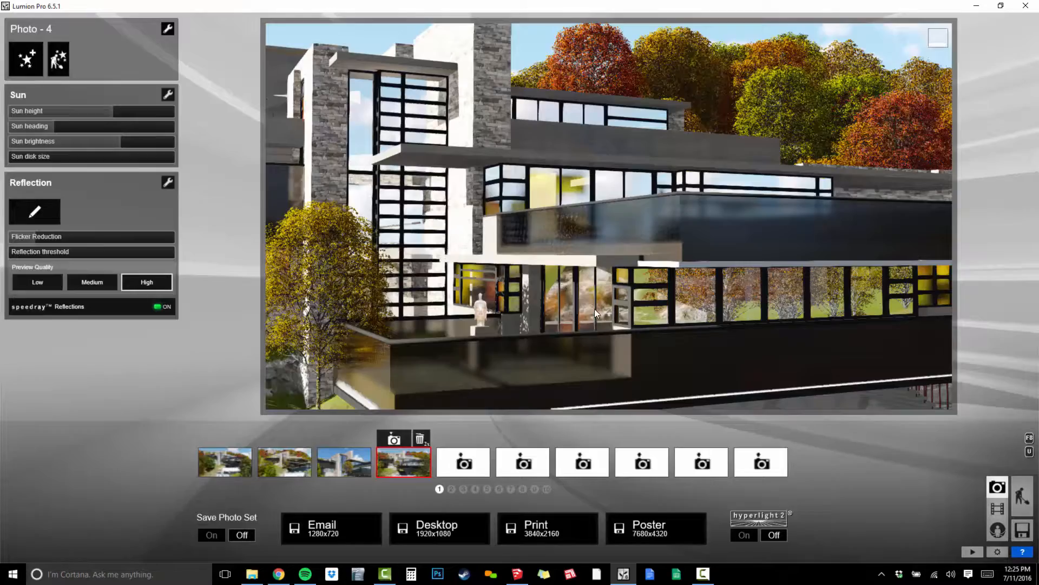
Restore Photo 4's camera, load the effects file "BD_Falling Water - PhotoReal.lme", and go to the preceding page of effects.
left_click(414, 457)
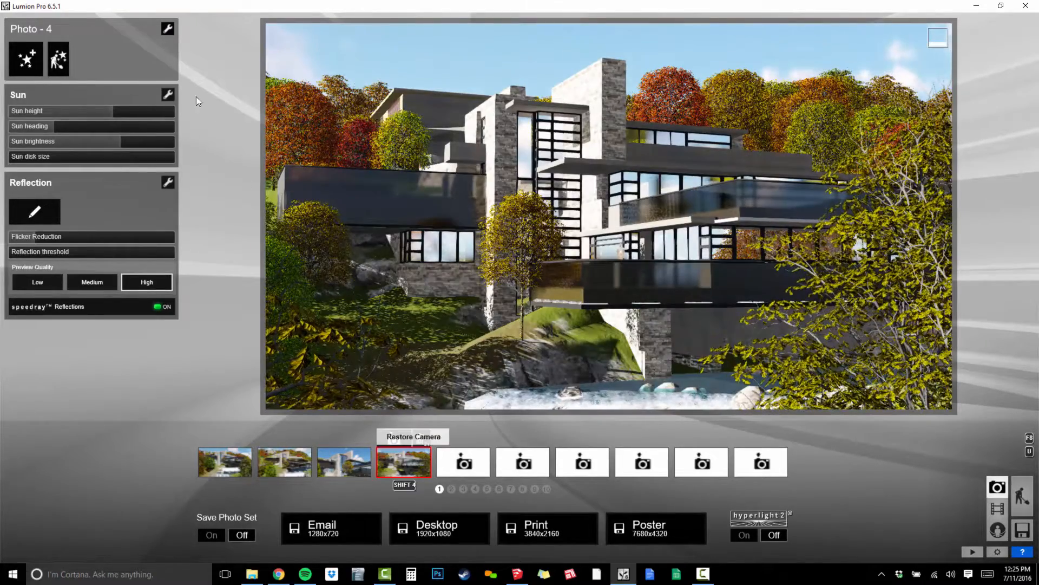
left_click(168, 29)
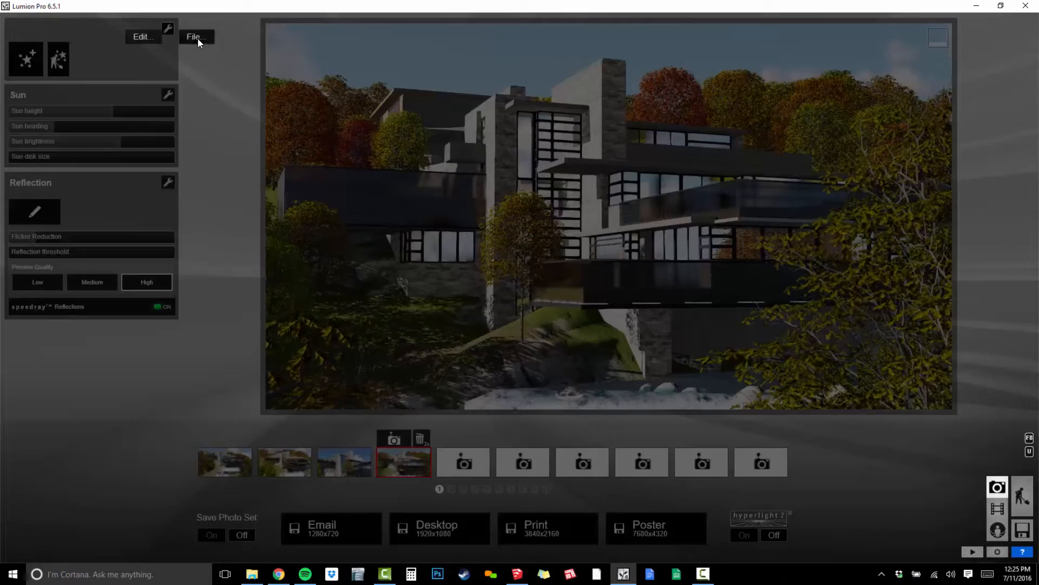
left_click(197, 38)
left_click(171, 46)
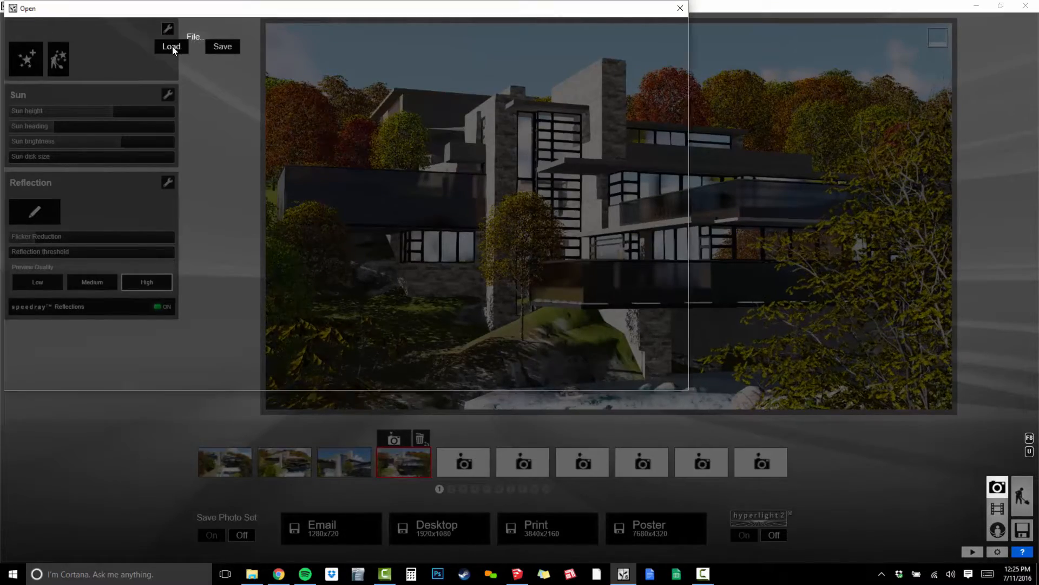
double_click(331, 108)
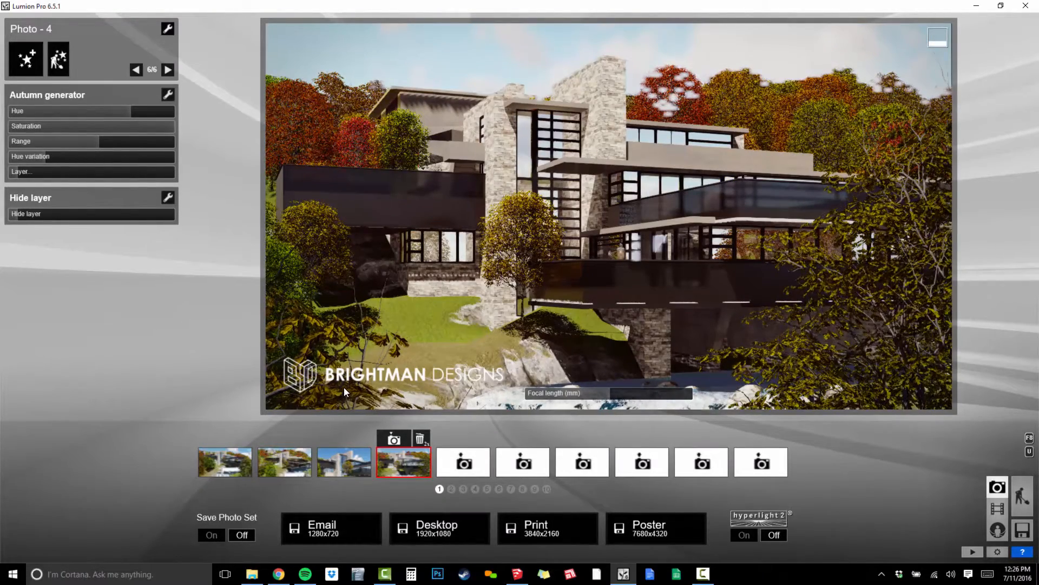
left_click(136, 69)
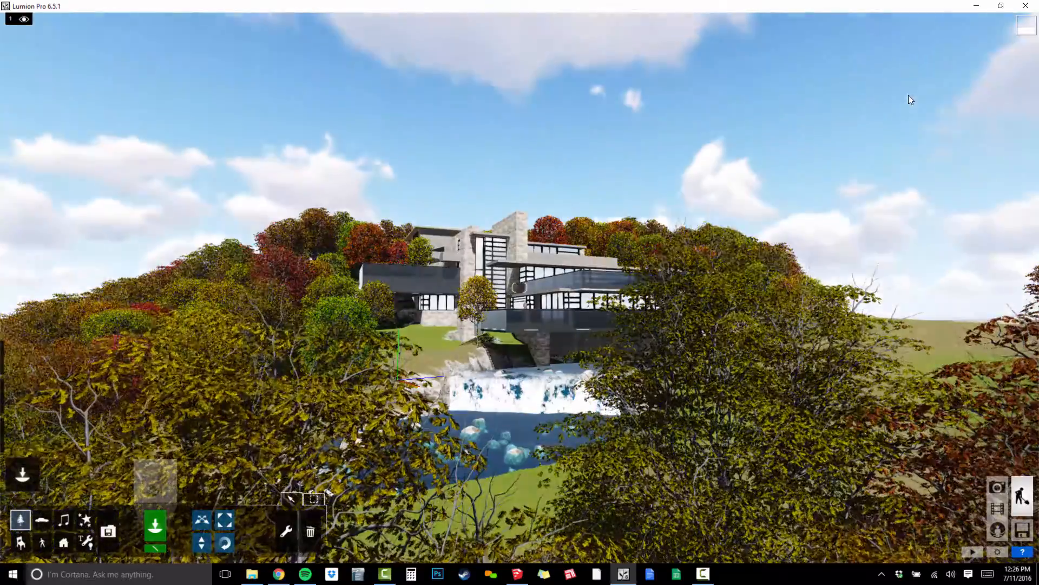
Examine the house's facade, terraces and materials up close in the build scene, and check the names of the object layers.
key("w")
right_click_drag(685, 320, 579, 320)
key("w")
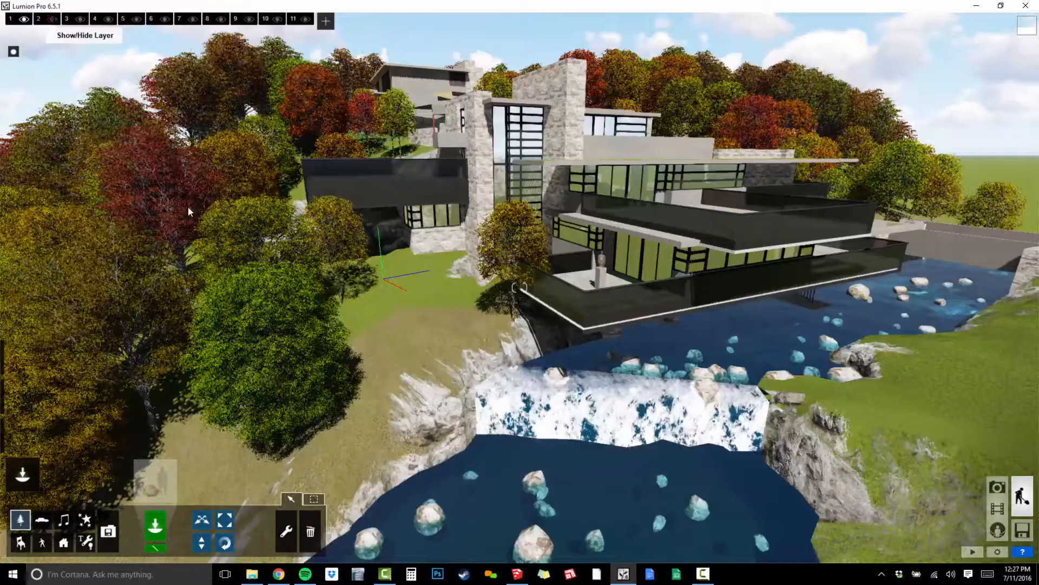
key("w")
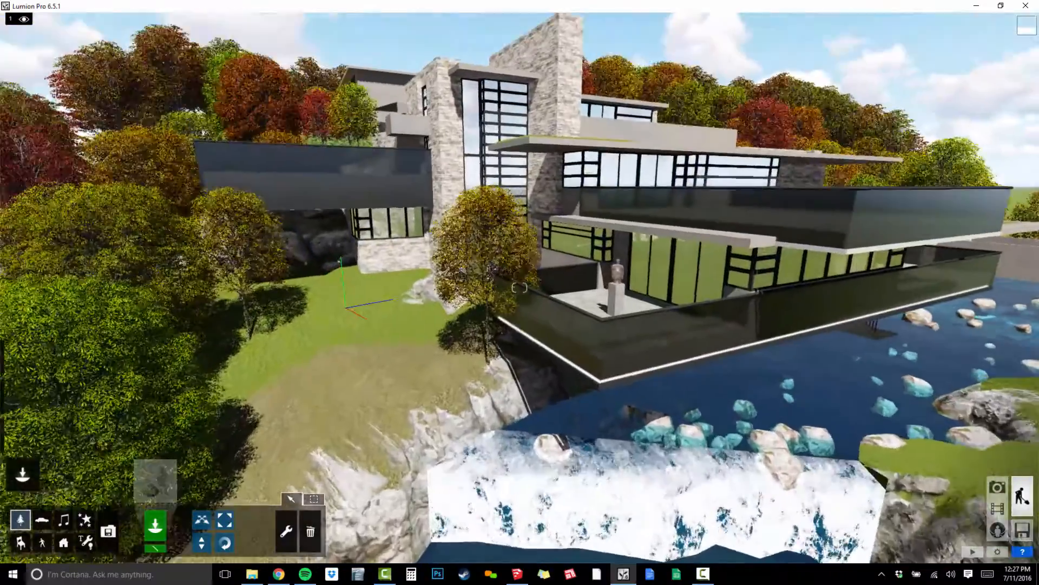
right_click_drag(342, 346, 342, 292)
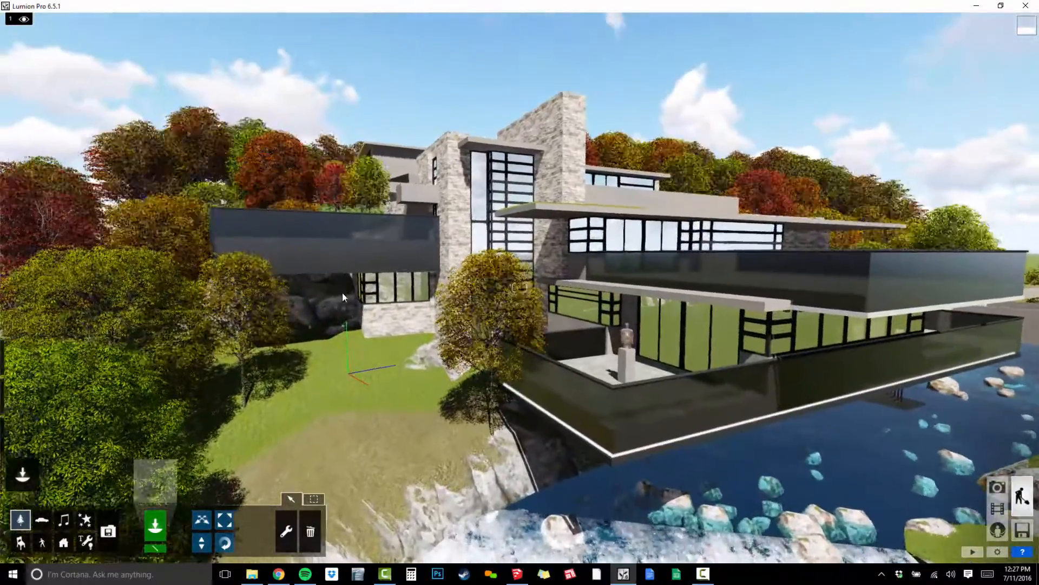
key("s")
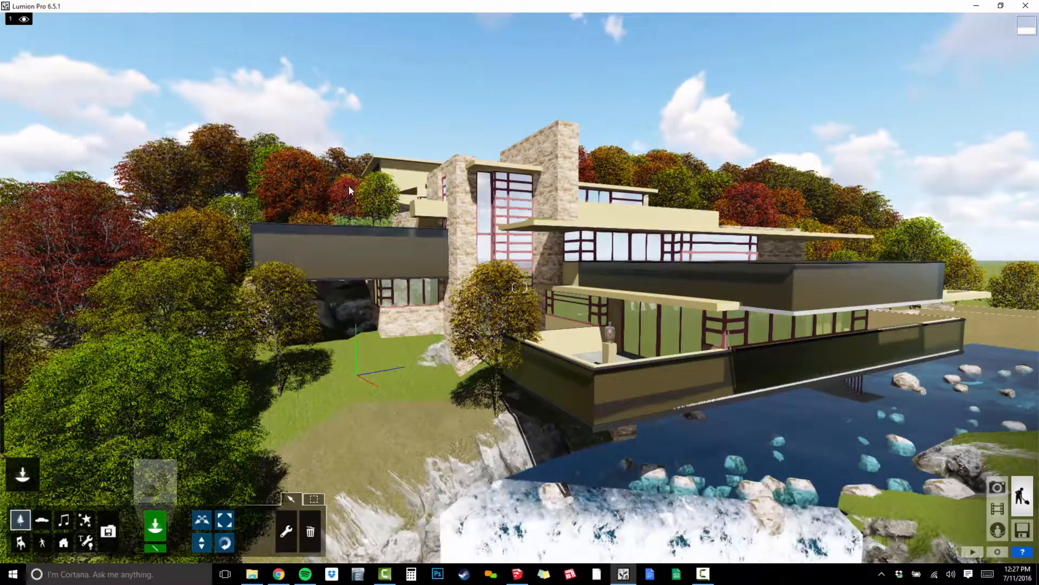
mouse_move(154, 20)
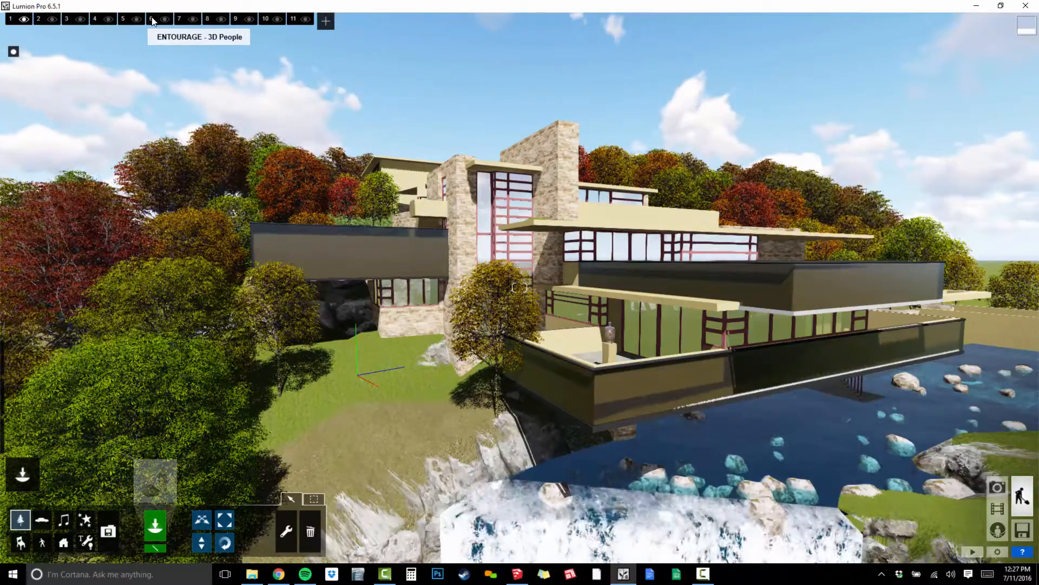
key("w")
right_click_drag(244, 209, 266, 209)
right_click_drag(303, 373, 421, 414)
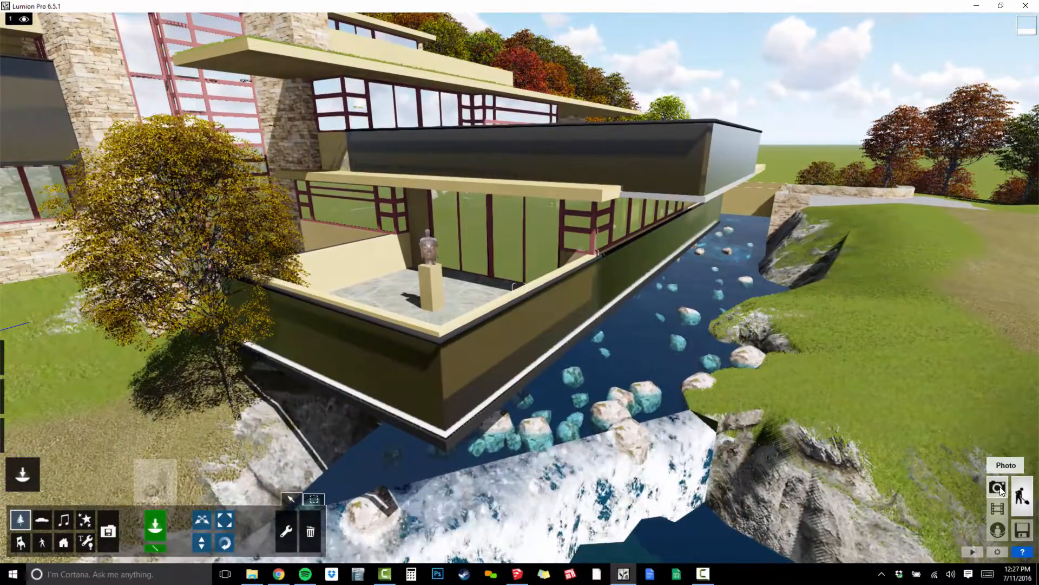
Return to Photo mode and use Photo 3's camera in the empty Photo 5 slot, framing the stone tower, tree and terraces.
left_click(1000, 490)
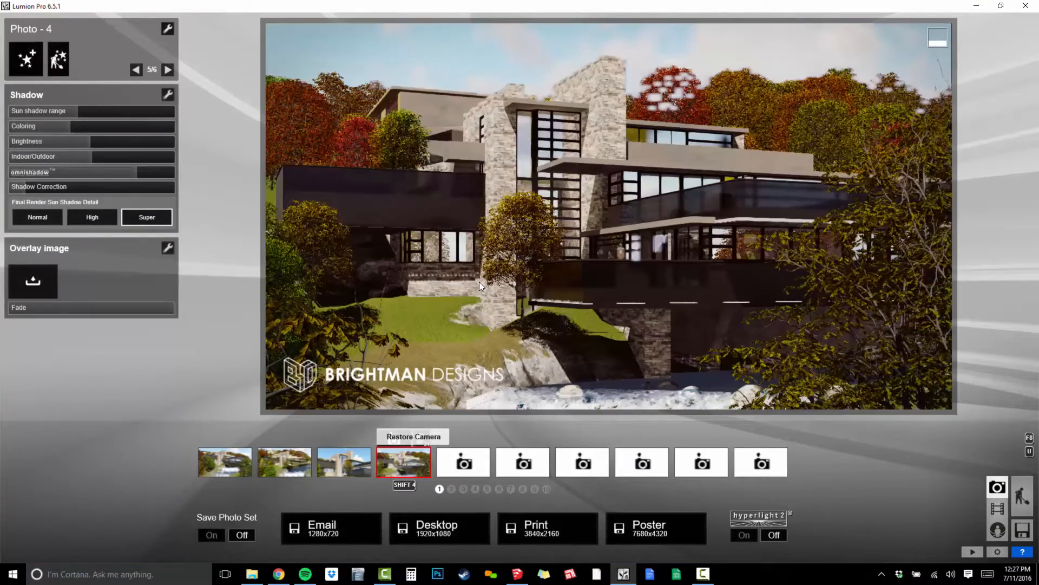
left_click(330, 474)
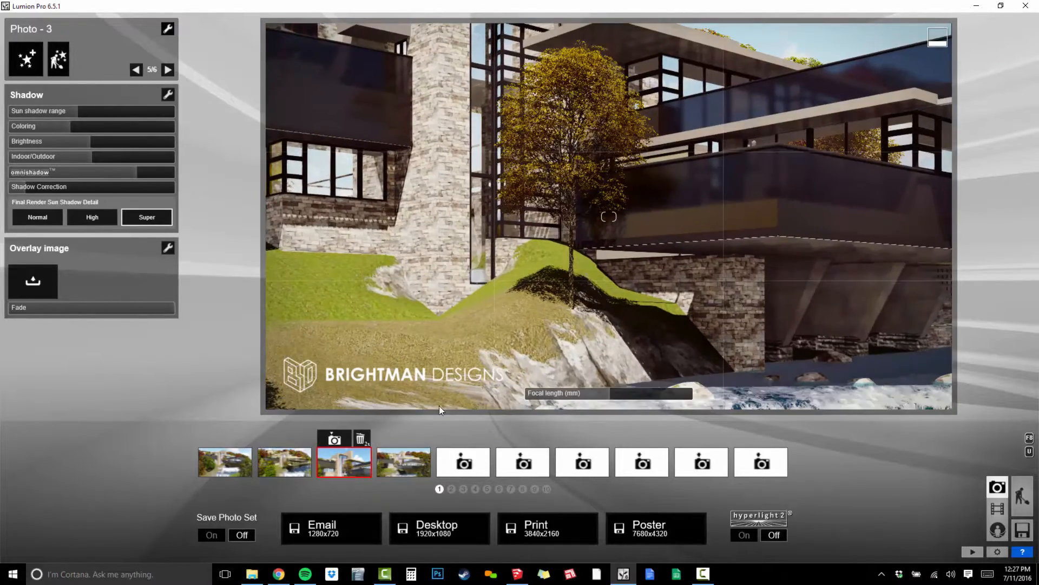
key("shift+5")
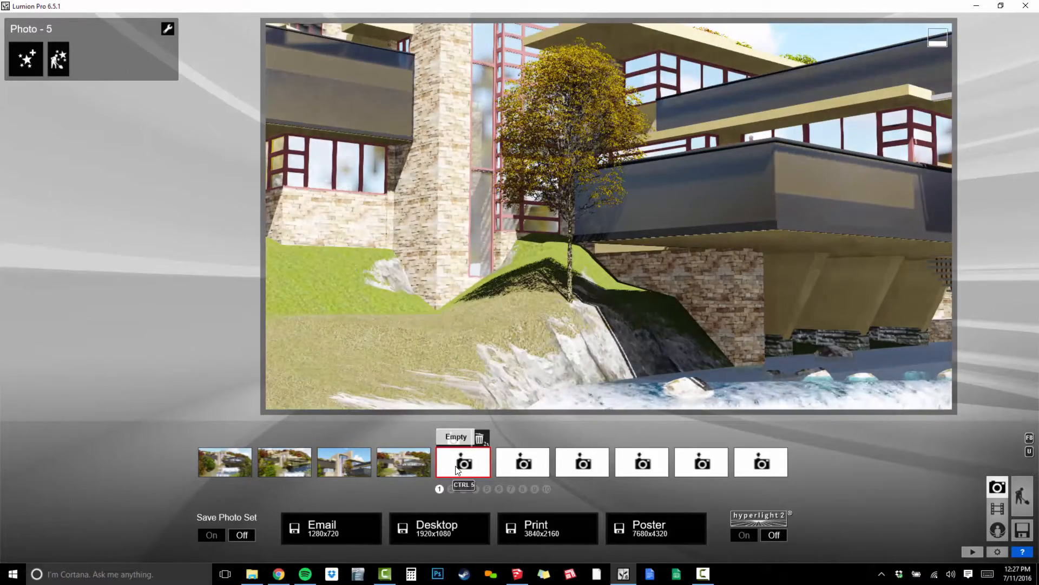
right_click_drag(563, 376, 566, 178)
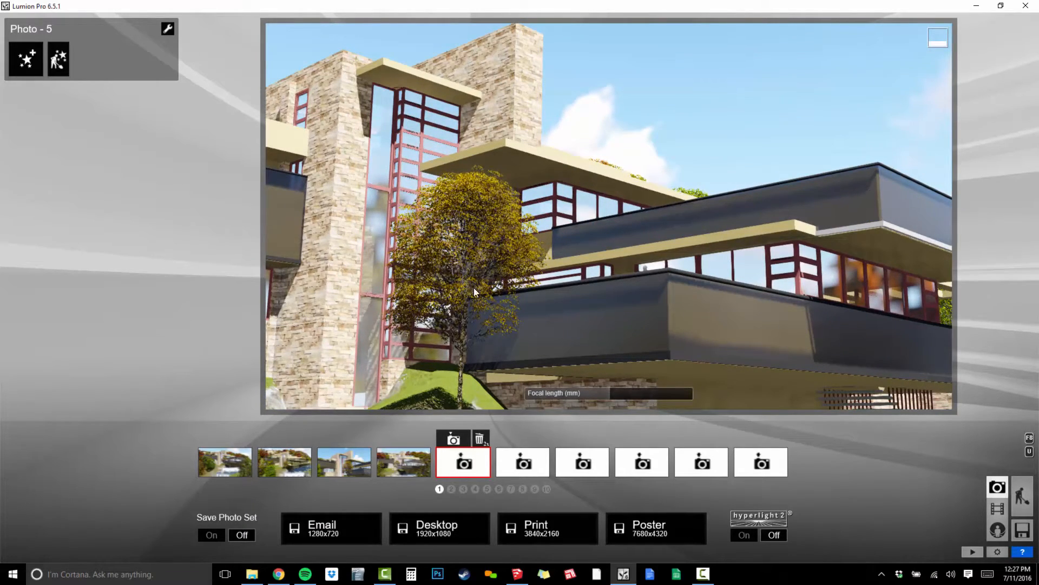
key("s")
right_click_drag(539, 190, 528, 232)
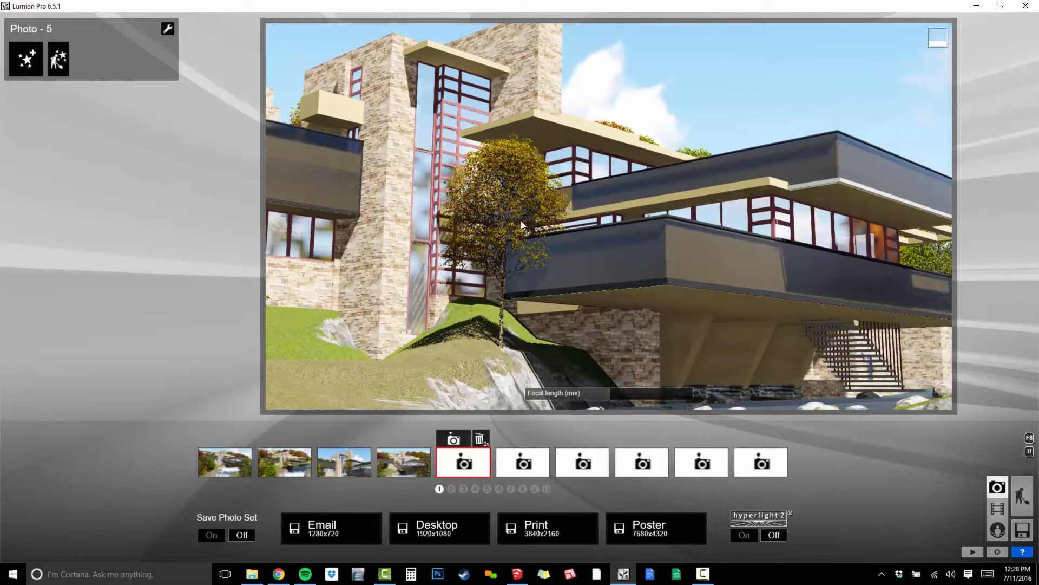
Add a Hide layer effect to Photo 5 and set it to hide layer 2.
left_click(26, 60)
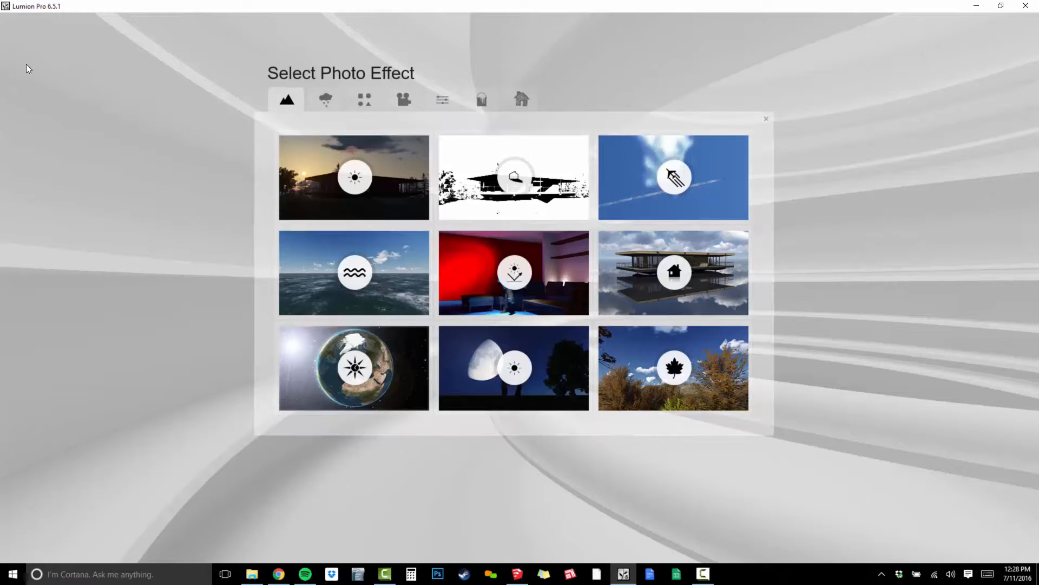
left_click(373, 96)
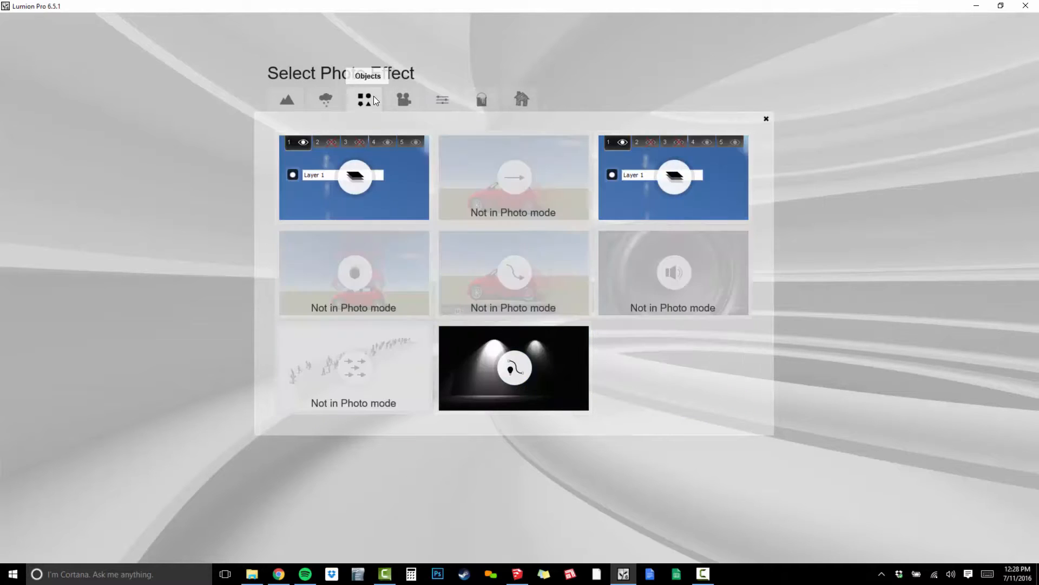
left_click(345, 179)
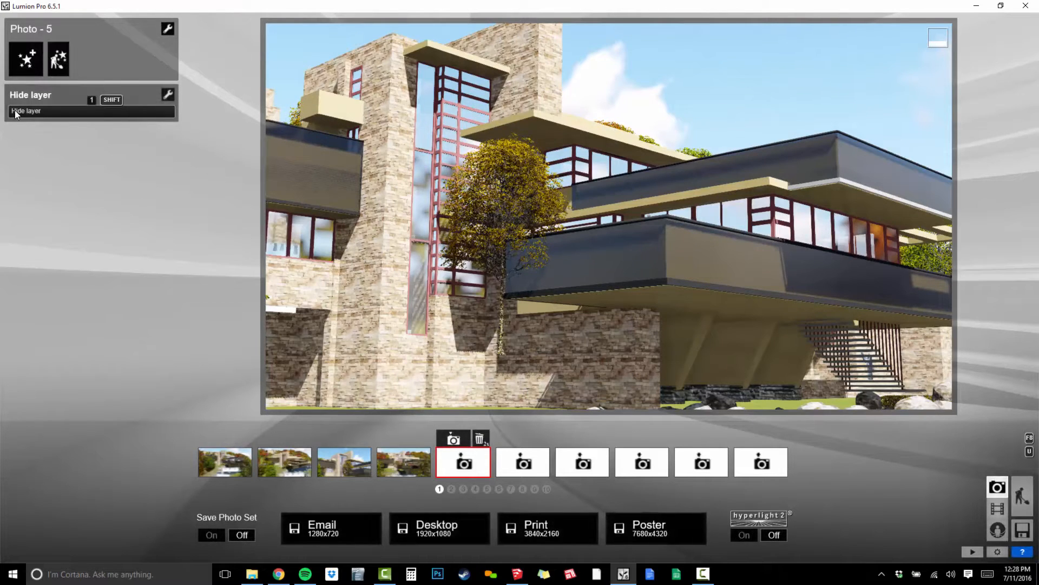
left_click(16, 111)
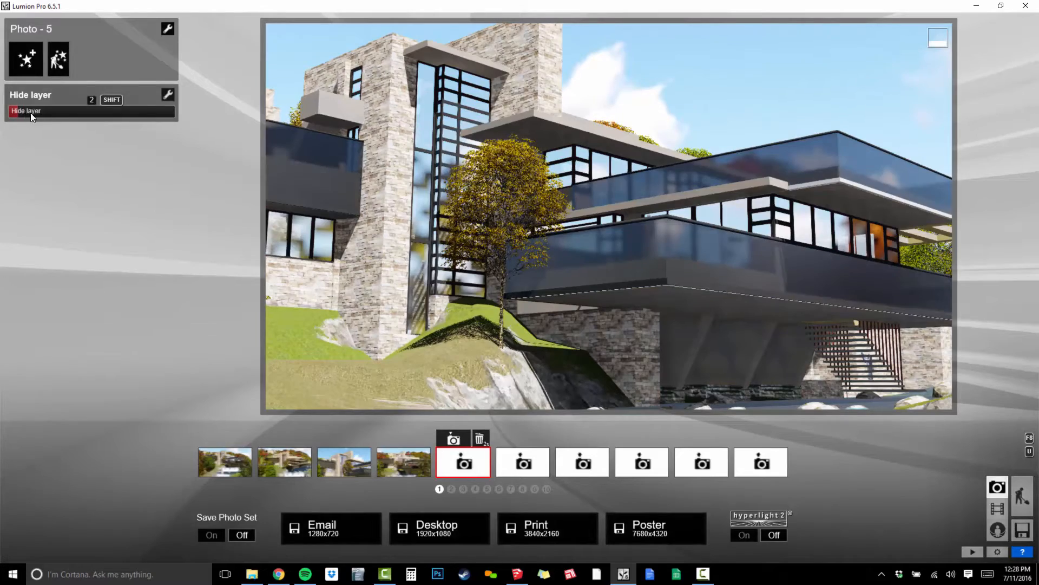
left_click_drag(30, 112, 93, 107)
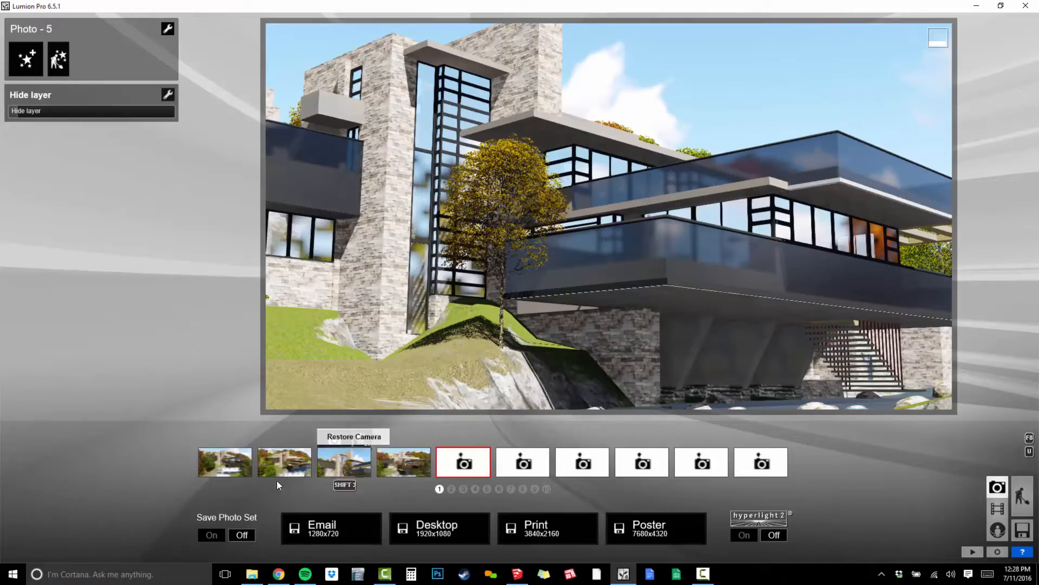
Select Photo 1 and set its Hide layer effect to layer 2.
left_click(225, 462)
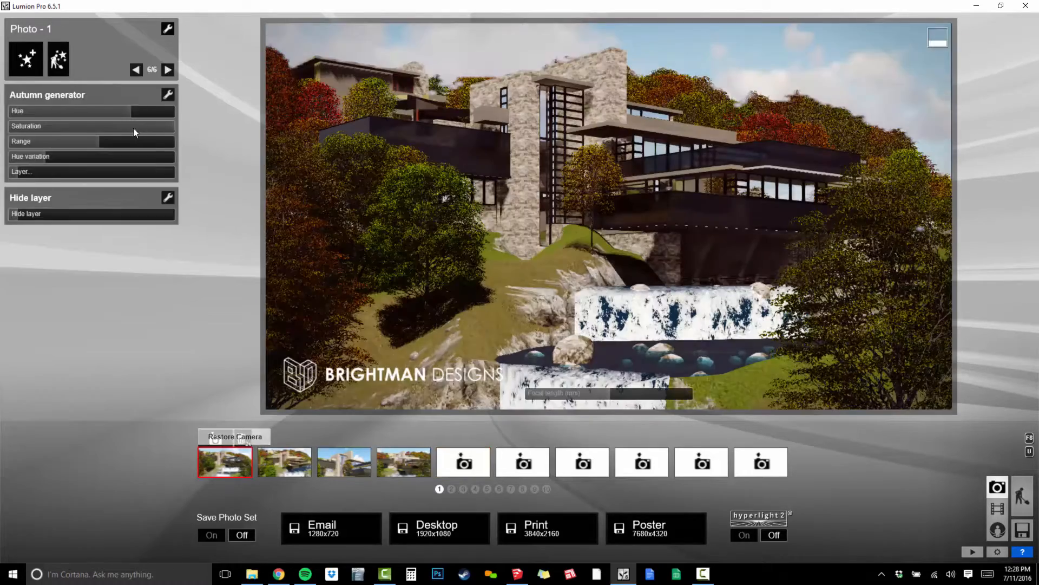
left_click(19, 216)
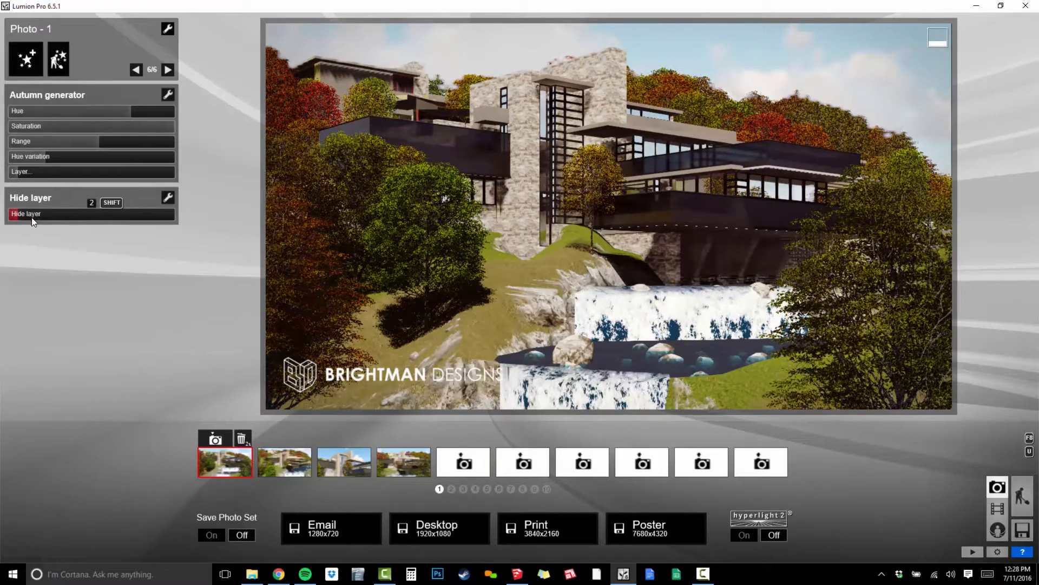
Compare house versions in Photo 1 by switching its Hide layer effect between layers, including 15 and 1.
left_click(43, 220)
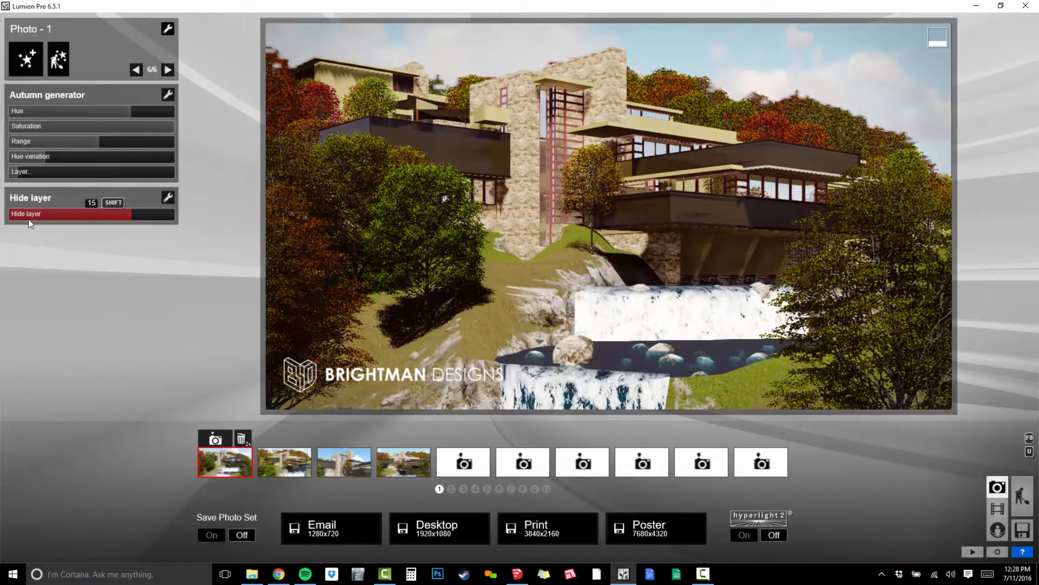
left_click(9, 219)
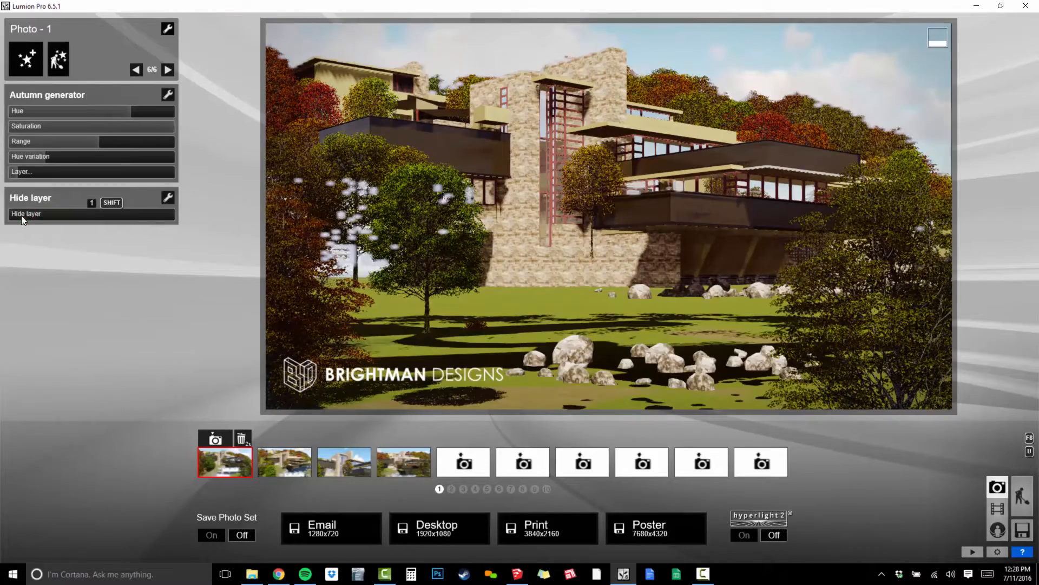
left_click(21, 216)
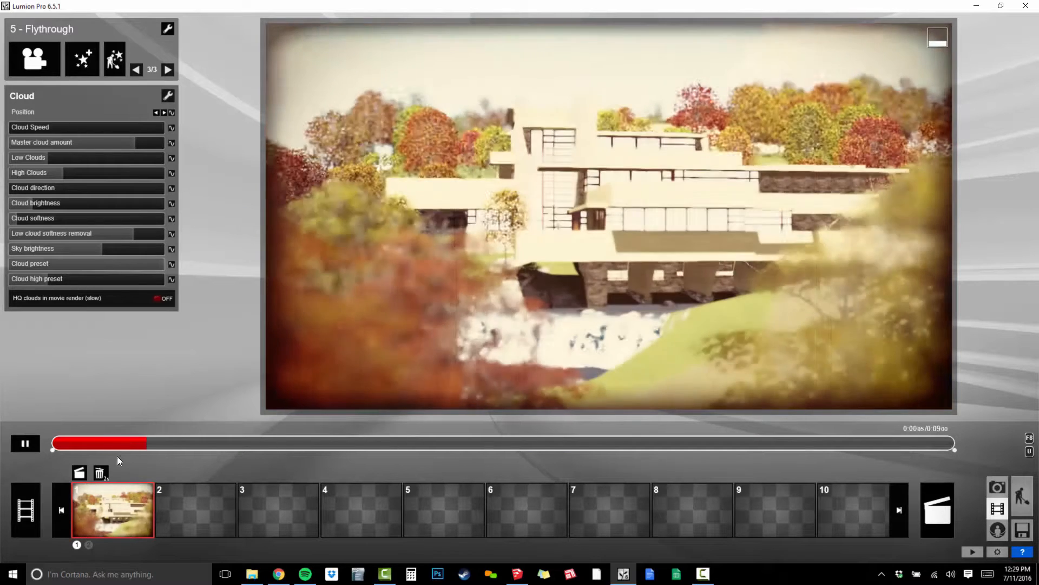
Switch to Movie mode and review the first flythrough clip by scrubbing its timeline from the start, and stop playback.
left_click_drag(87, 447, 52, 447)
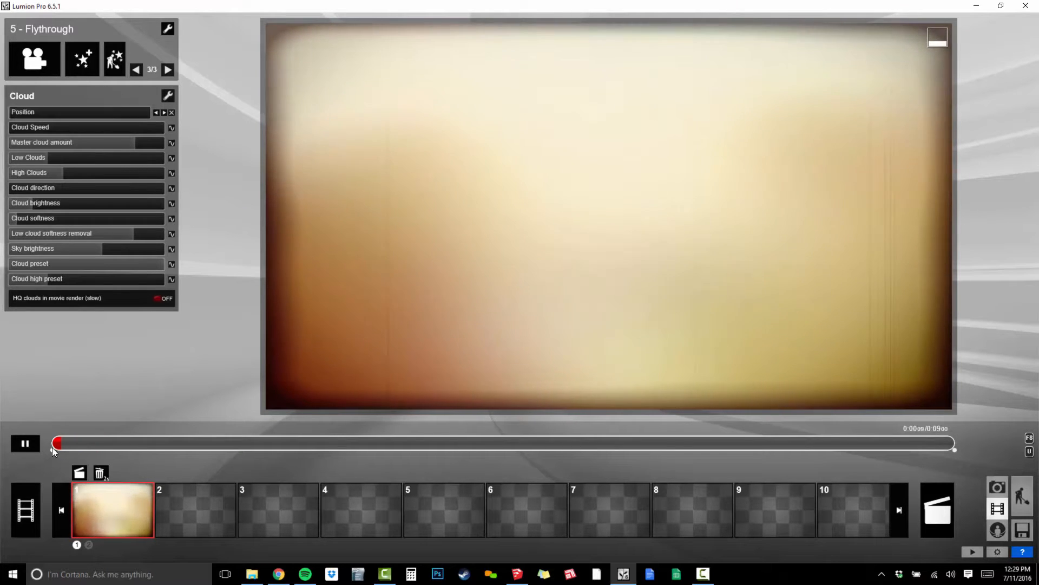
left_click(81, 446)
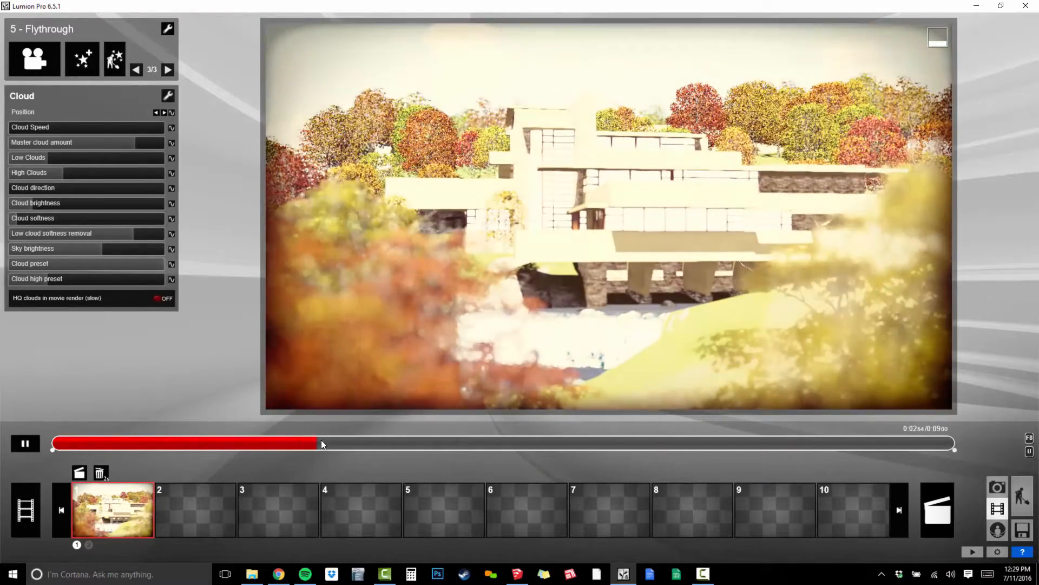
left_click(291, 445)
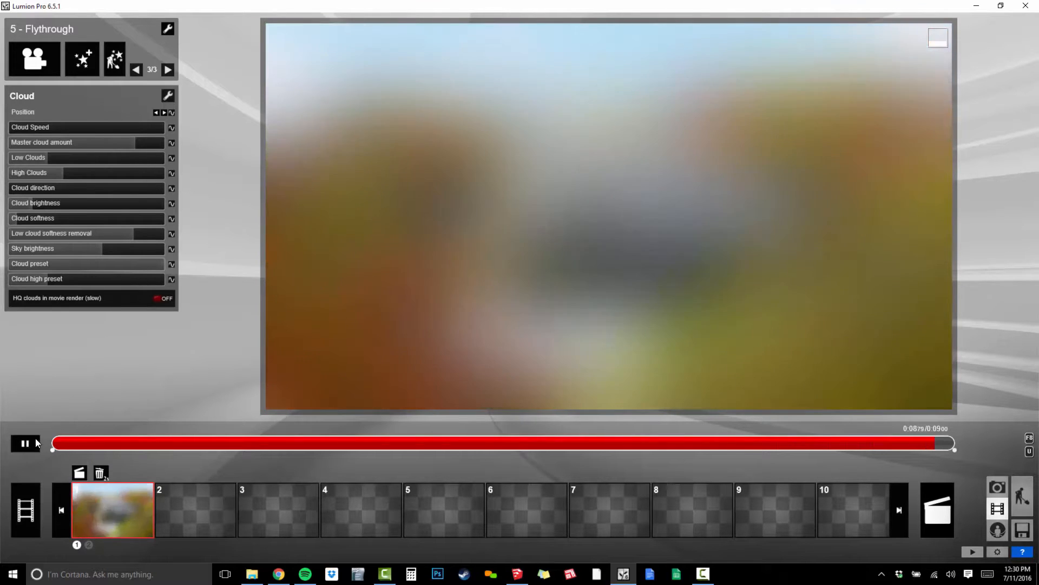
left_click(27, 443)
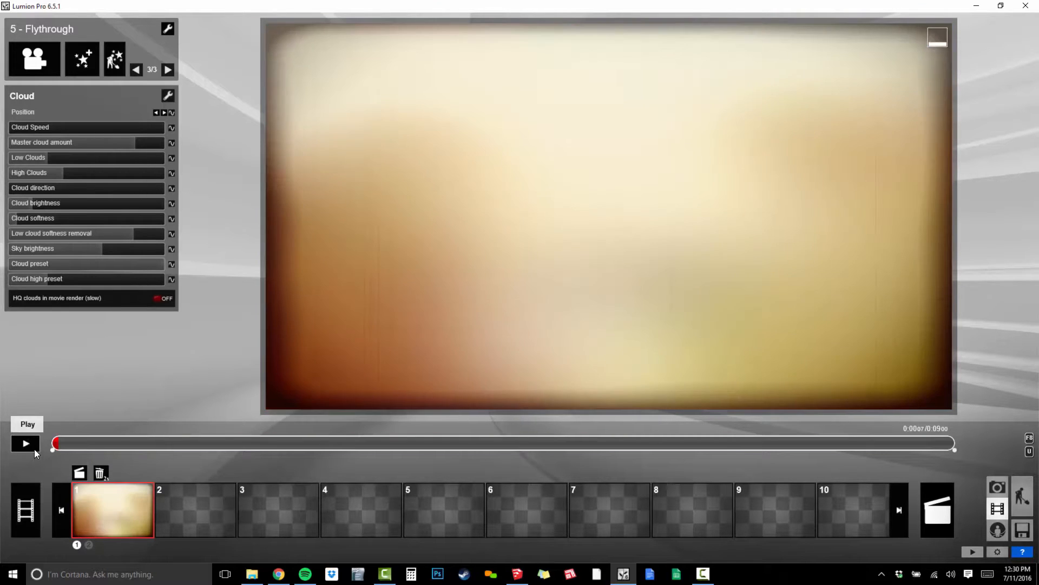
Start recording a flythrough in empty clip slot 2 and capture its first camera view, with the house behind the orange trees.
left_click(233, 490)
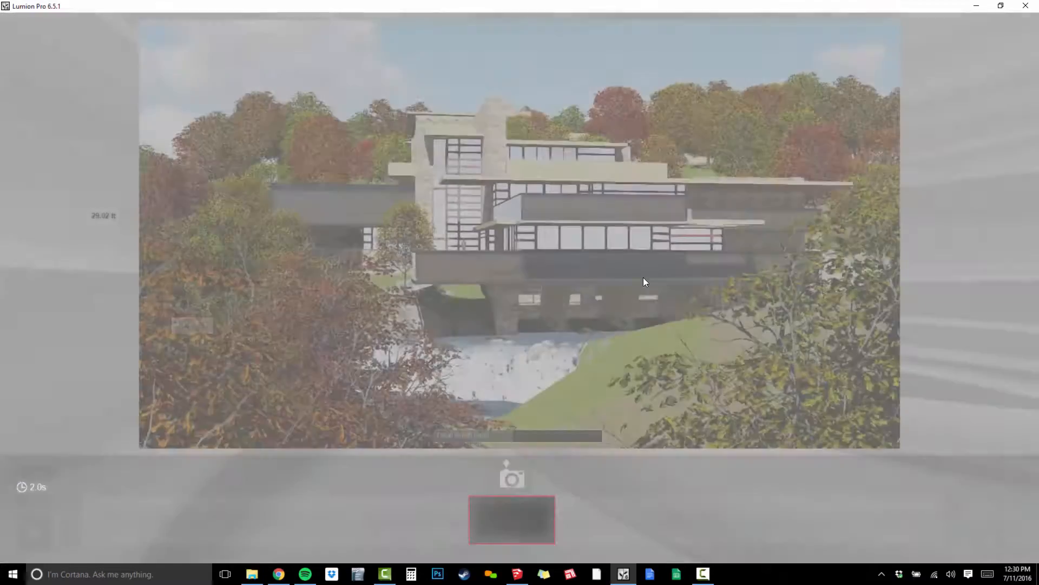
key("q")
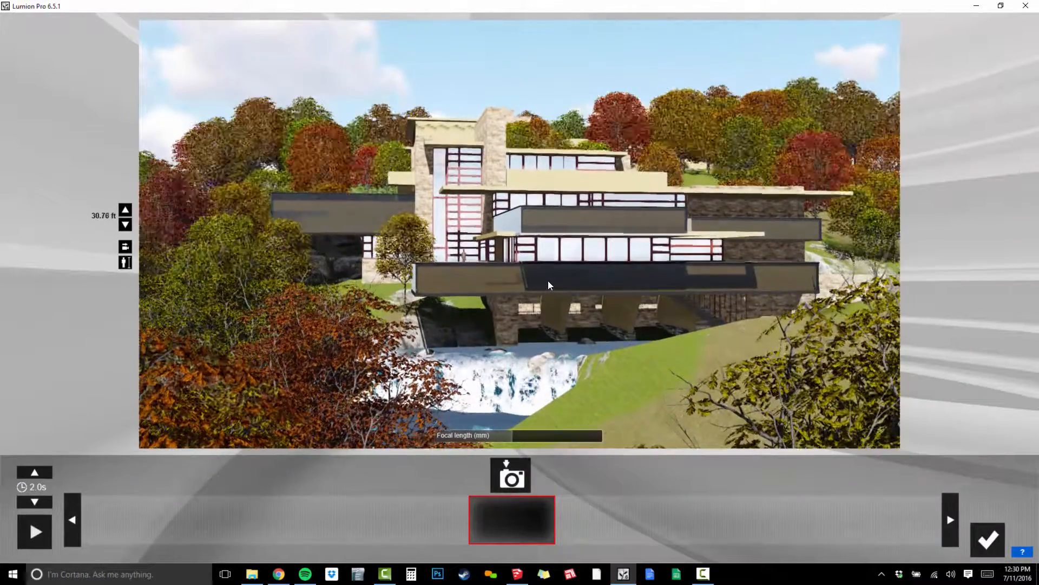
key("a")
key("d")
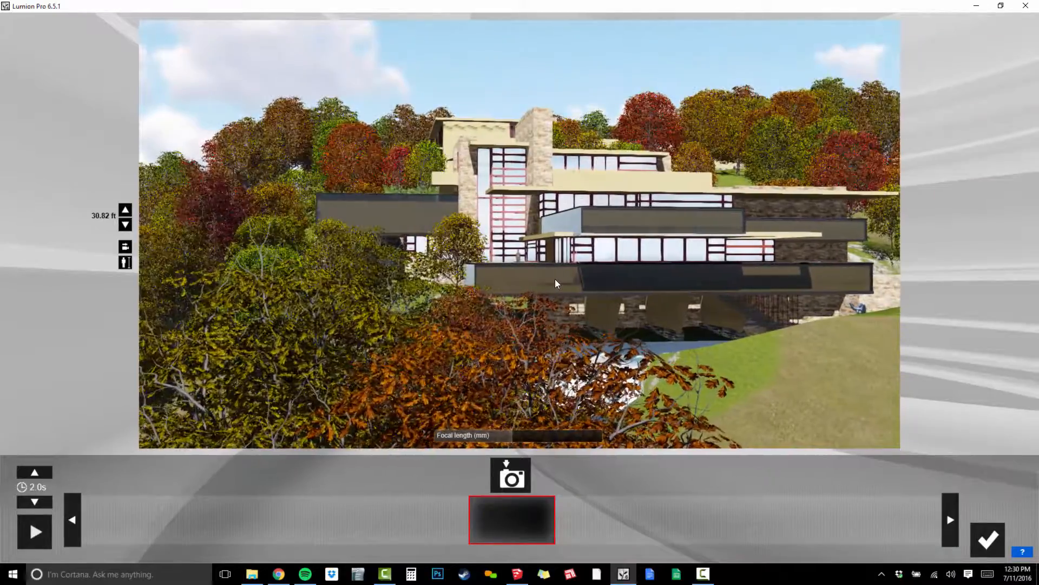
left_click(507, 469)
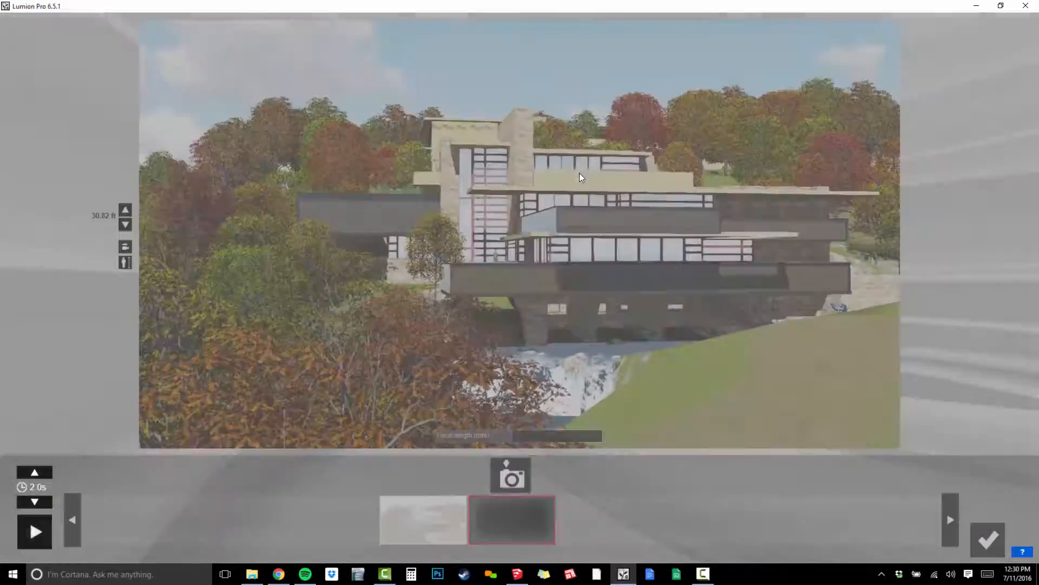
Slide the camera sideways to the right and capture the clip's second view, with the yellow-green tree in the foreground.
key("d")
key("d")
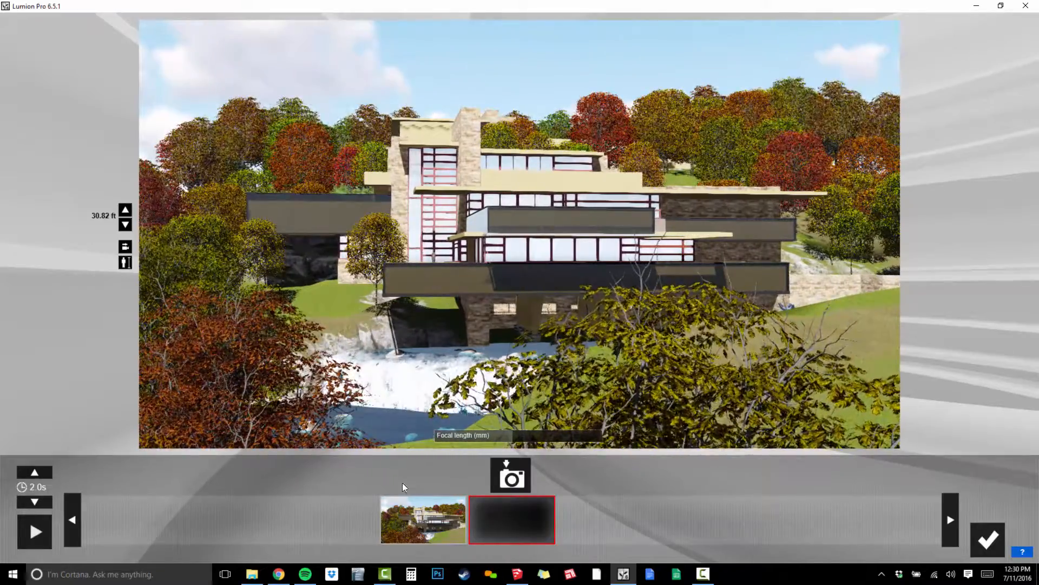
left_click(511, 475)
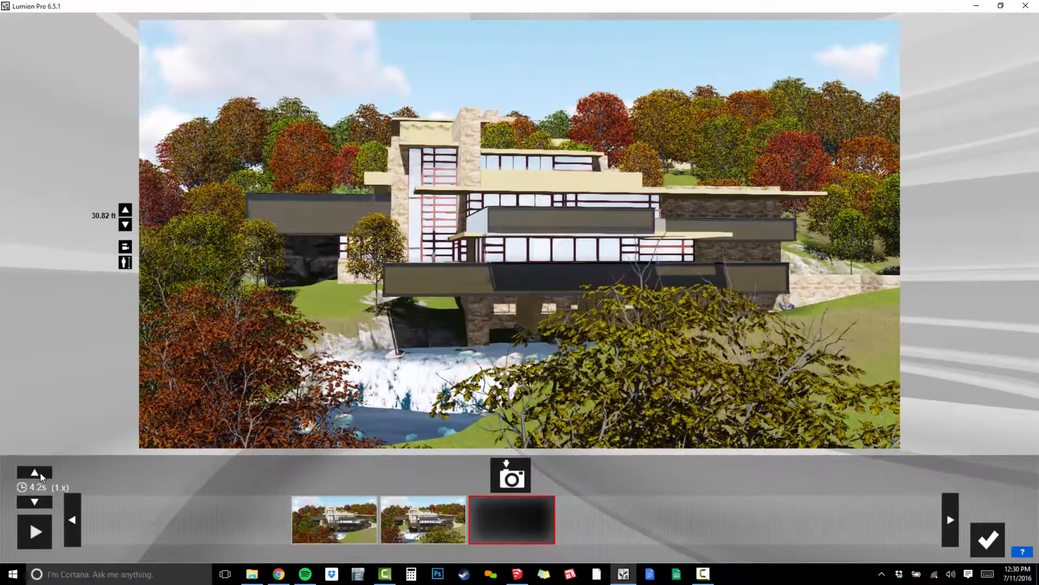
Preview the camera path and lengthen the flythrough to 9.0 seconds.
left_click(35, 532)
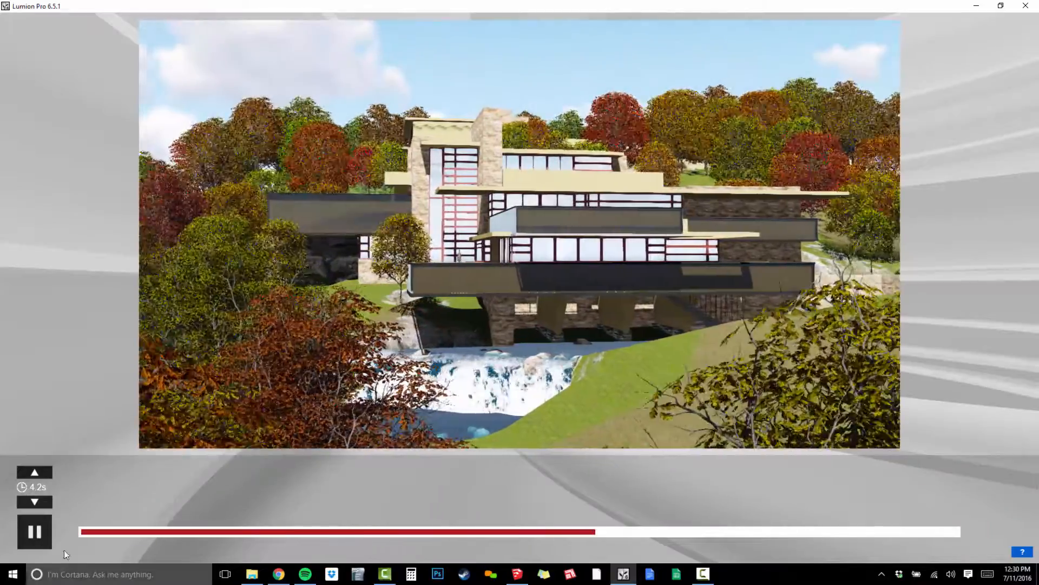
left_click(39, 473)
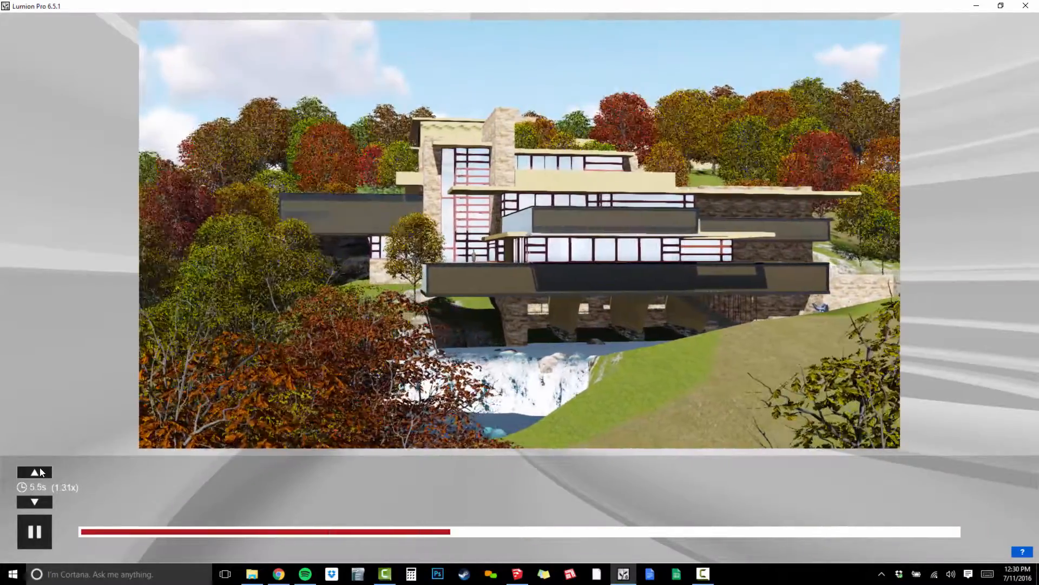
left_click(39, 473)
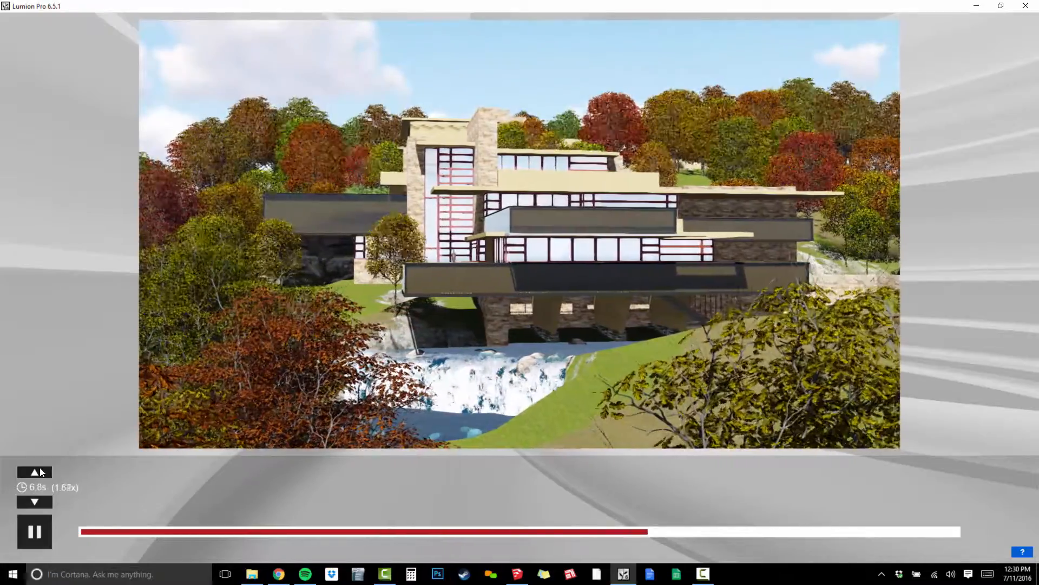
left_click(39, 473)
left_click(39, 474)
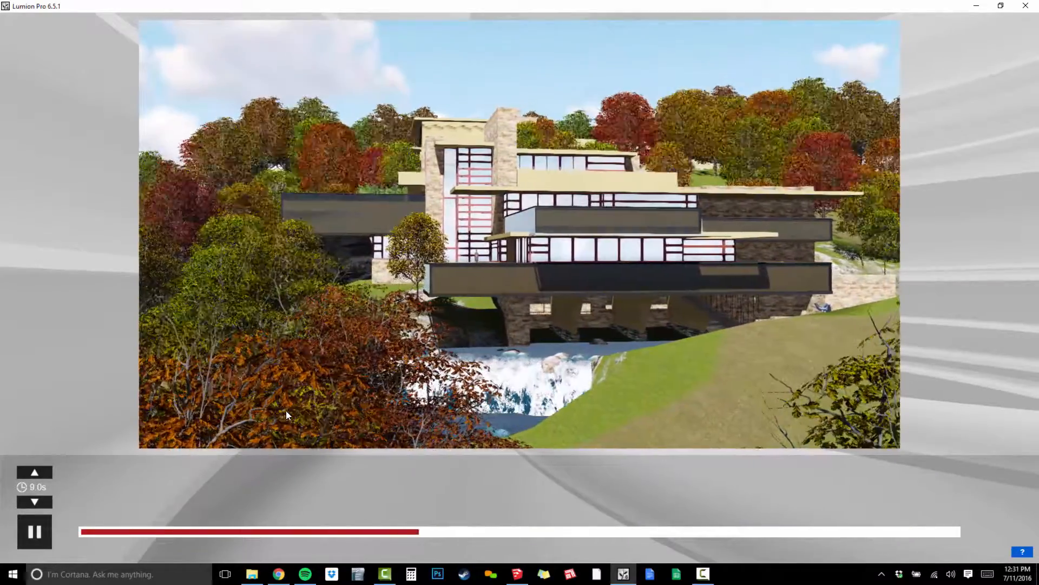
left_click(35, 531)
Lower the camera slightly in the flythrough's first view and update that keyframe.
left_click(350, 529)
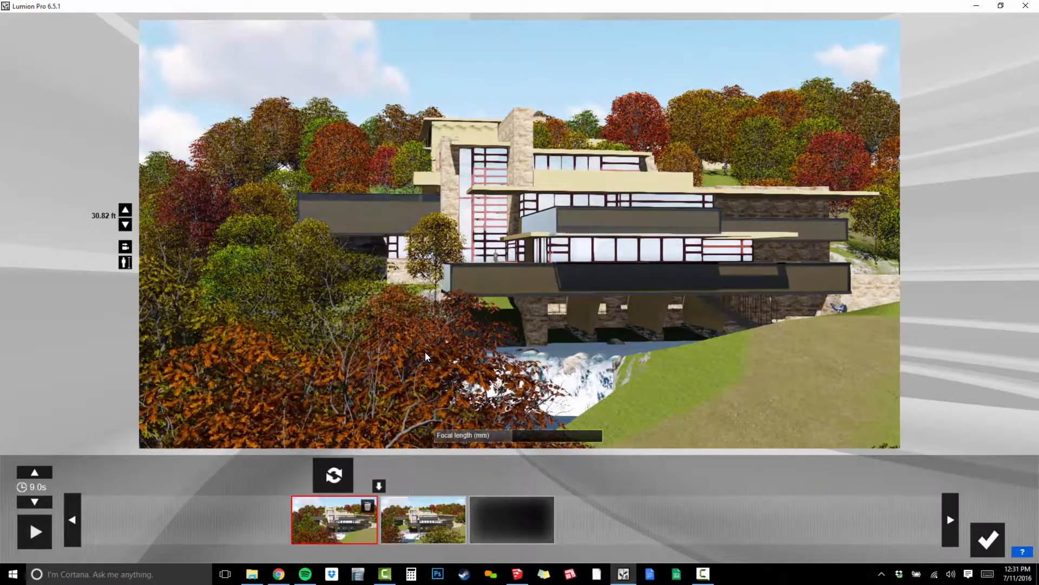
key("e")
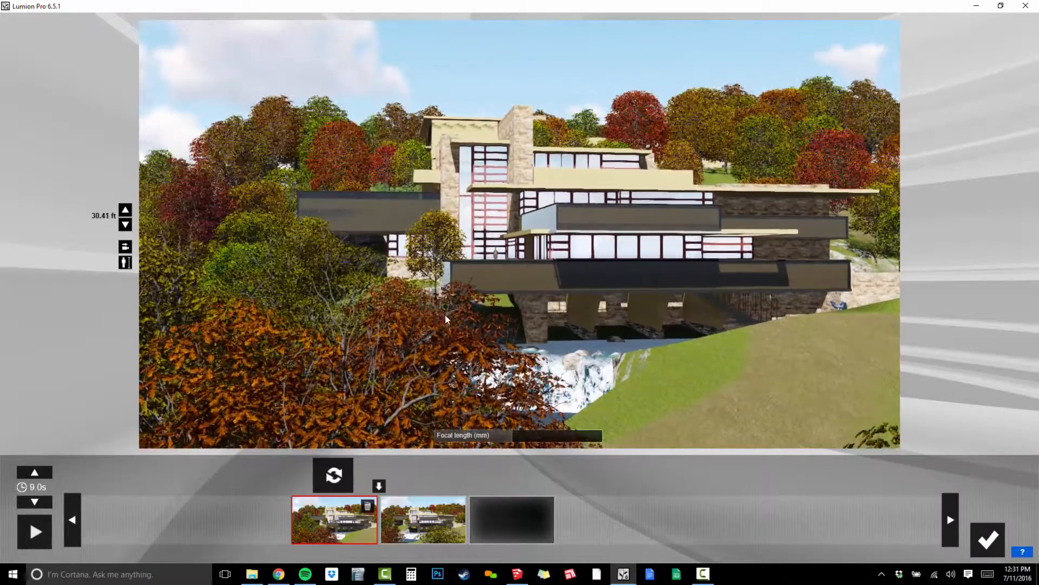
left_click(334, 475)
Select the second camera view, preview the revised flythrough, and save it to clip 2.
left_click(423, 518)
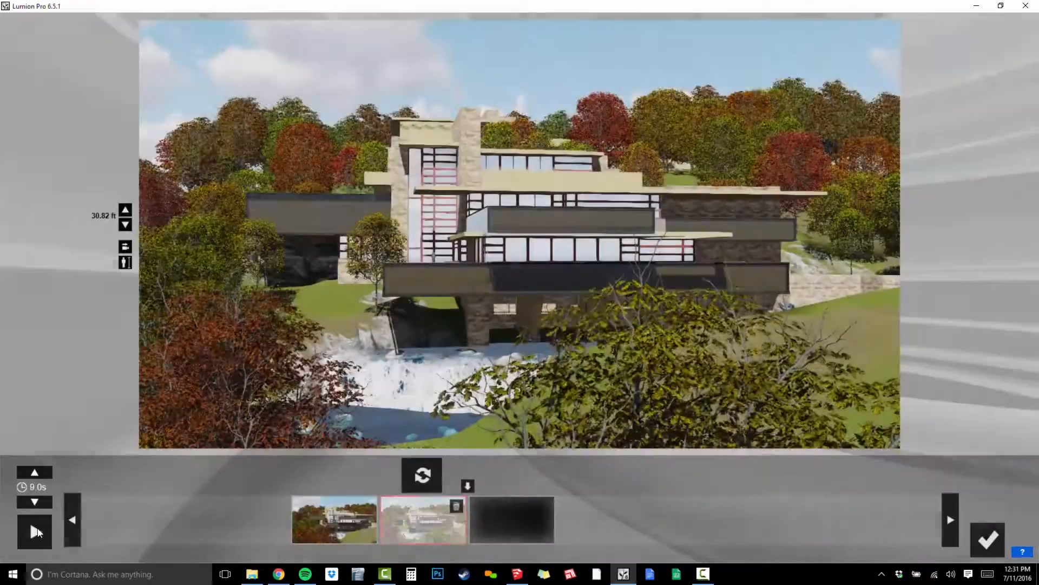
left_click(31, 524)
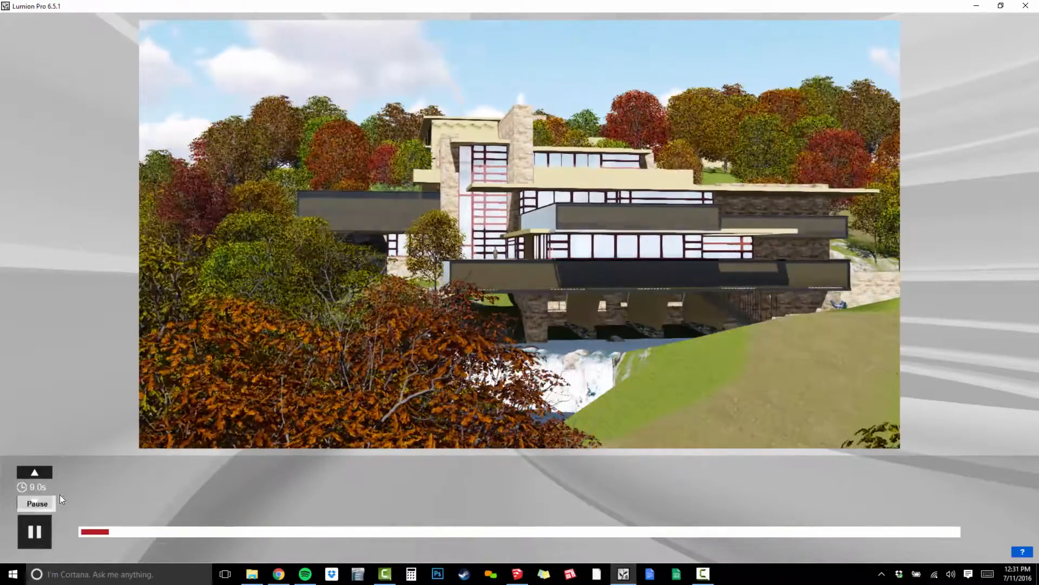
left_click(35, 531)
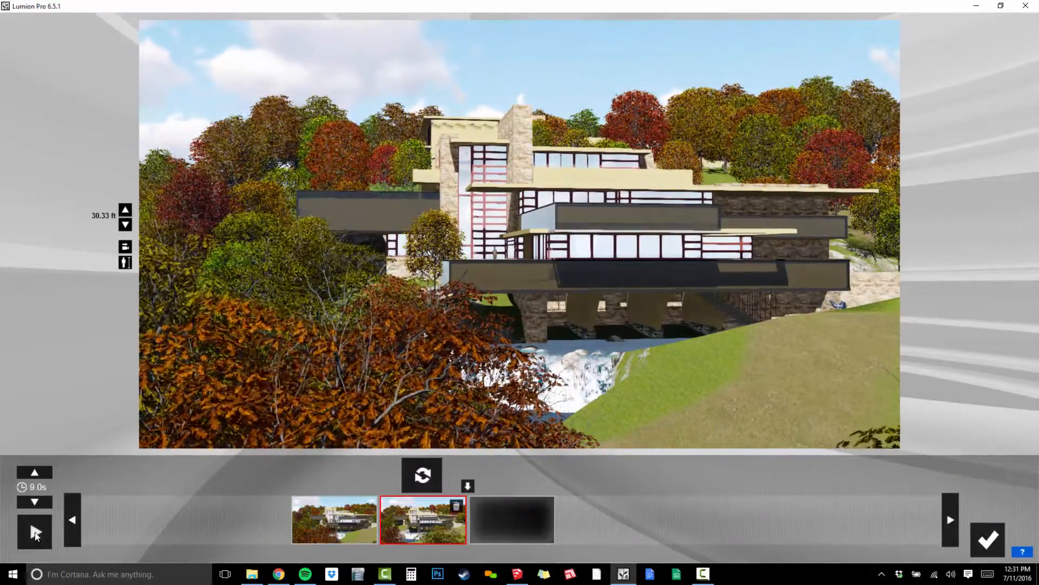
left_click(988, 539)
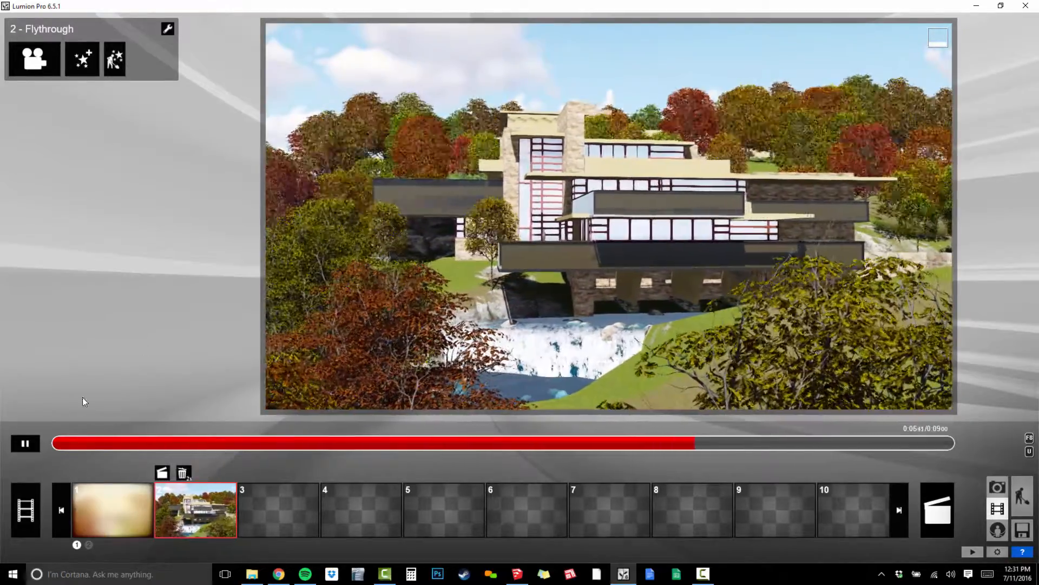
Look at the whole movie, return to clip 2, and add a Hide layer effect to it.
left_click(24, 509)
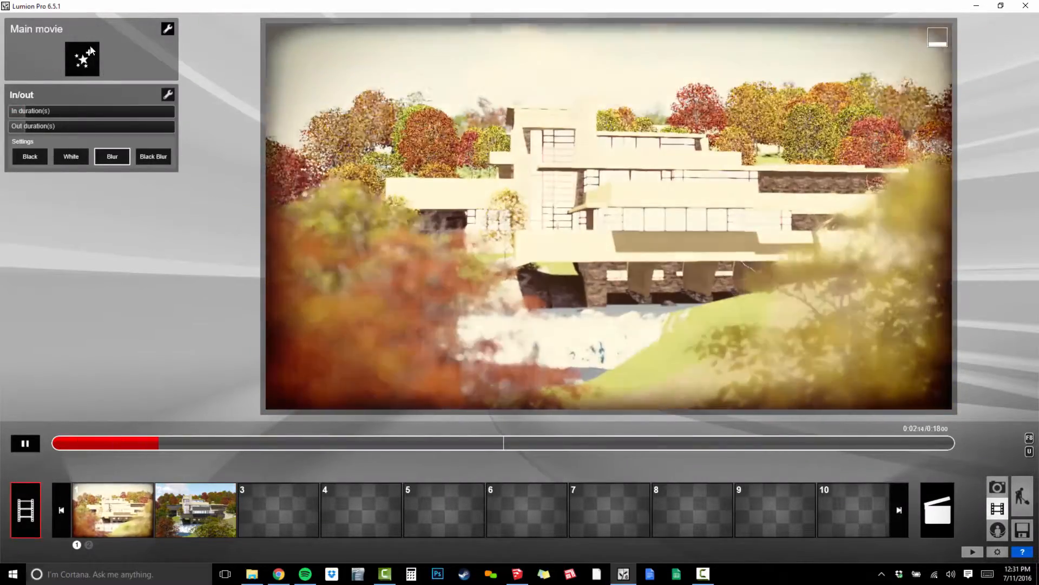
left_click(209, 517)
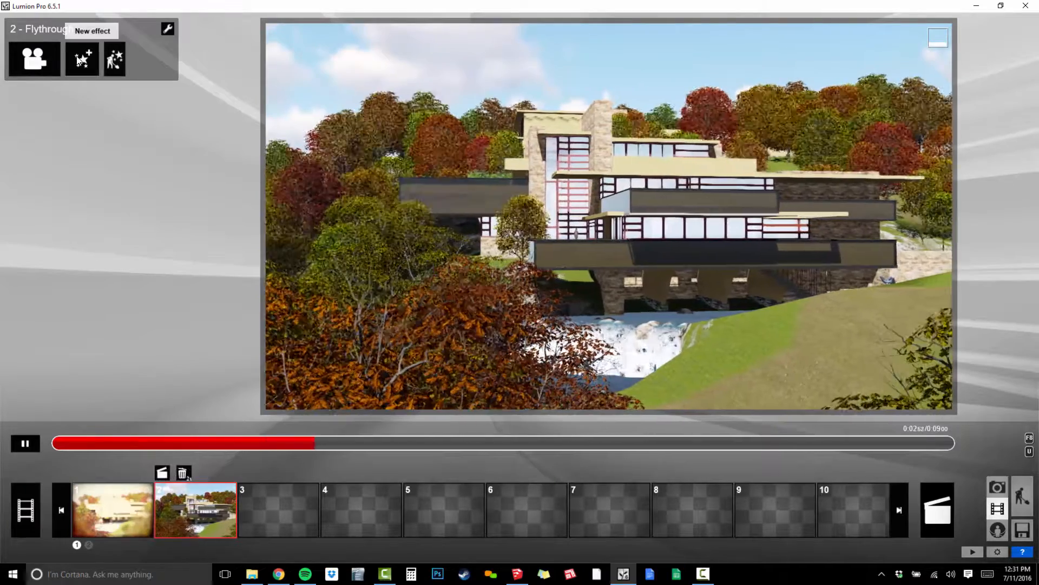
left_click(82, 58)
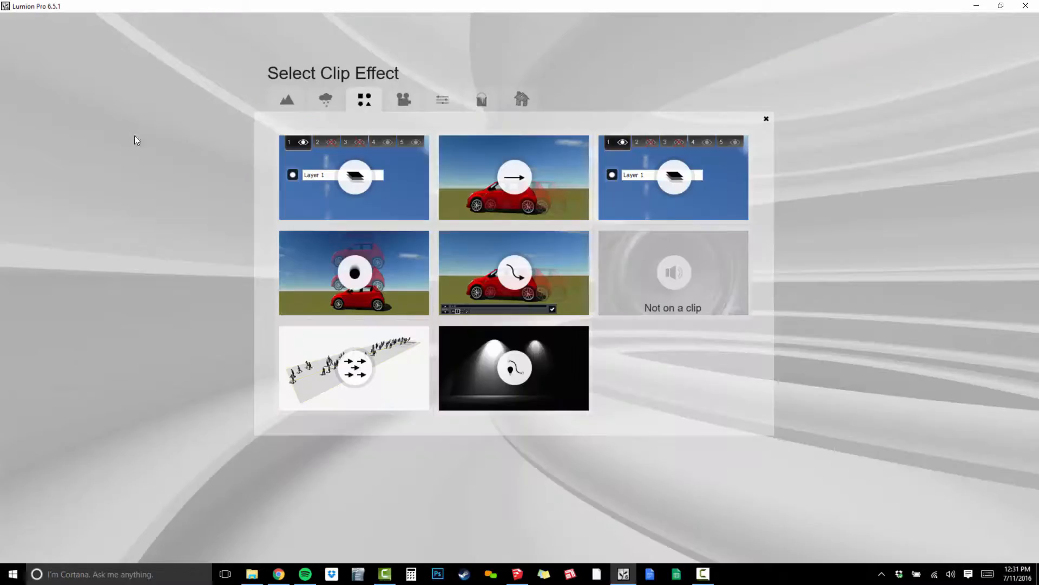
left_click(342, 168)
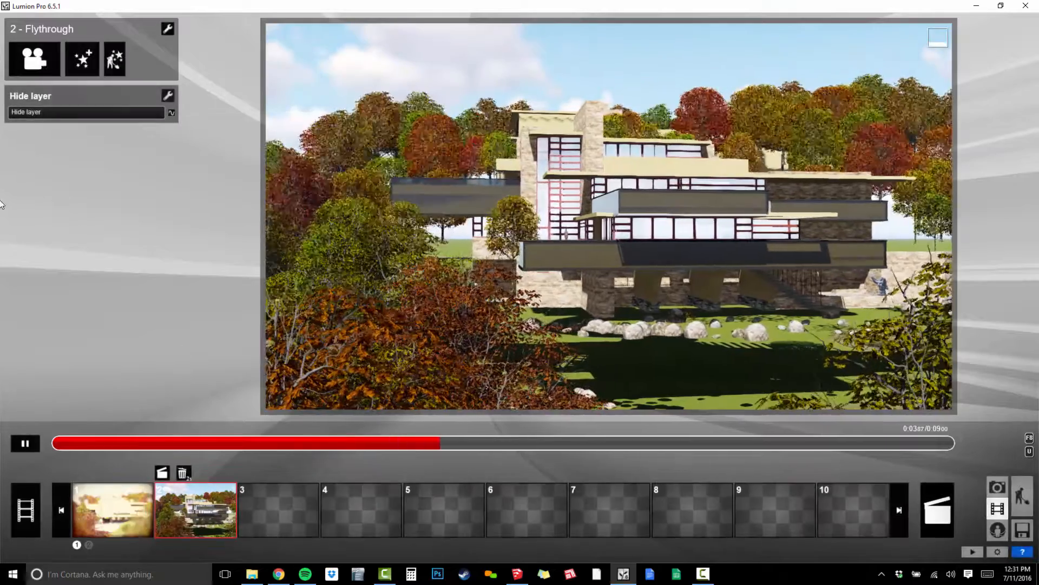
Pause clip 2, scrub back to about 0:01.9, and set its Hide layer effect to layer 3.
left_click(34, 445)
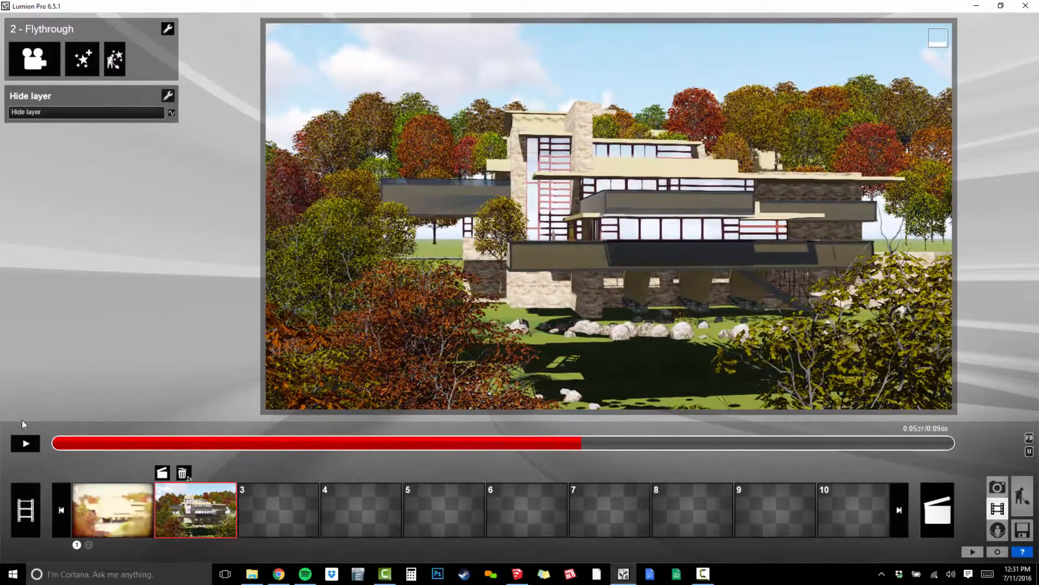
left_click_drag(142, 444, 244, 444)
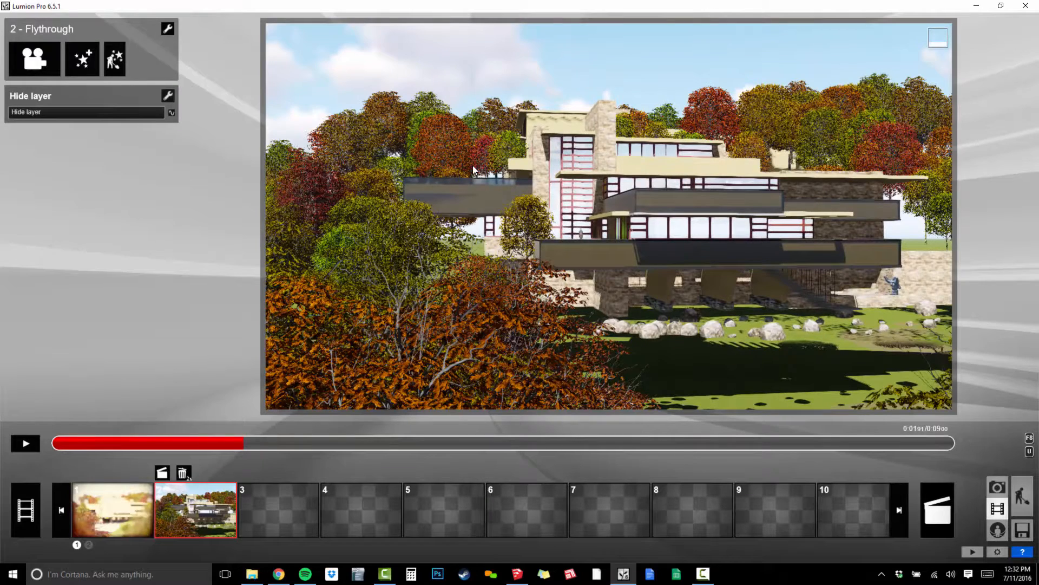
left_click(20, 114)
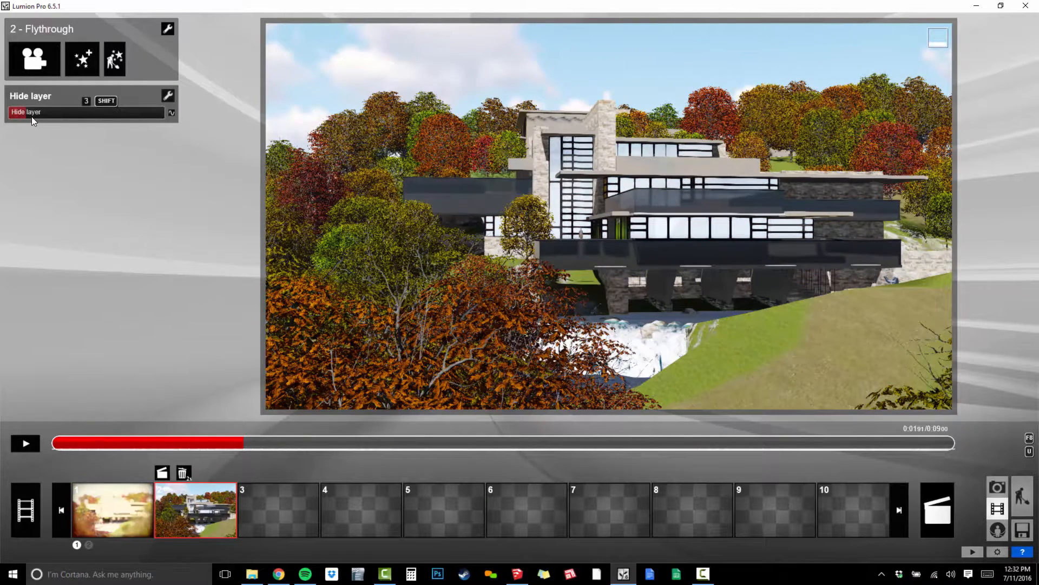
left_click_drag(23, 116, 24, 118)
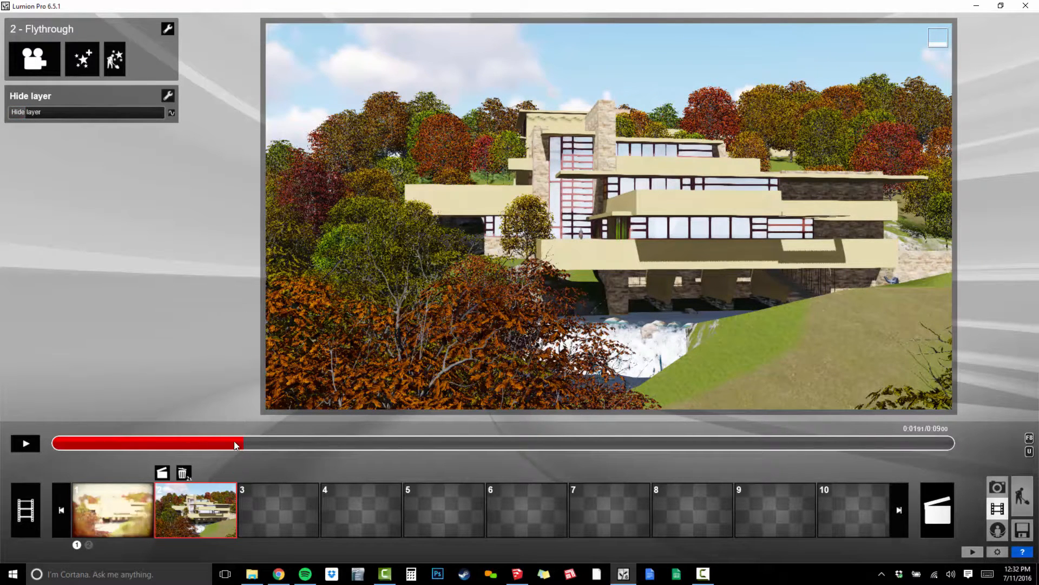
Create Hide layer keyframes at the start of clip 2 and at about 0:04.28, keeping layer 3 hidden.
left_click_drag(233, 441, 493, 451)
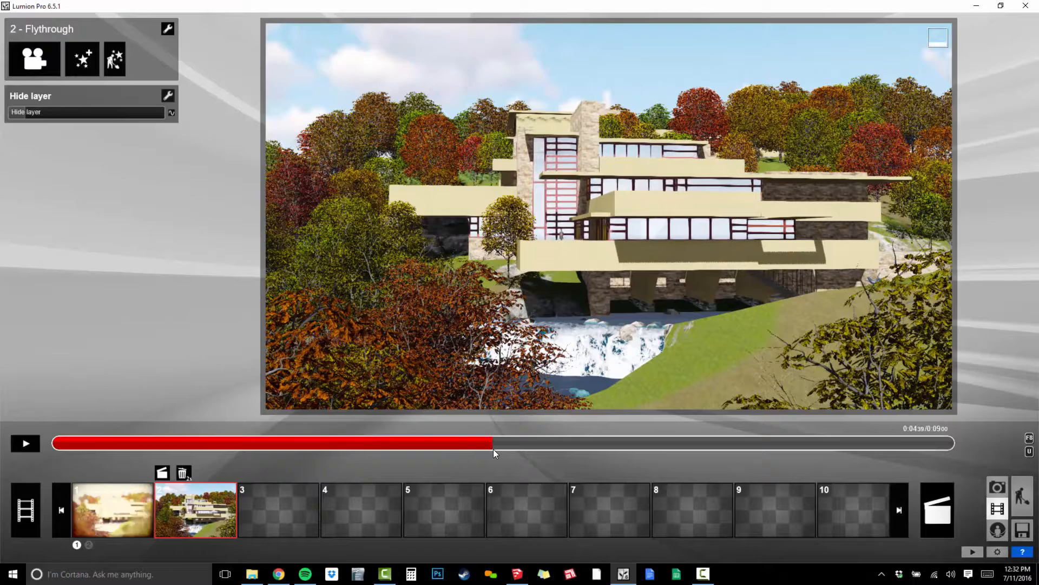
left_click_drag(493, 449, 45, 446)
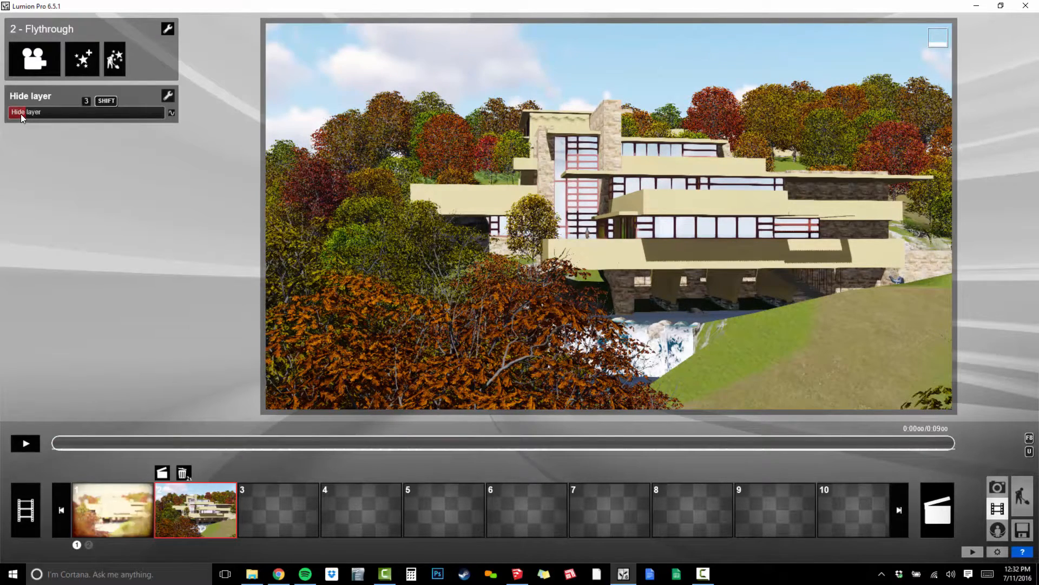
left_click(172, 112)
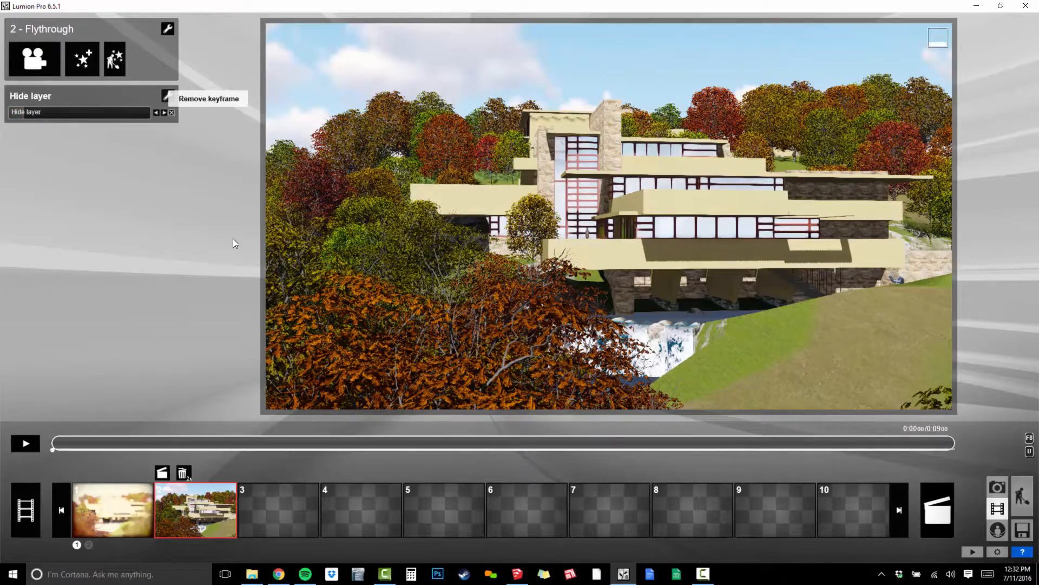
left_click(57, 443)
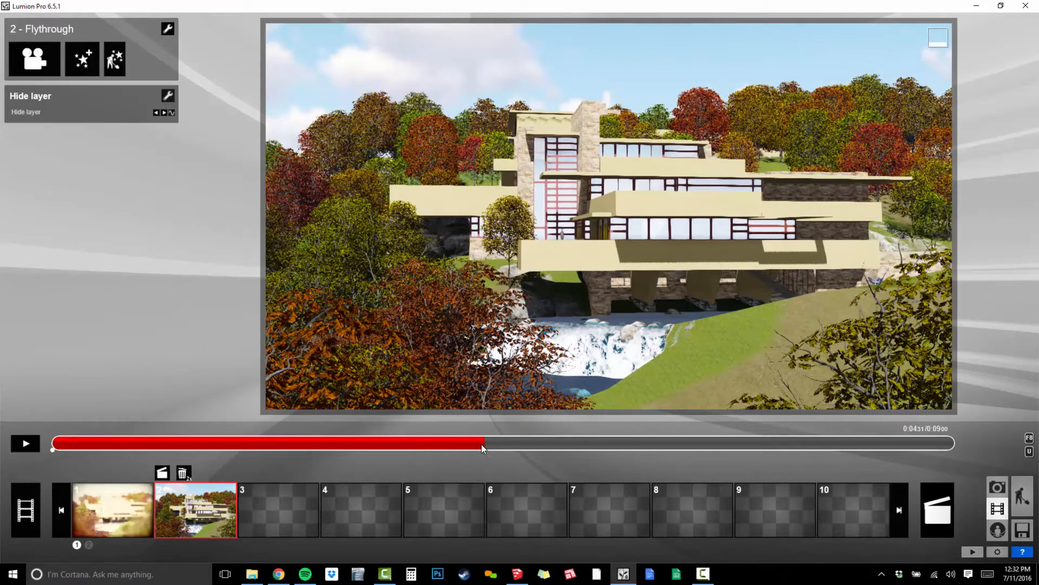
mouse_move(482, 444)
left_mouse_down()
mouse_move(460, 446)
mouse_move(481, 450)
left_mouse_up()
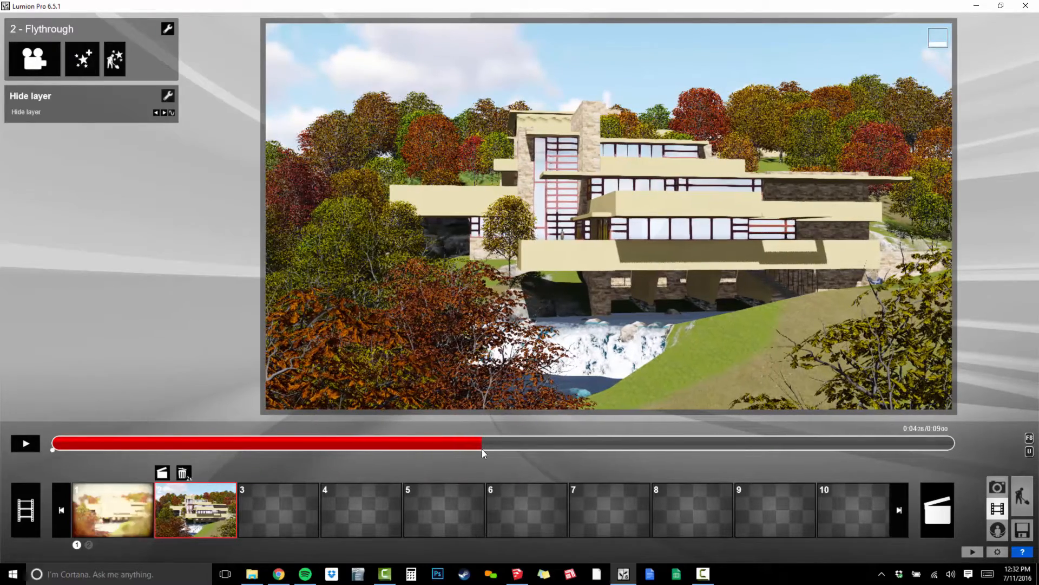
left_click(172, 113)
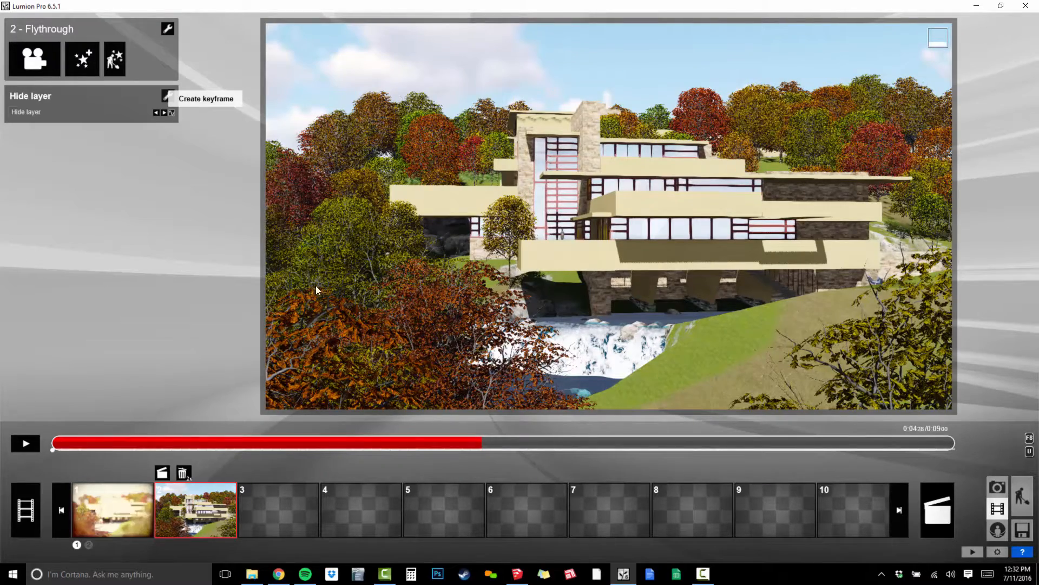
Add a Hide layer keyframe at about 0:04.54, lower its layer number to show the dark-walled house, and scrub on to check the switch.
left_click(487, 445)
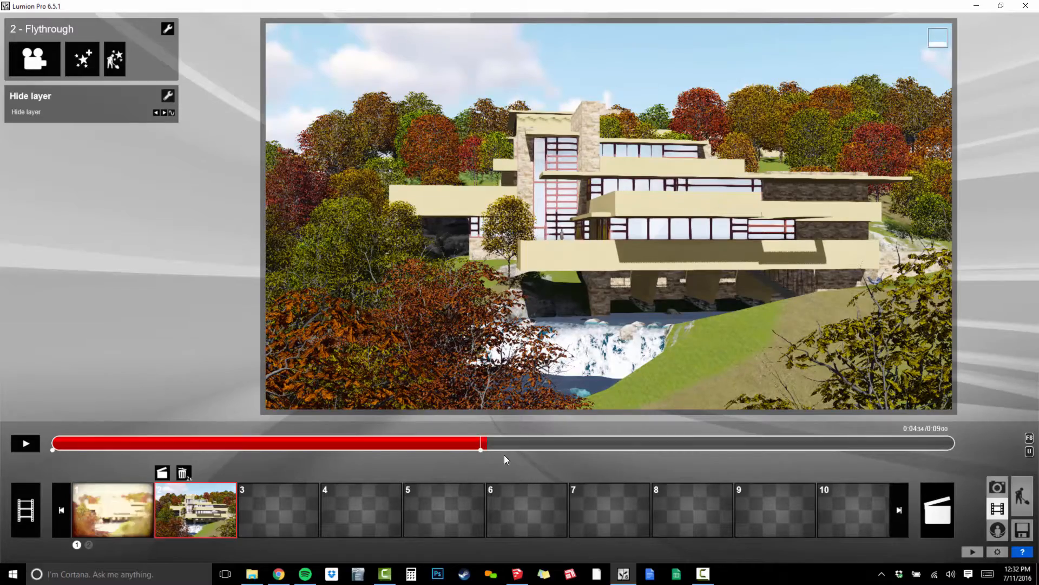
left_click(494, 447)
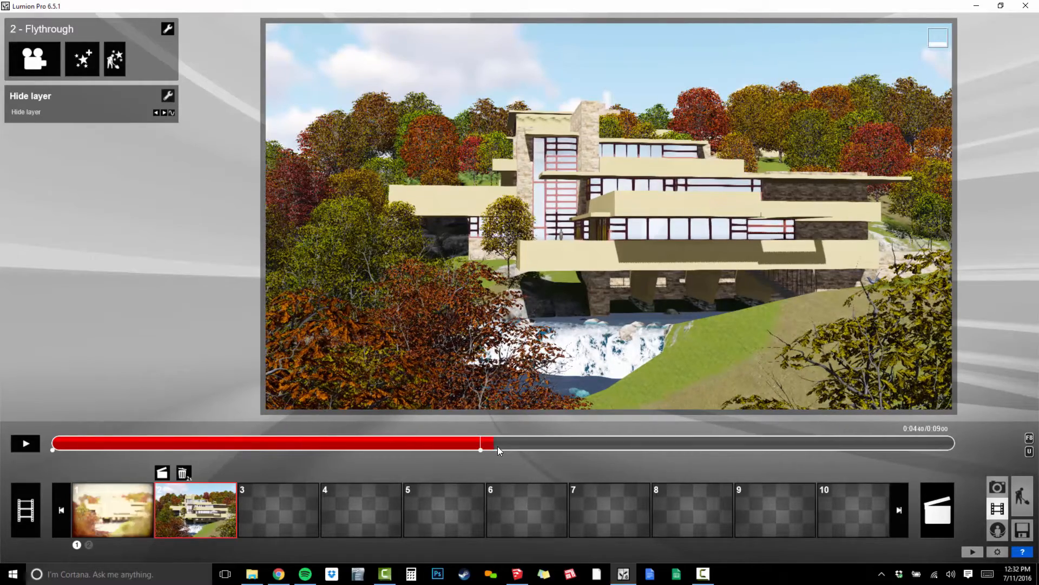
left_click(498, 446)
left_click(501, 447)
left_click(506, 447)
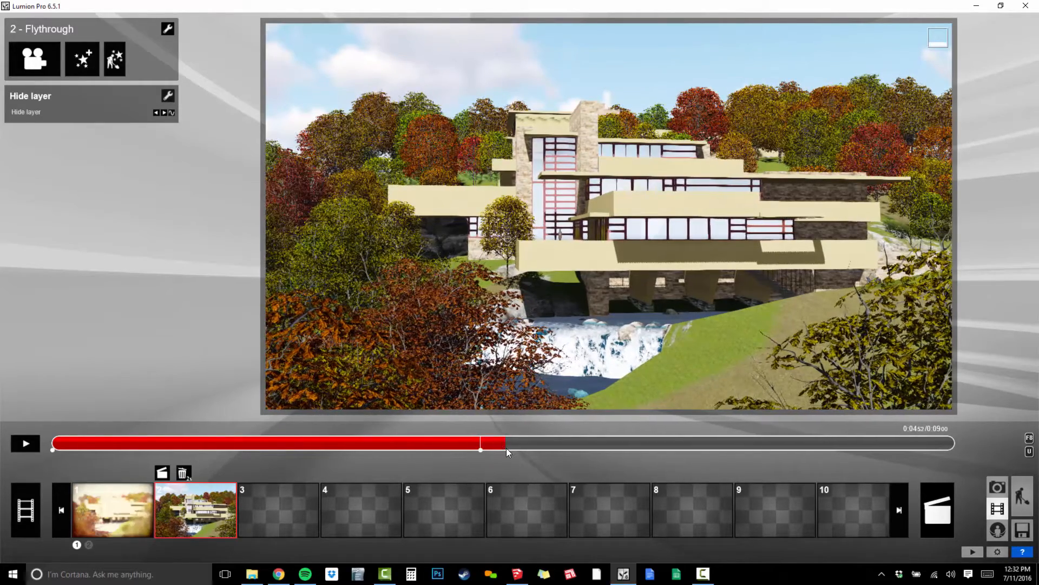
left_click(509, 447)
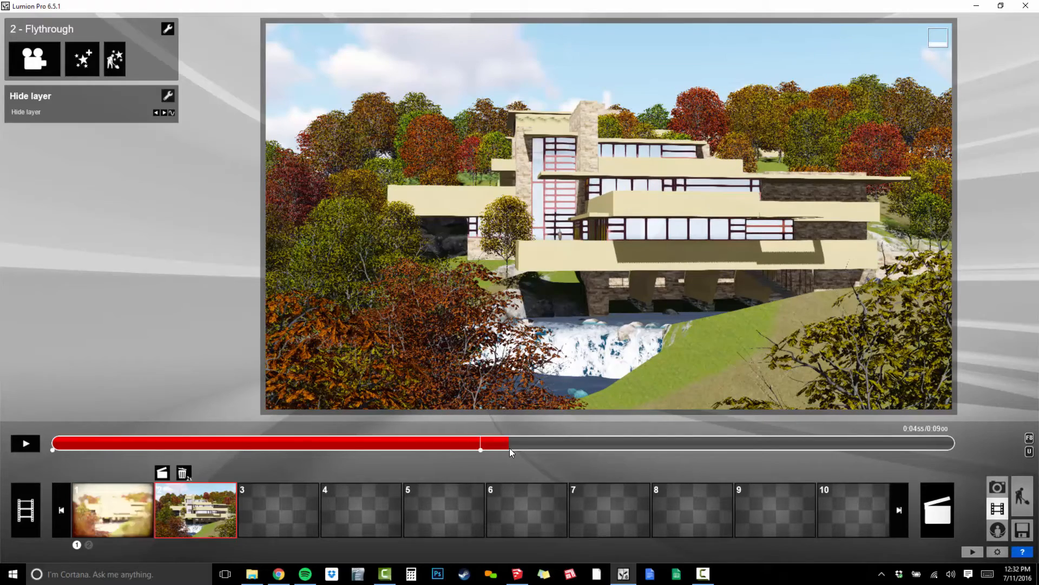
left_click(172, 112)
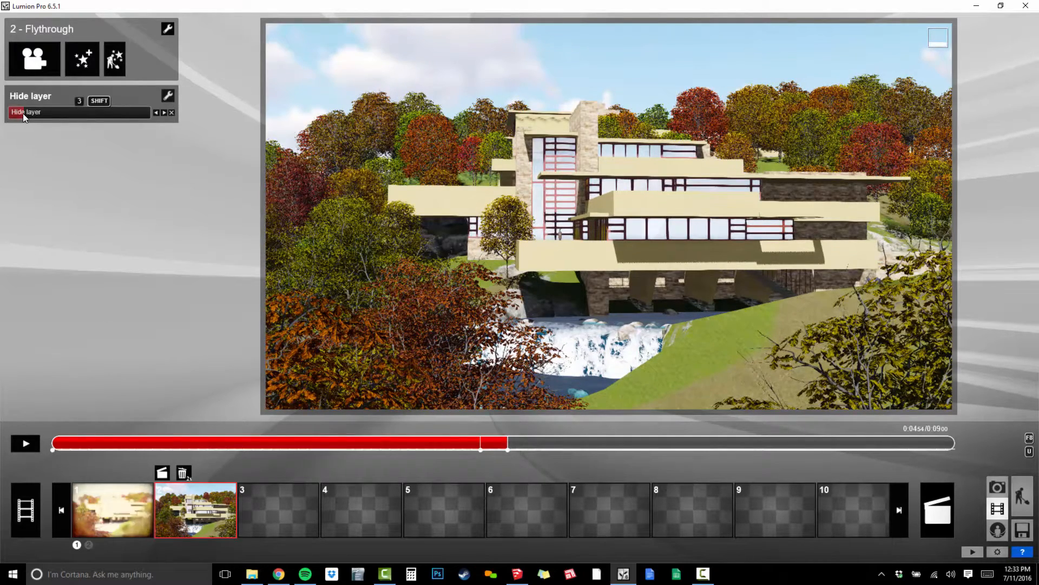
left_click_drag(21, 112, 18, 112)
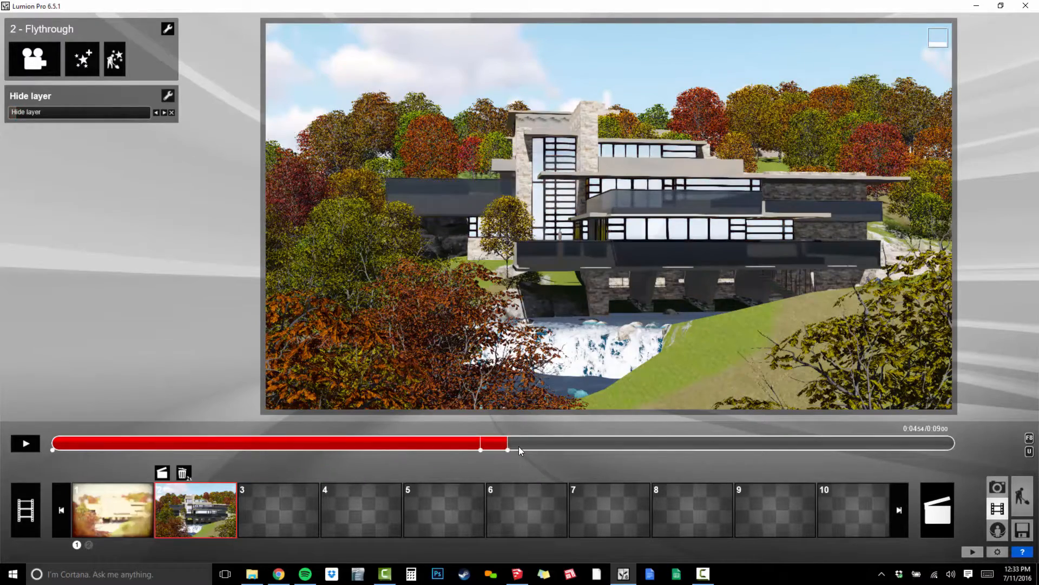
left_click_drag(522, 447, 703, 472)
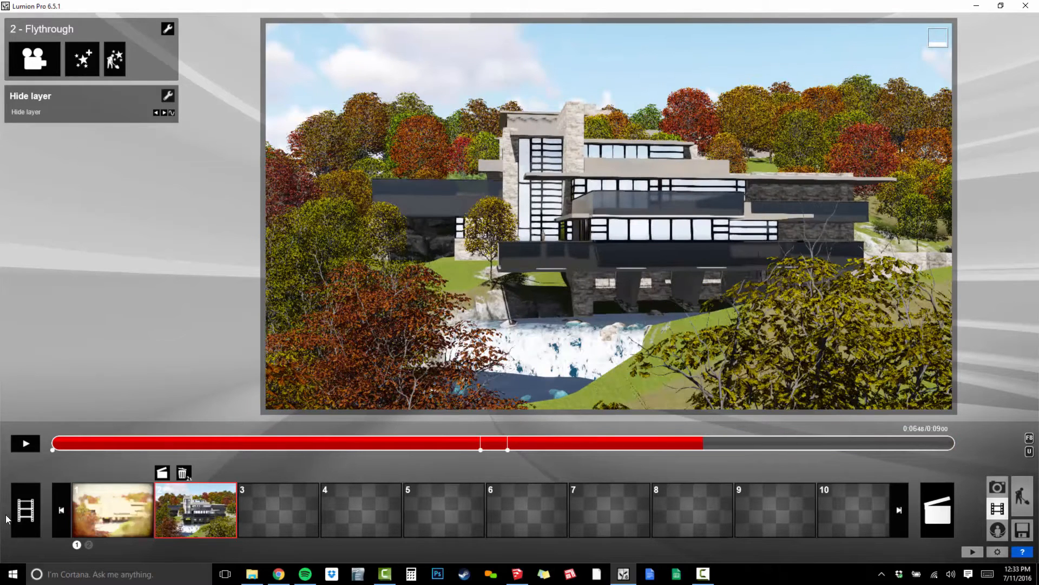
Open the entire movie and hide its In/out effect.
left_click(25, 510)
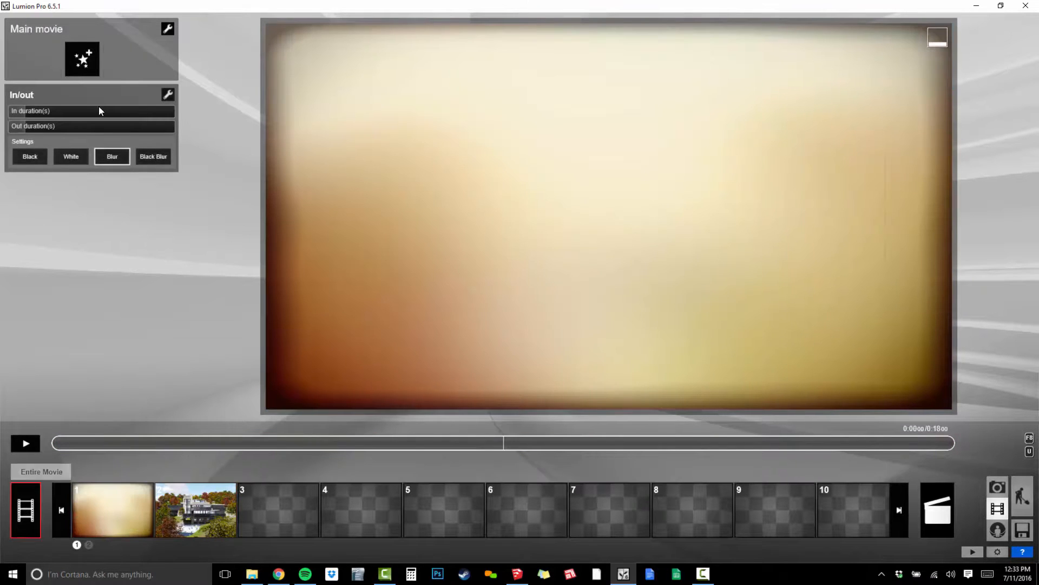
left_click(168, 96)
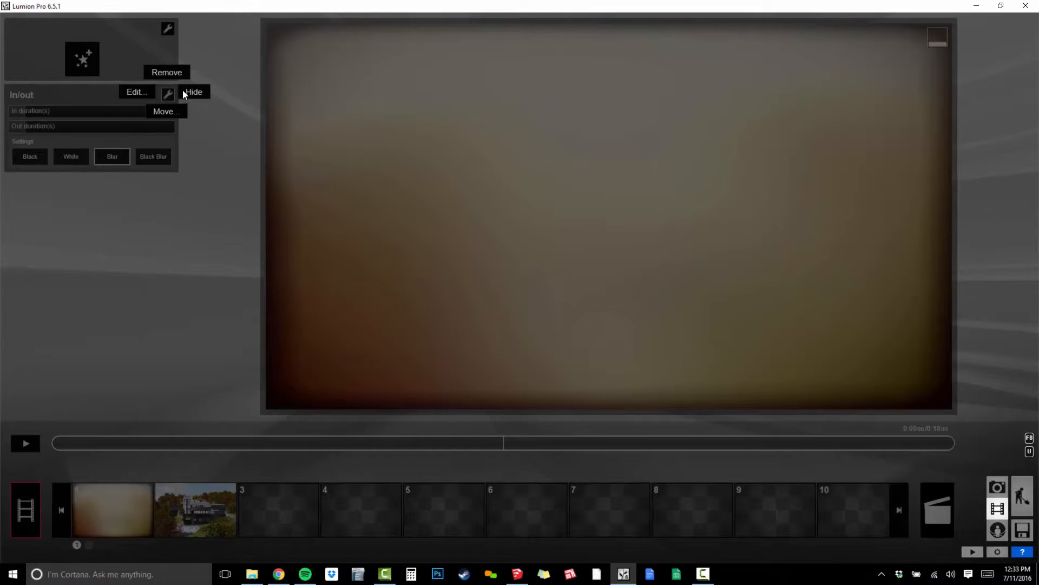
left_click(190, 92)
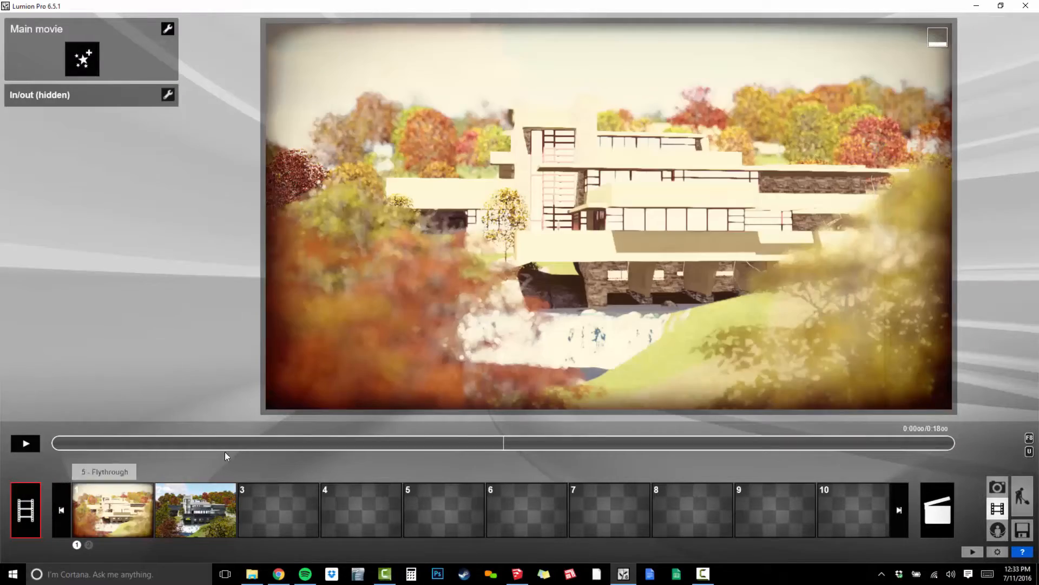
Return to clip 2 and scrub through it to its end and back to review the layer switch.
left_click(182, 500)
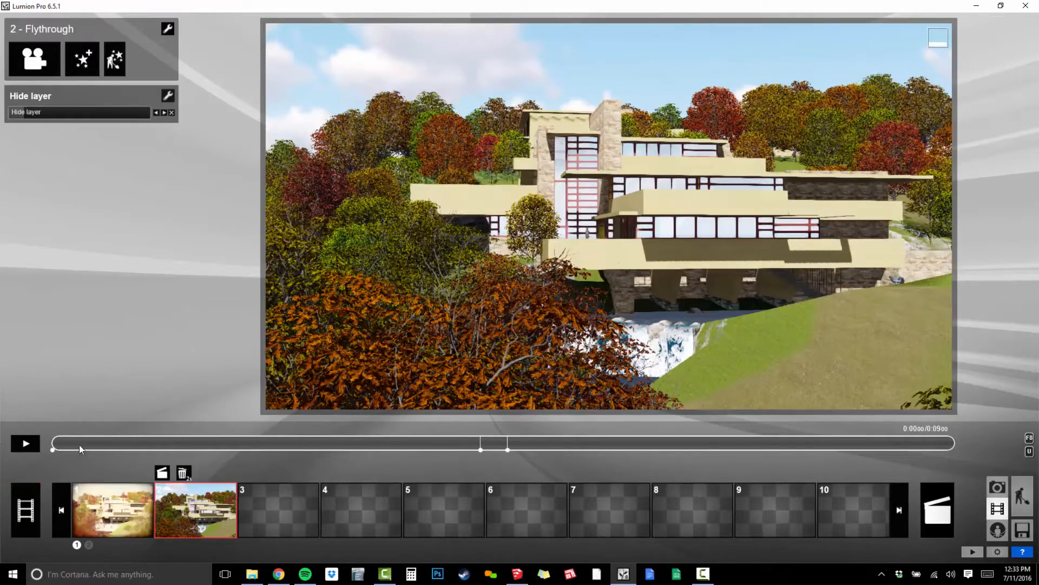
left_click_drag(79, 448, 963, 452)
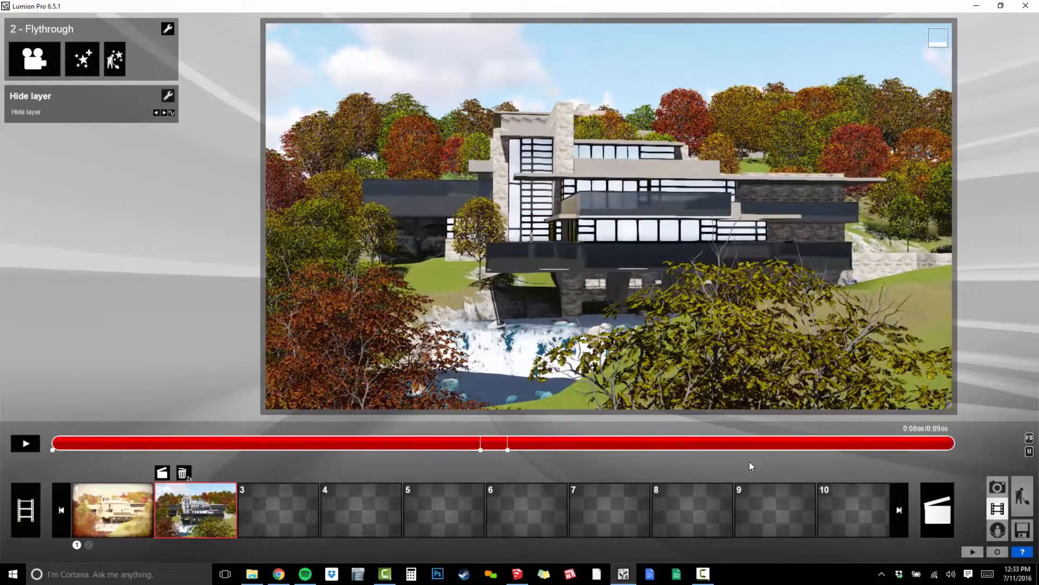
left_click_drag(749, 462, 96, 489)
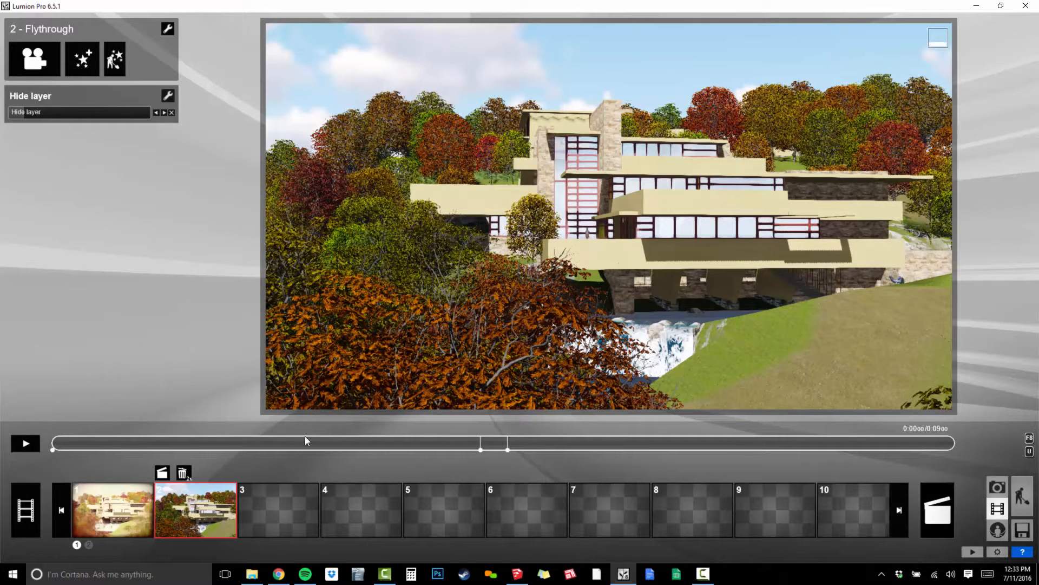
Add a Depth of Field effect to clip 2 and return to the start of the clip.
left_click(82, 59)
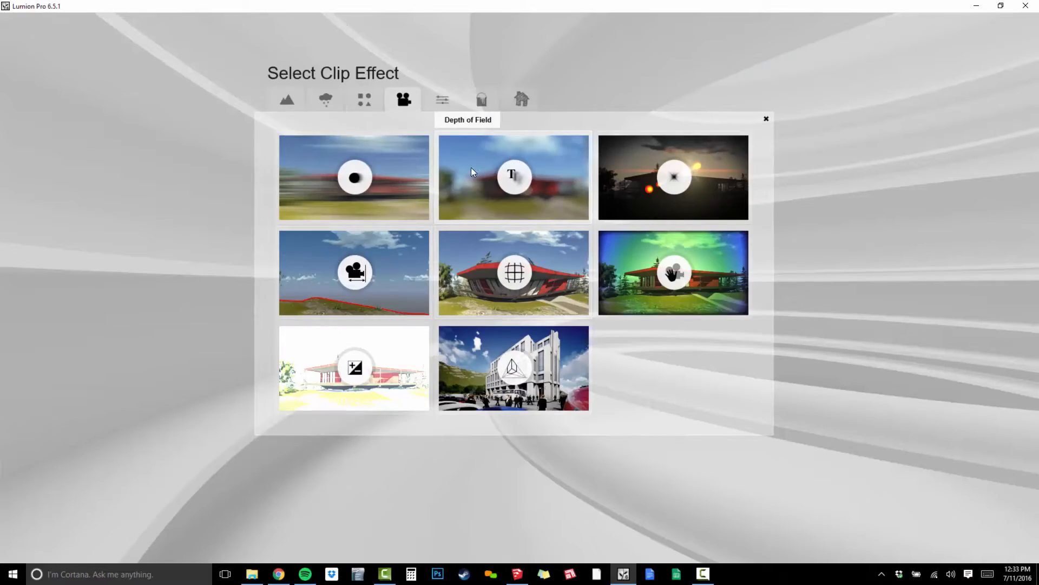
left_click(472, 169)
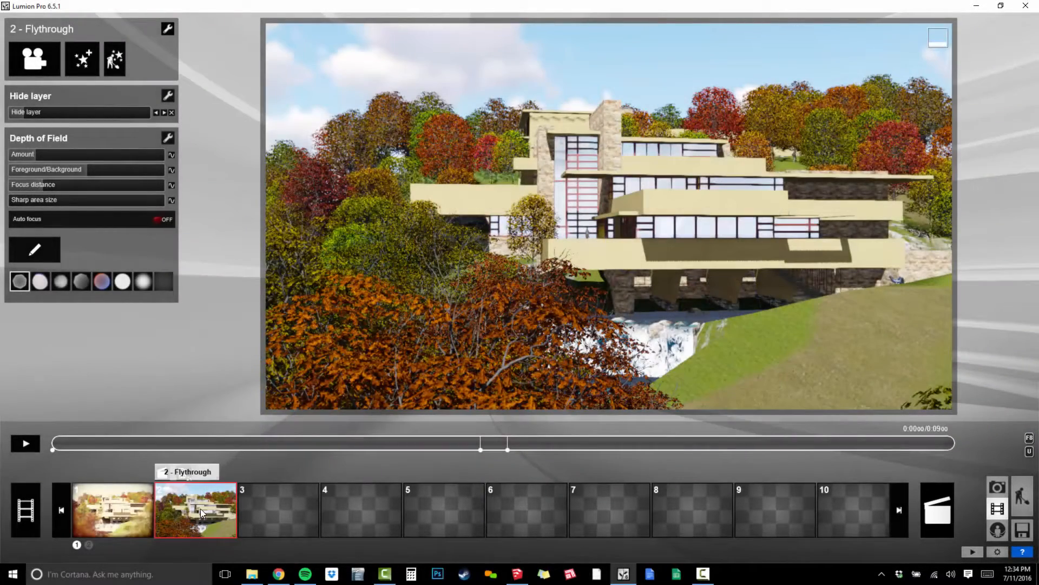
left_click(66, 443)
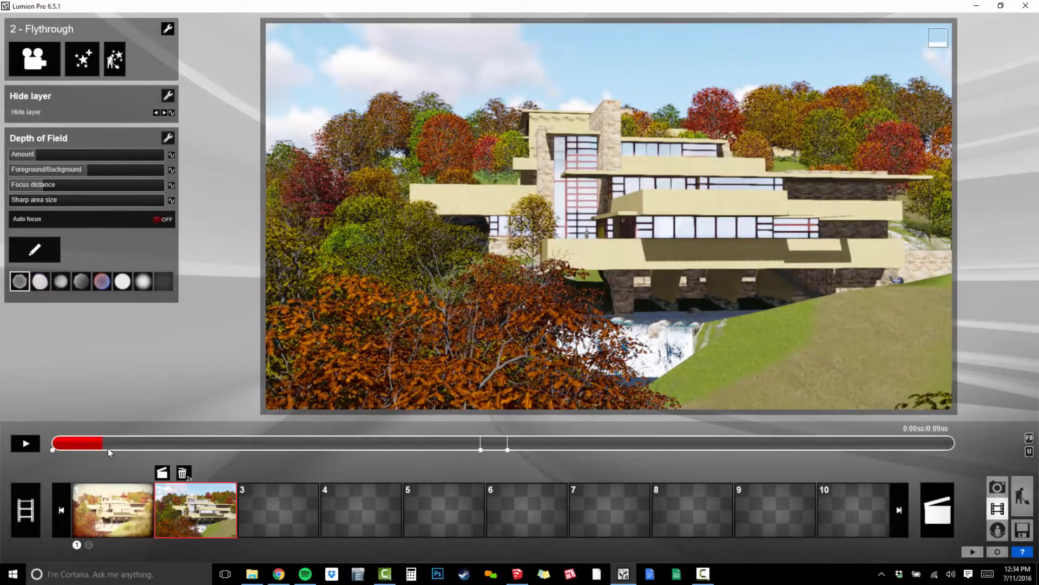
left_click(53, 448)
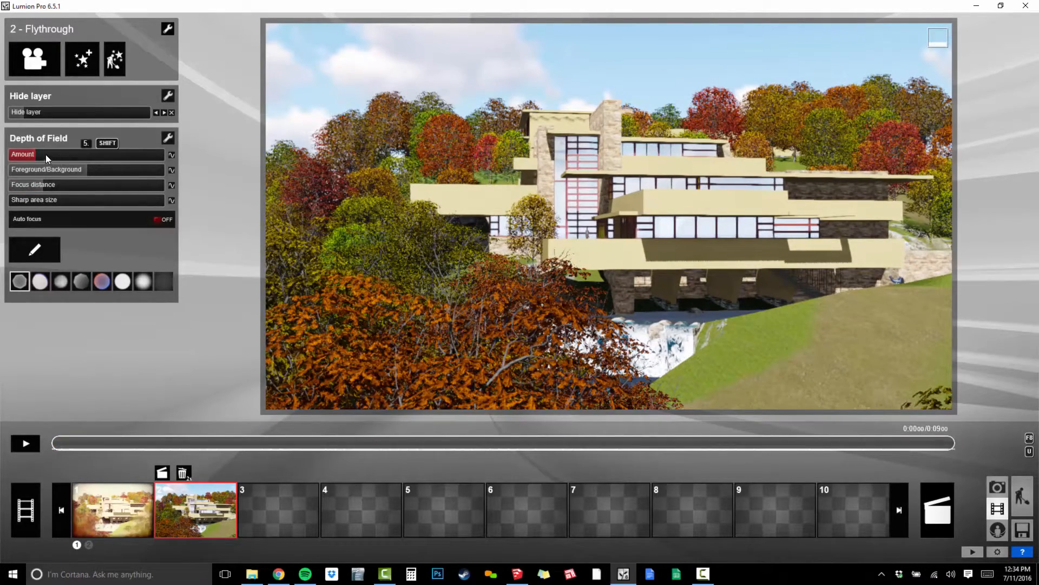
Set the Depth of Field amount to about 158.9 and increase the foreground/background and focus distance to blur the foreground trees.
left_click_drag(51, 157, 76, 160)
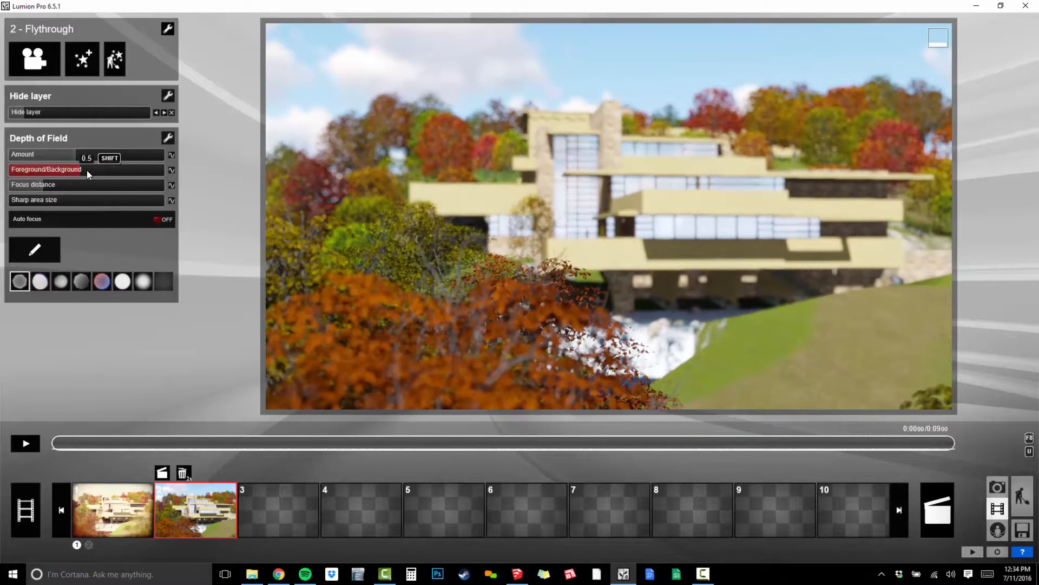
left_click_drag(50, 187, 60, 186)
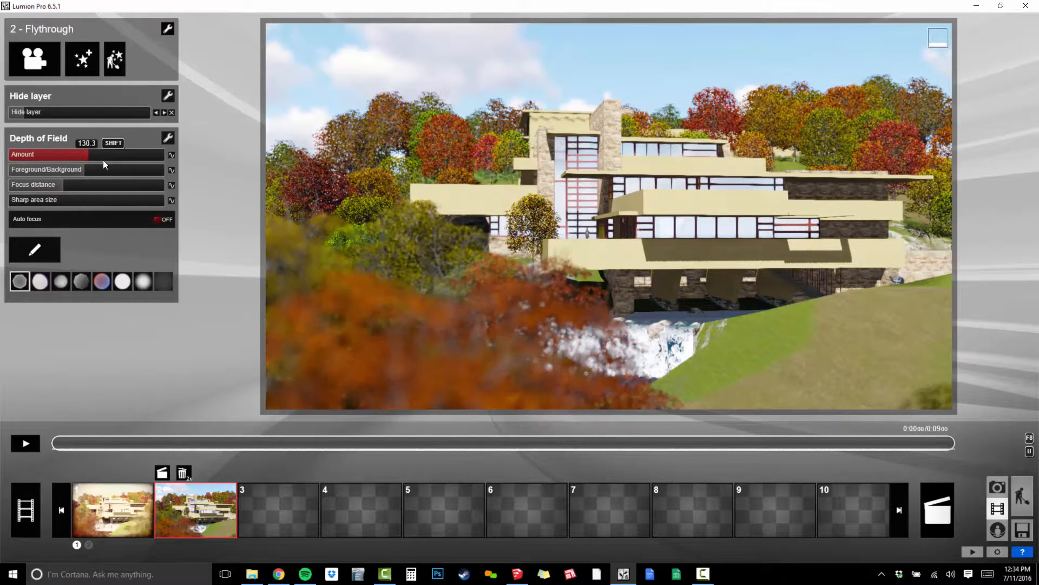
left_click_drag(103, 161, 105, 160)
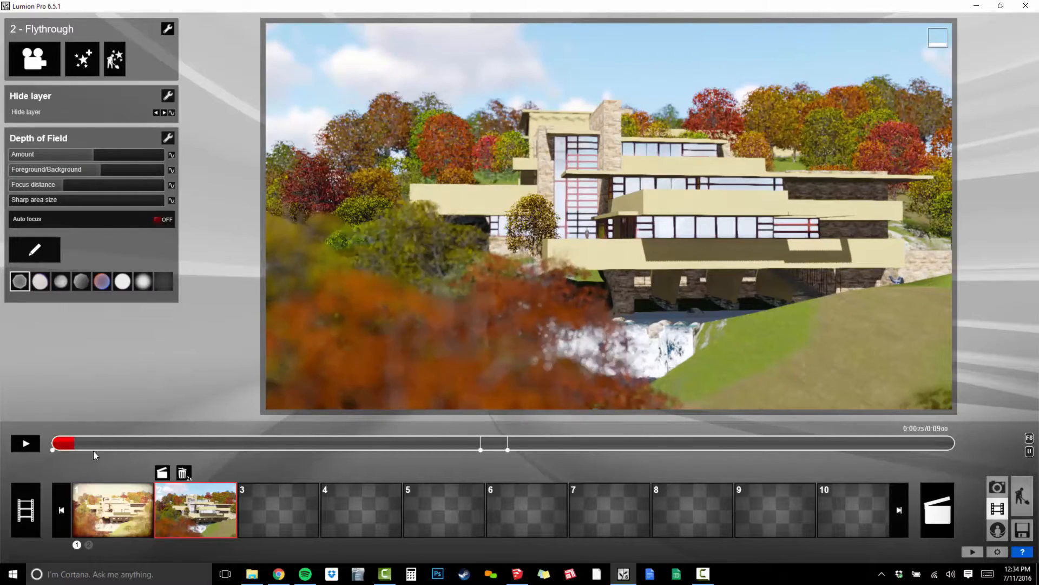
Create keyframes for the Depth of Field focus distance, foreground/background and amount at the start of clip 2.
left_click(26, 444)
left_click_drag(184, 446, 22, 459)
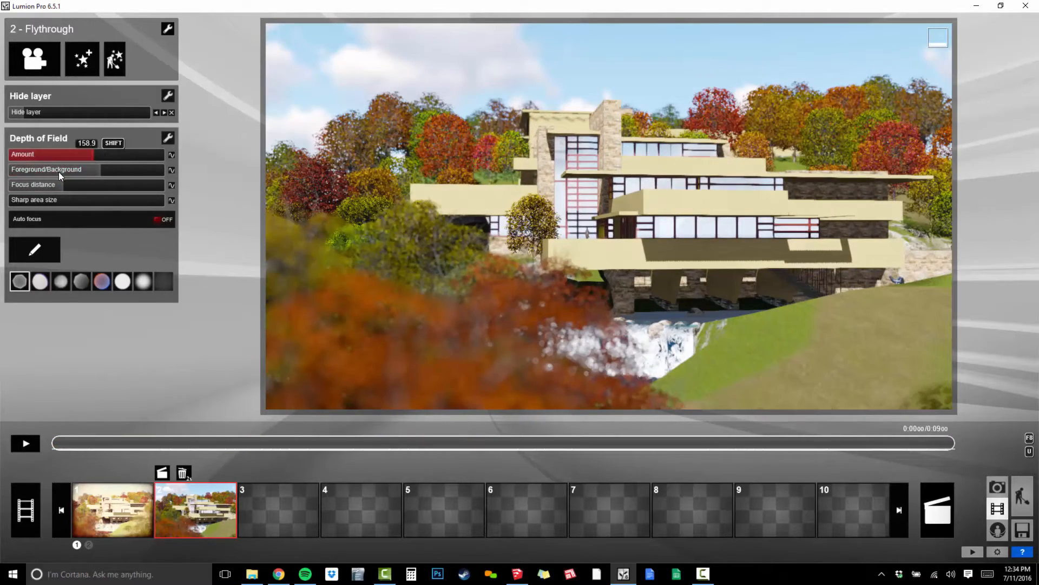
left_click(171, 186)
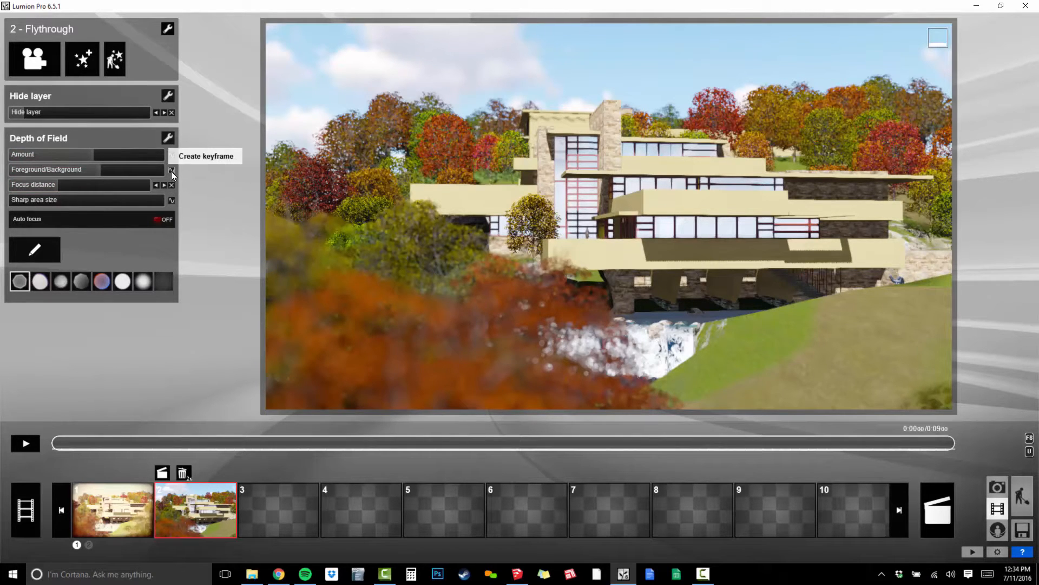
left_click(171, 171)
left_click(171, 155)
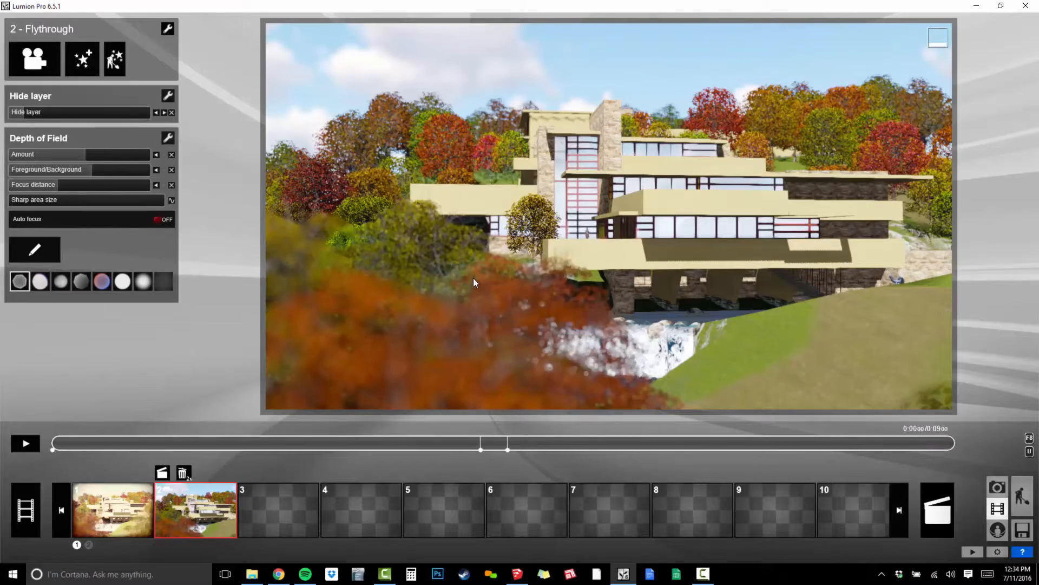
Create keyframes for the Depth of Field amount, foreground/background and focus distance at about 0:03.90, before the layer switch.
left_click(25, 443)
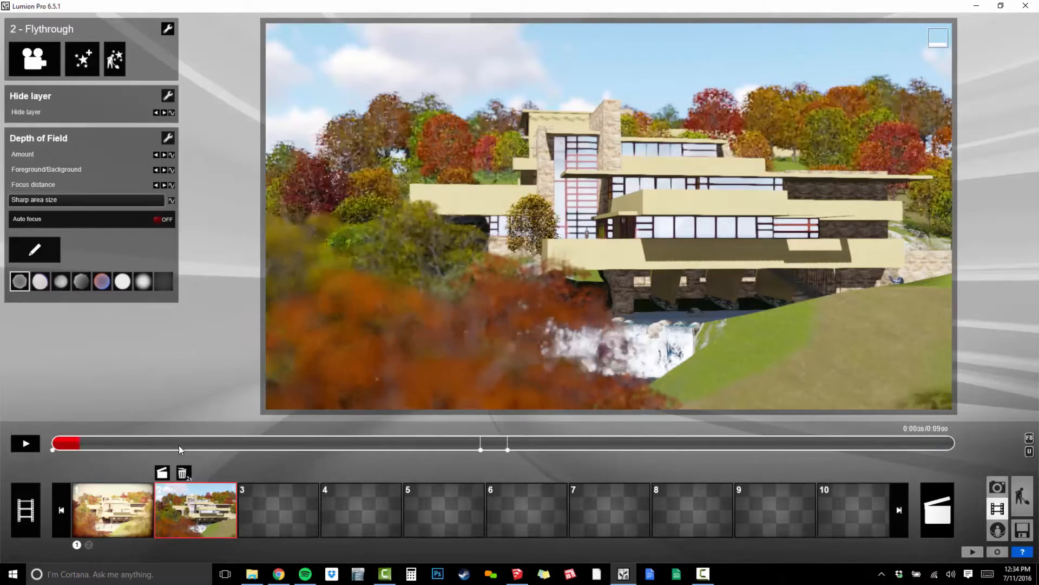
mouse_move(441, 459)
left_mouse_down()
mouse_move(465, 456)
mouse_move(444, 461)
left_mouse_up()
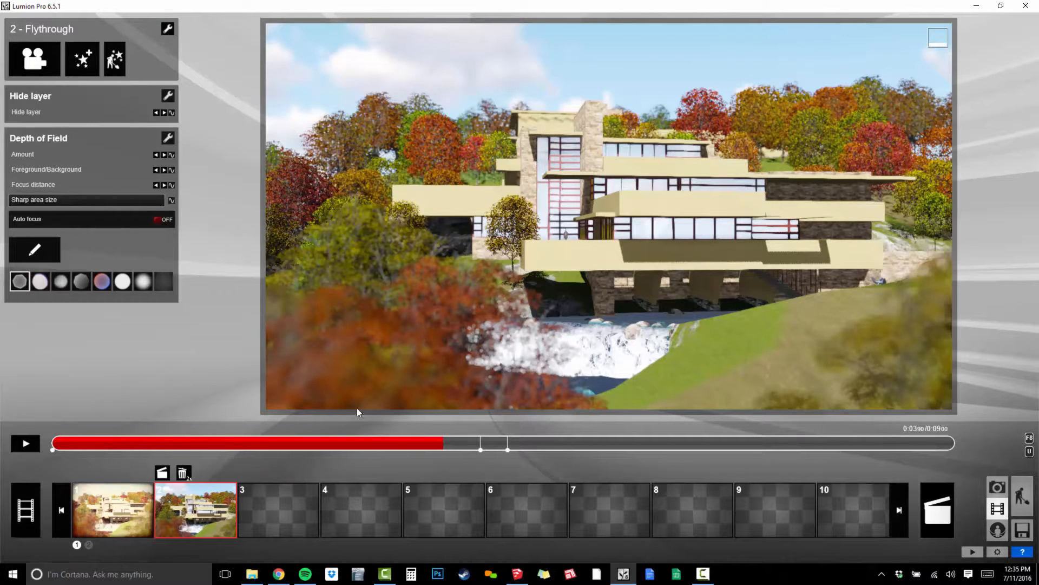
left_click(172, 155)
left_click(172, 170)
left_click(172, 186)
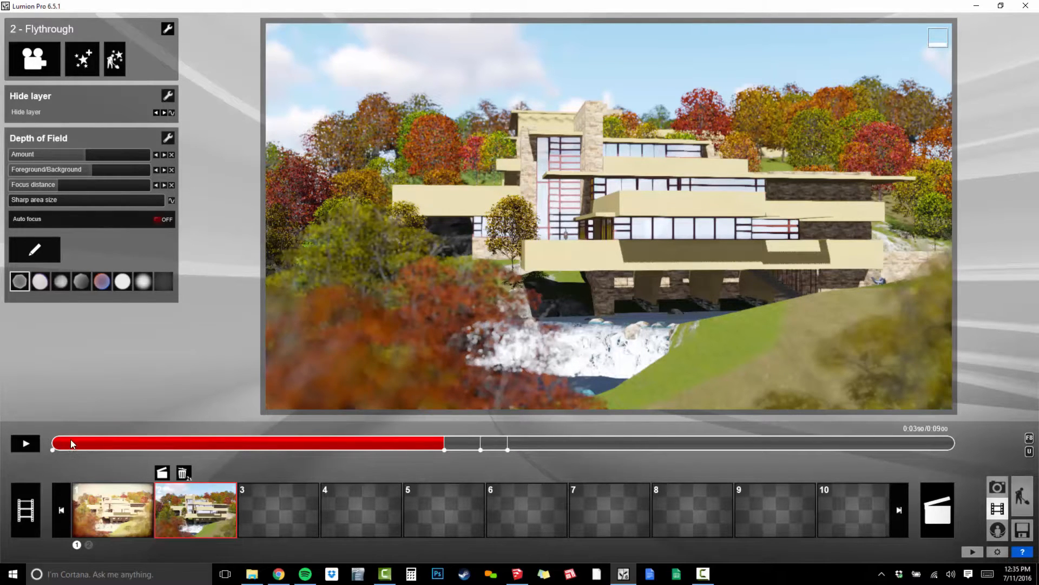
Scrub through the opening of clip 2 and go to the Depth of Field amount keyframe at 0:03.90.
left_click_drag(104, 450, 440, 469)
left_click_drag(338, 467, 444, 466)
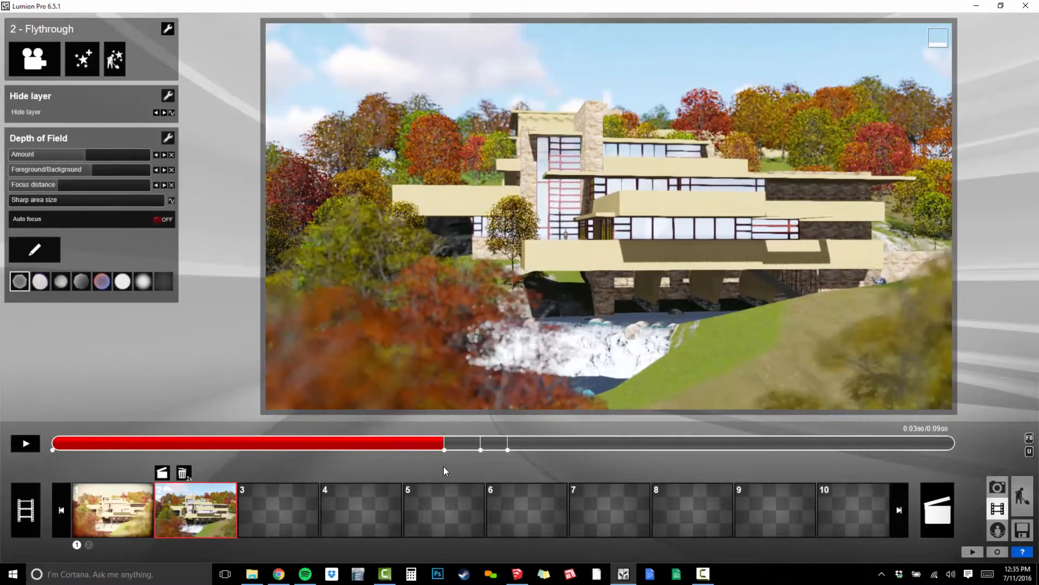
left_click_drag(443, 467, 427, 469)
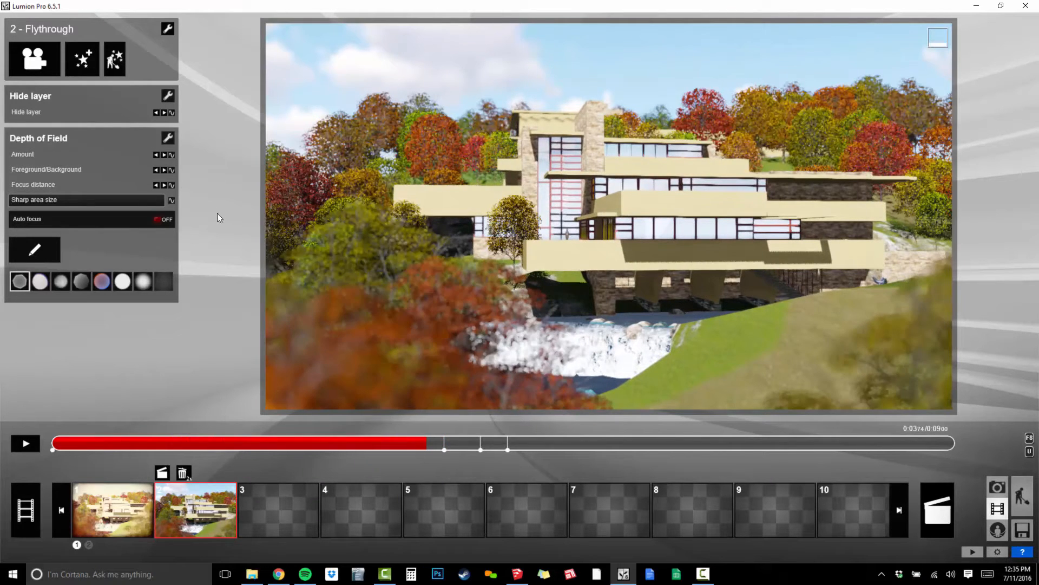
left_click(164, 155)
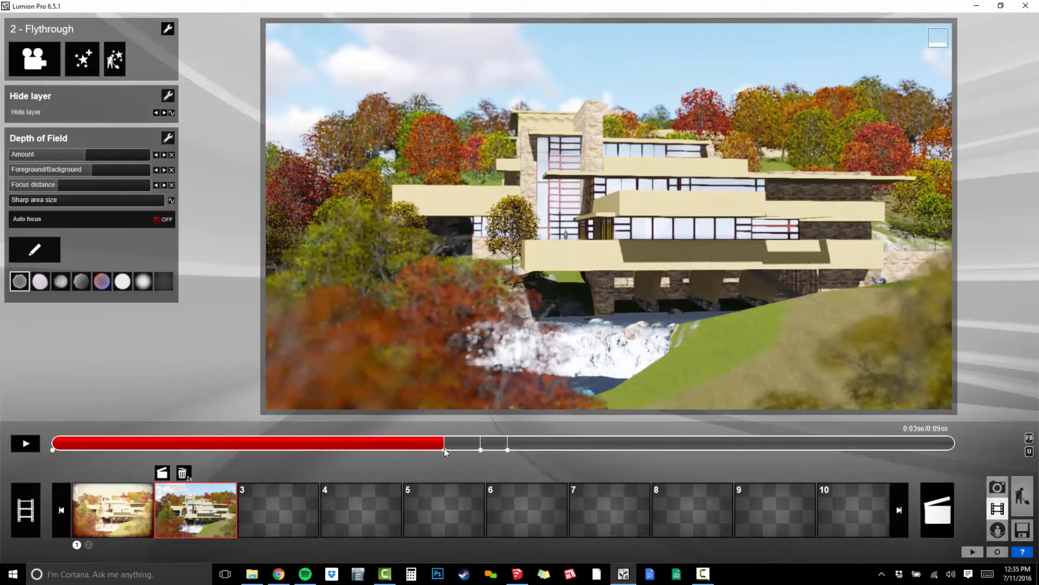
Keyframe the Depth of Field settings at about 0:04.18, lowering the focus distance to about 5.4 and raising foreground/background to blur the house.
left_click_drag(452, 448, 475, 449)
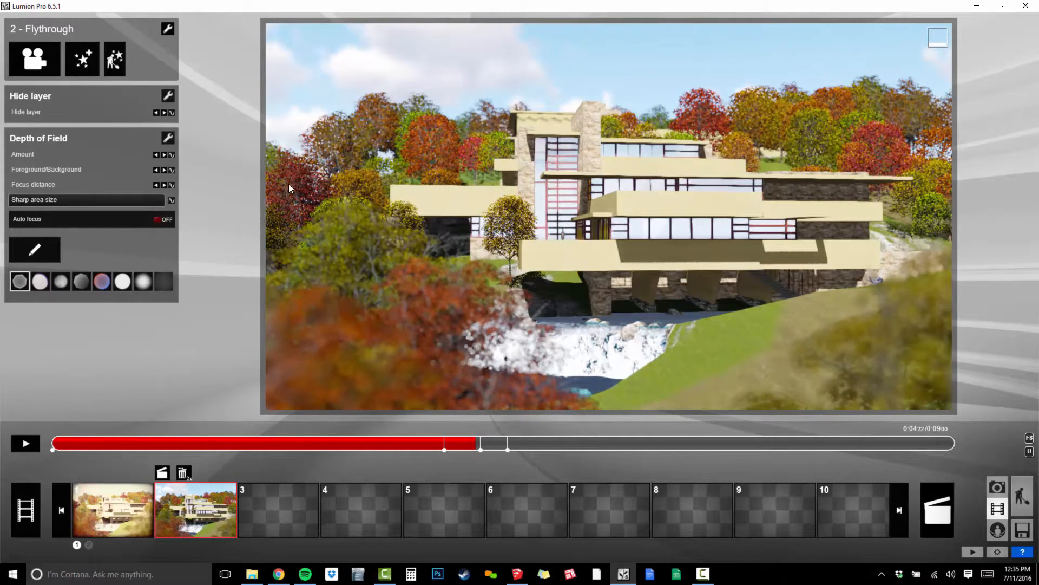
left_click(173, 155)
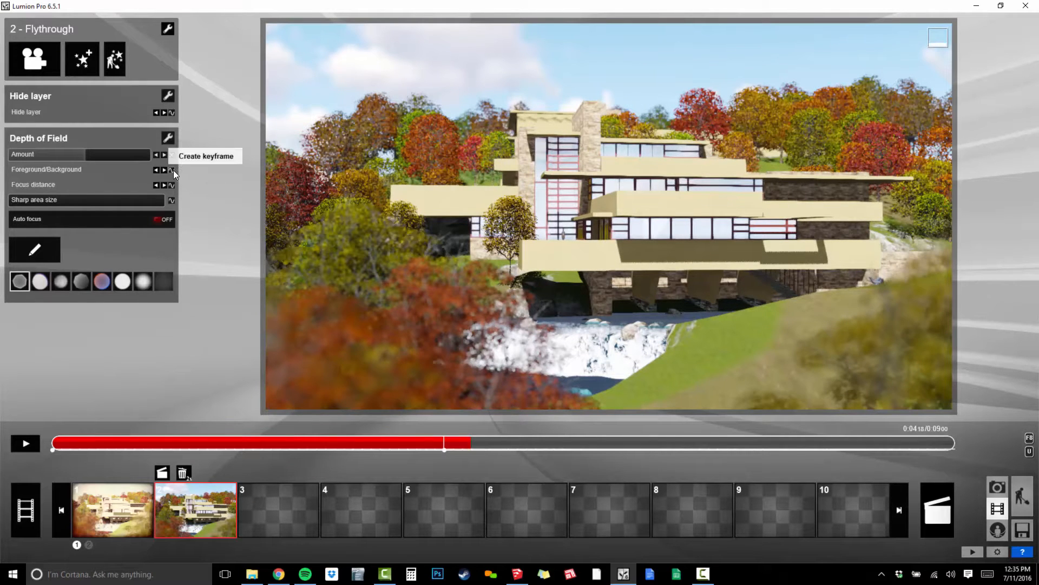
left_click(173, 184)
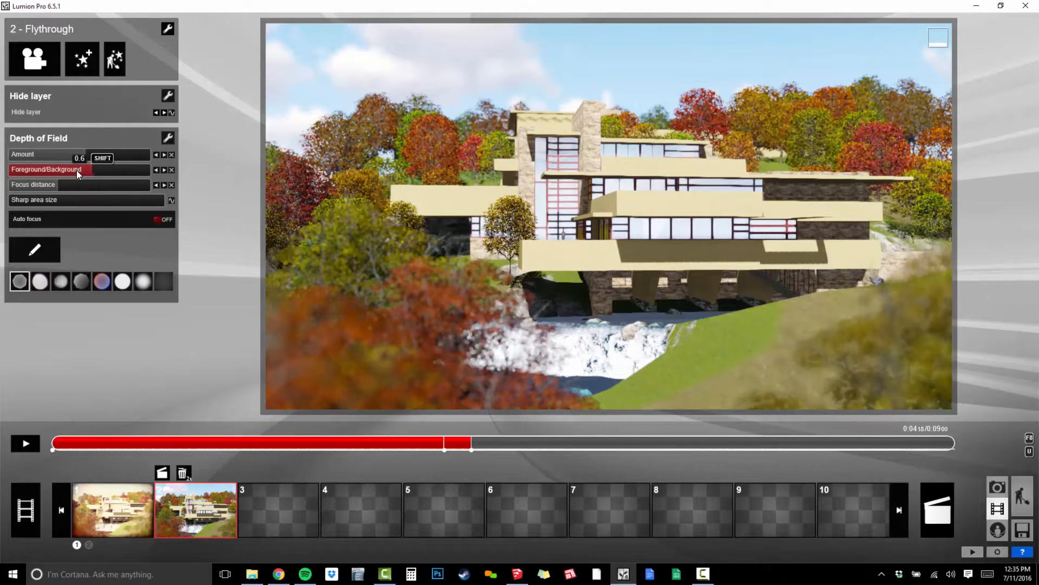
left_click_drag(63, 186, 35, 193)
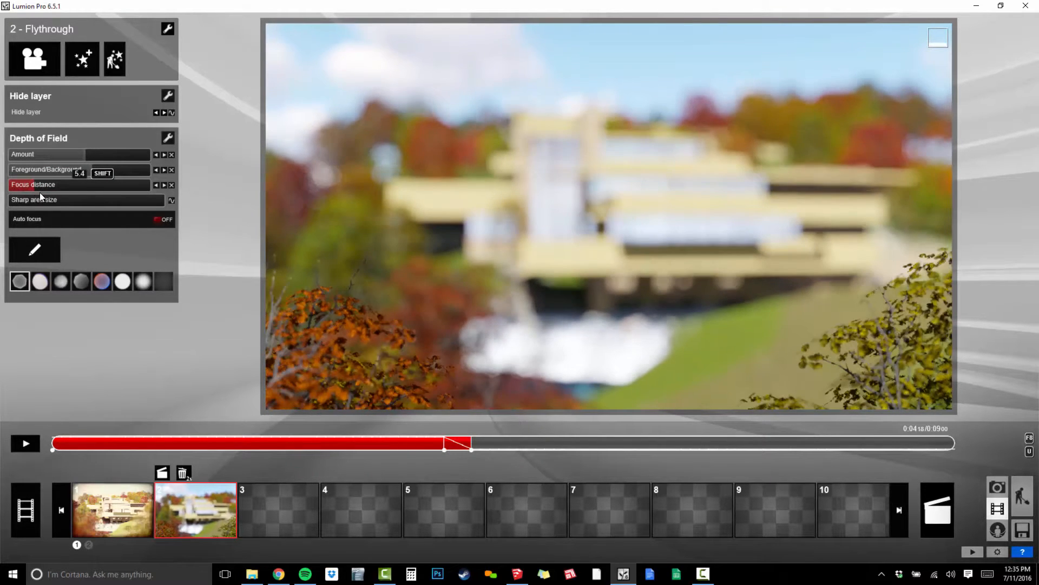
left_click_drag(92, 173, 136, 174)
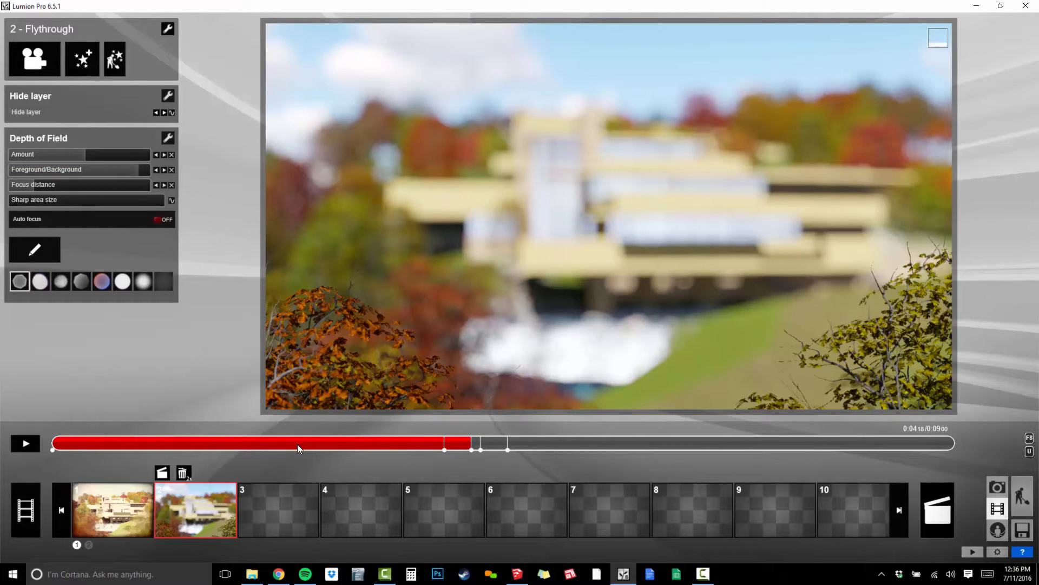
Keyframe Depth of Field amount, foreground/background and focus distance at about 0:04.36, adjusting them to bring the dark house back into focus.
mouse_move(297, 444)
left_mouse_down()
mouse_move(455, 444)
mouse_move(489, 460)
mouse_move(489, 472)
left_mouse_up()
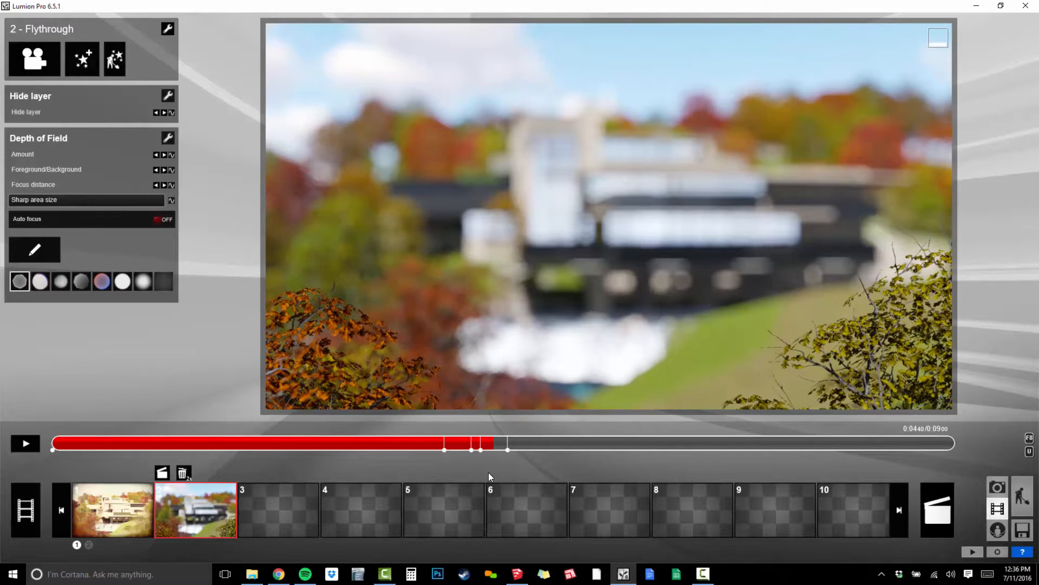
left_click(172, 157)
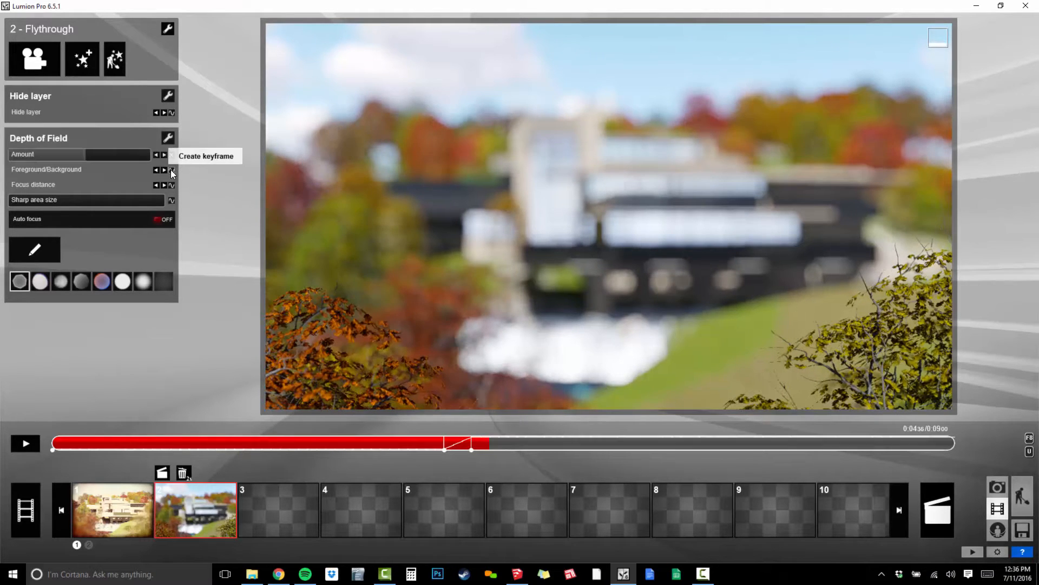
left_click(172, 170)
left_click(173, 184)
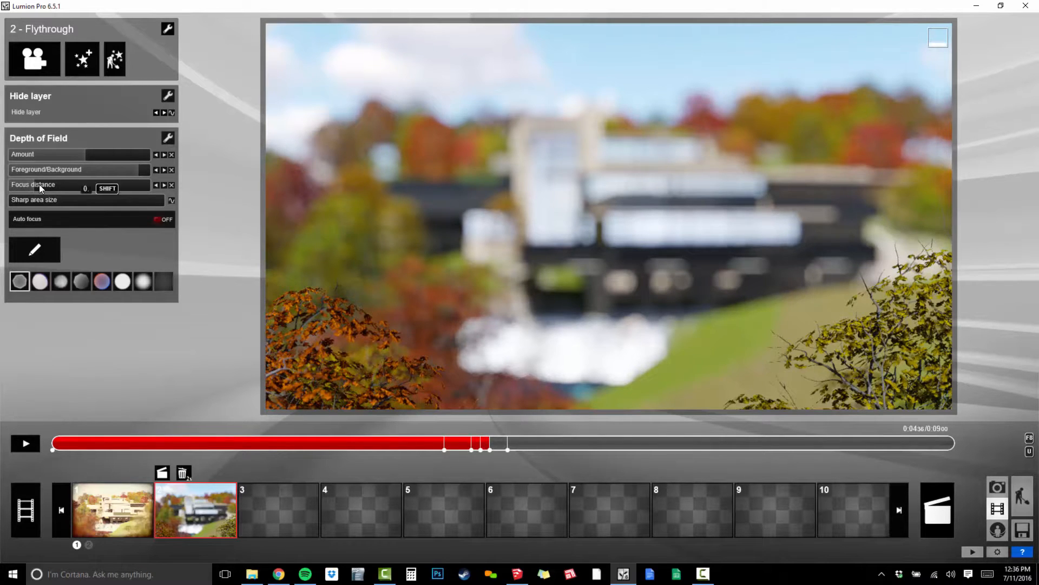
left_click_drag(36, 182, 99, 157)
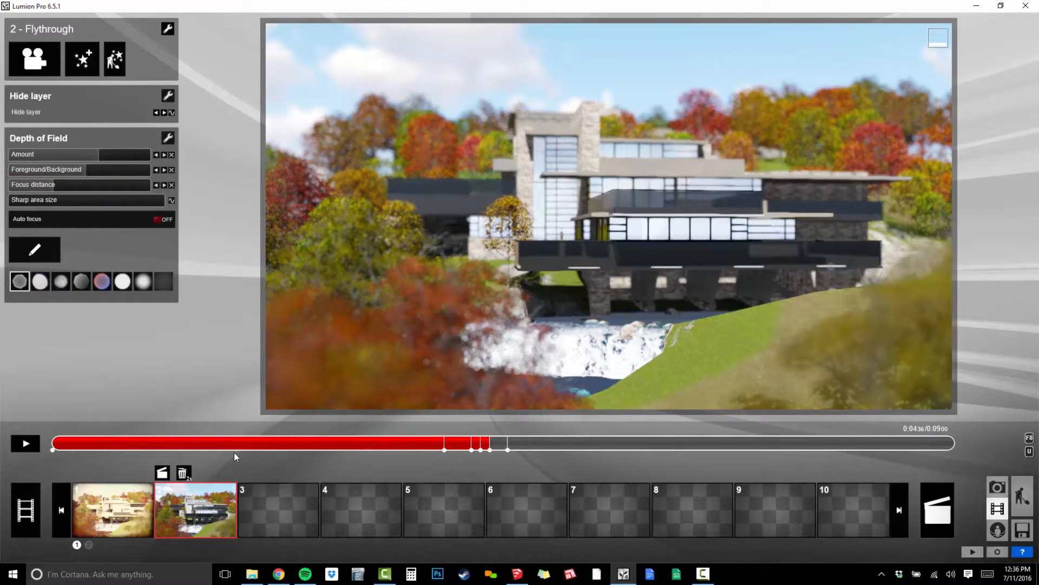
Raise the Depth of Field amount at the 0:04.18 keyframe to near maximum and increase it at the 0:04.36 keyframe.
left_click_drag(377, 444, 463, 480)
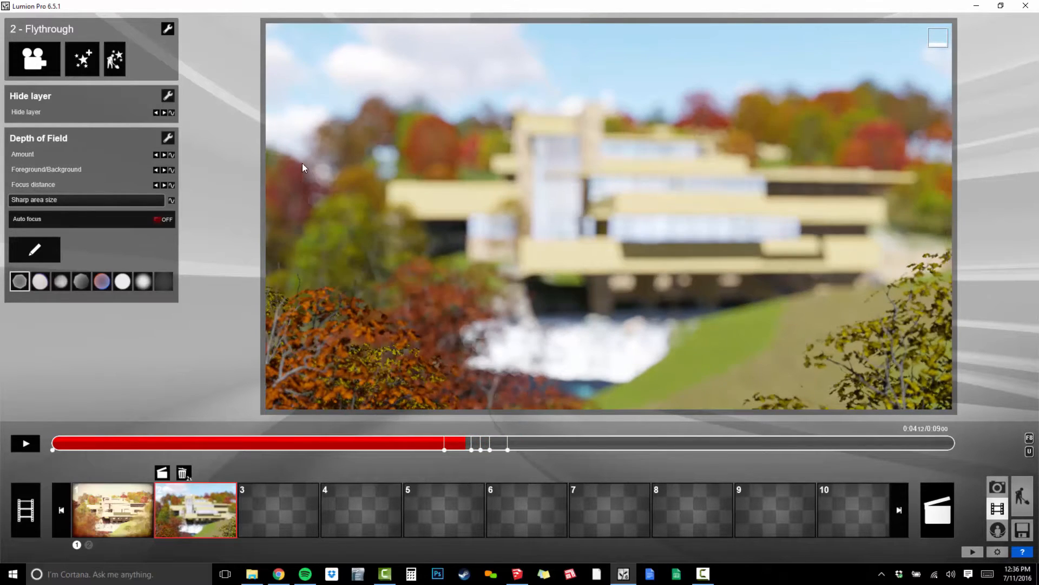
left_click(159, 154)
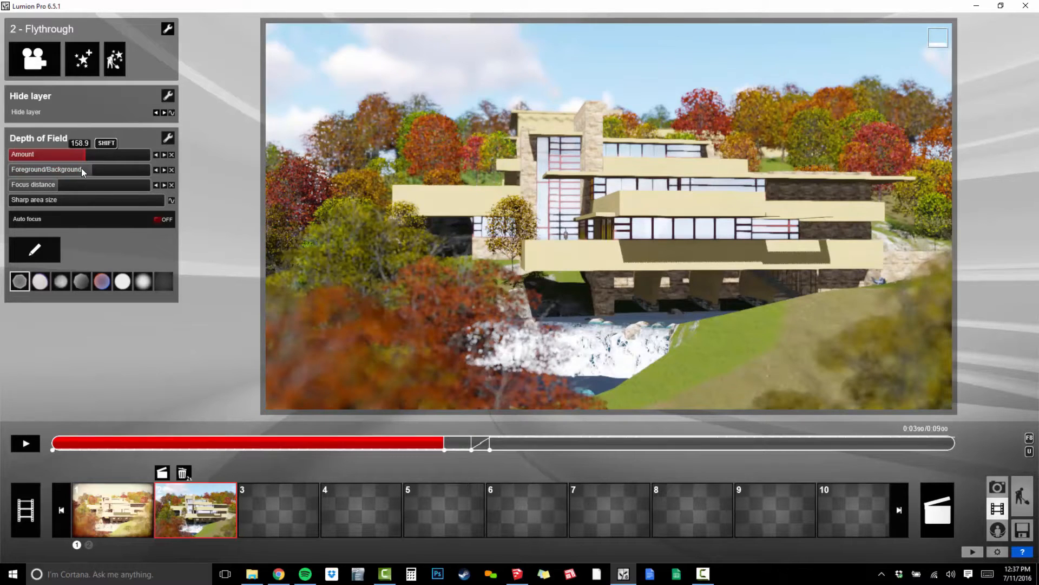
left_click(165, 156)
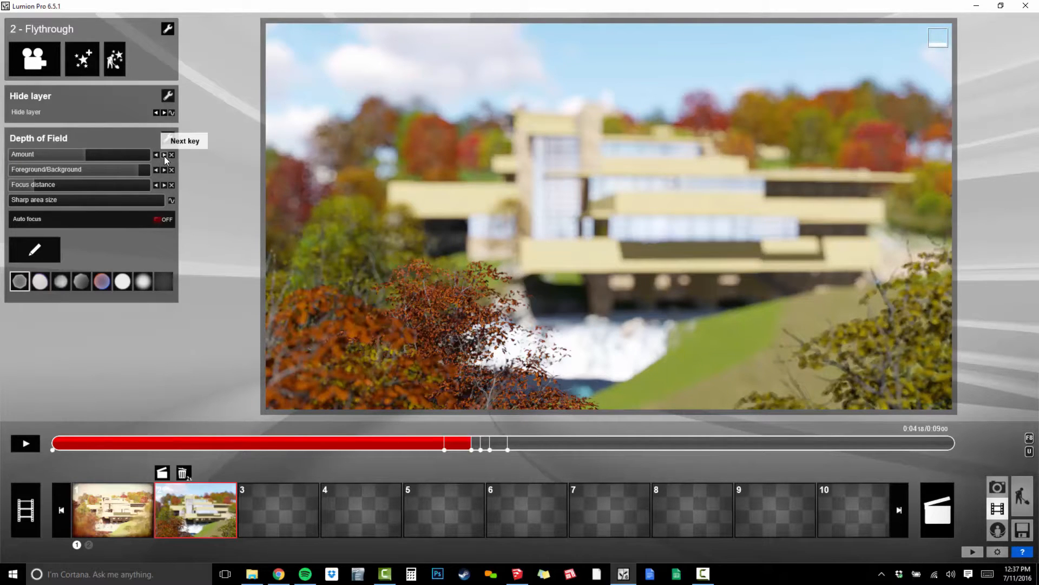
mouse_move(135, 157)
left_mouse_down()
mouse_move(91, 153)
mouse_move(135, 165)
left_mouse_up()
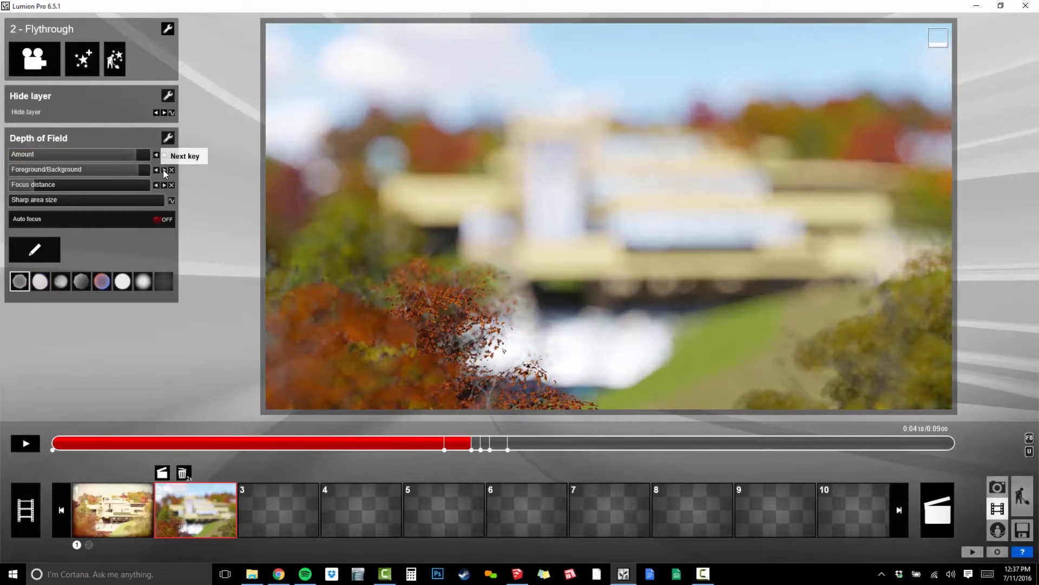
left_click(165, 170)
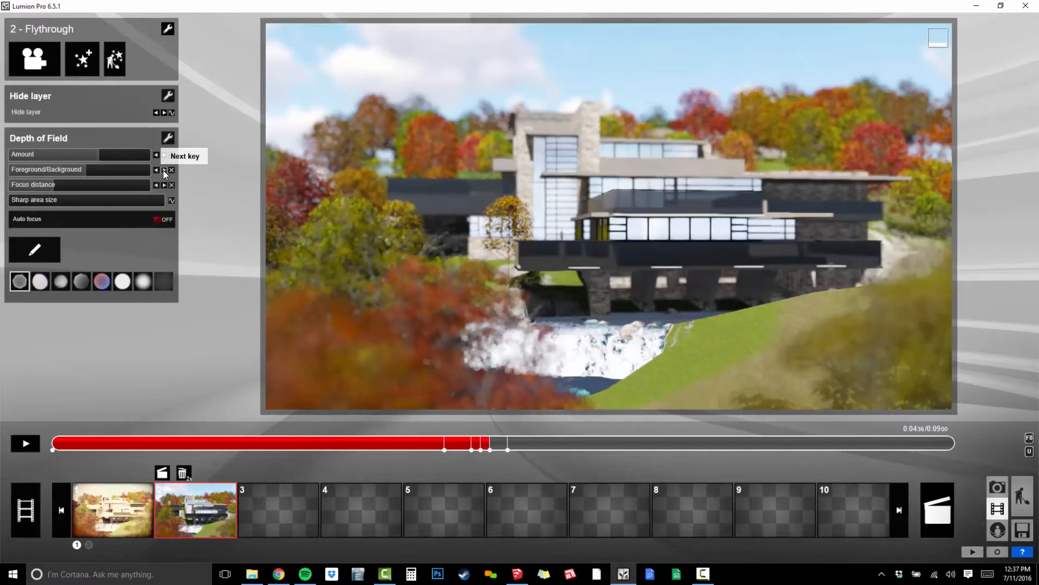
left_click_drag(105, 158, 126, 154)
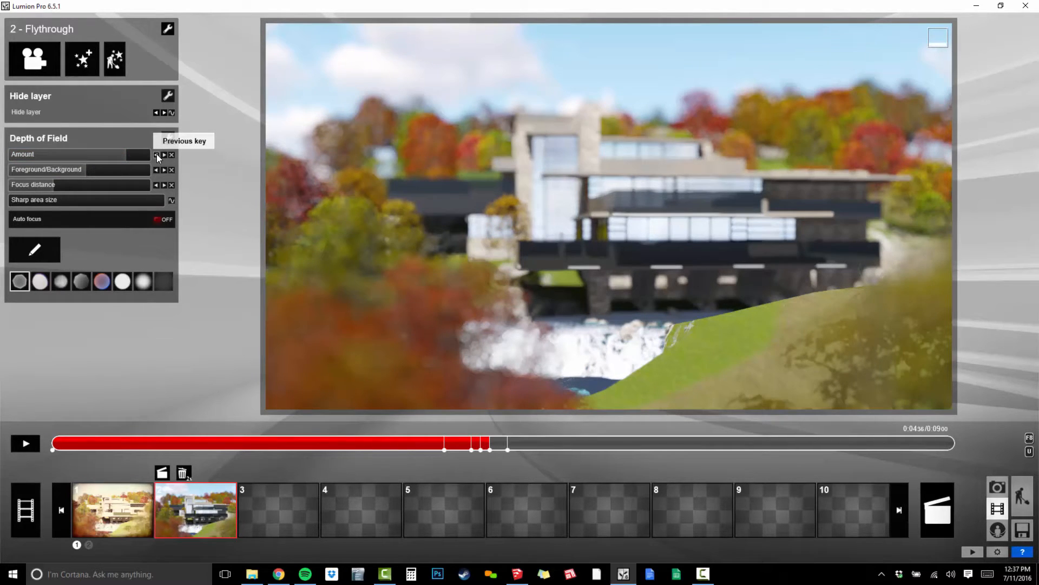
left_click(157, 154)
left_click_drag(148, 157, 141, 155)
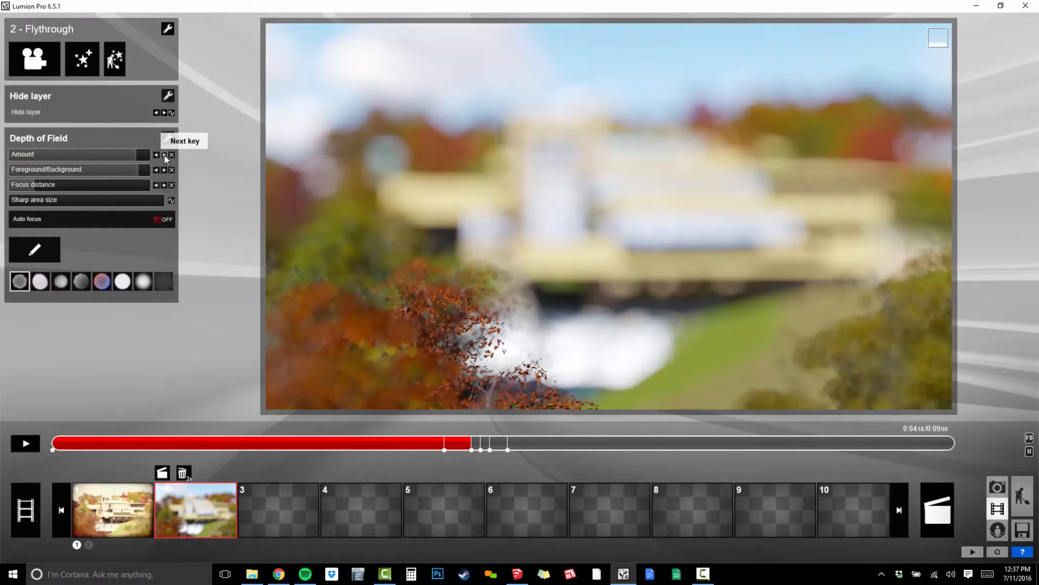
At the 0:04.36 keyframe, raise the amount and foreground/background to near maximum and lower the focus distance to blur the house.
left_click(164, 155)
left_click_drag(92, 170, 138, 158)
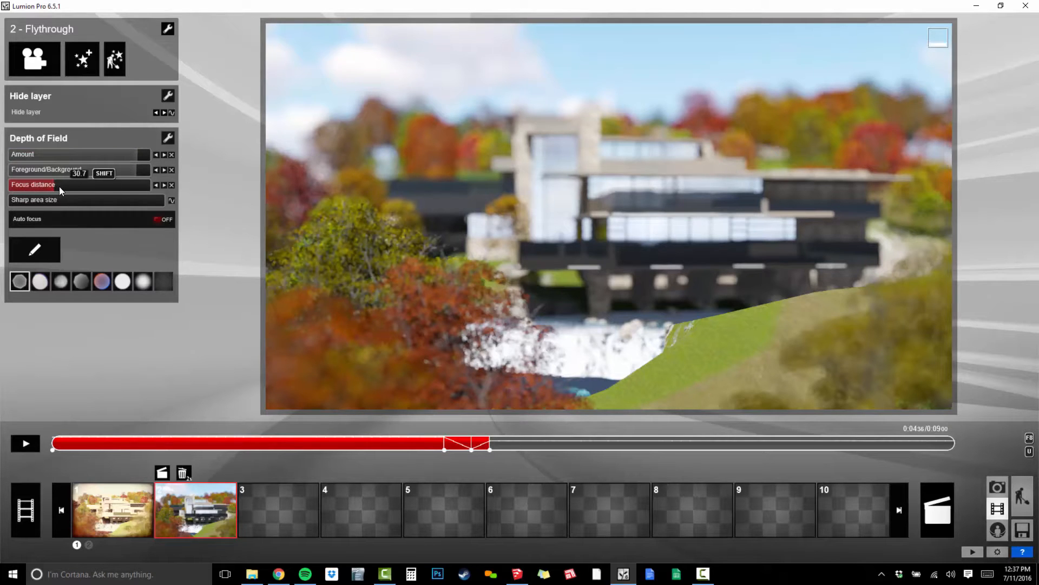
mouse_move(59, 187)
left_mouse_down()
mouse_move(70, 187)
mouse_move(45, 192)
left_mouse_up()
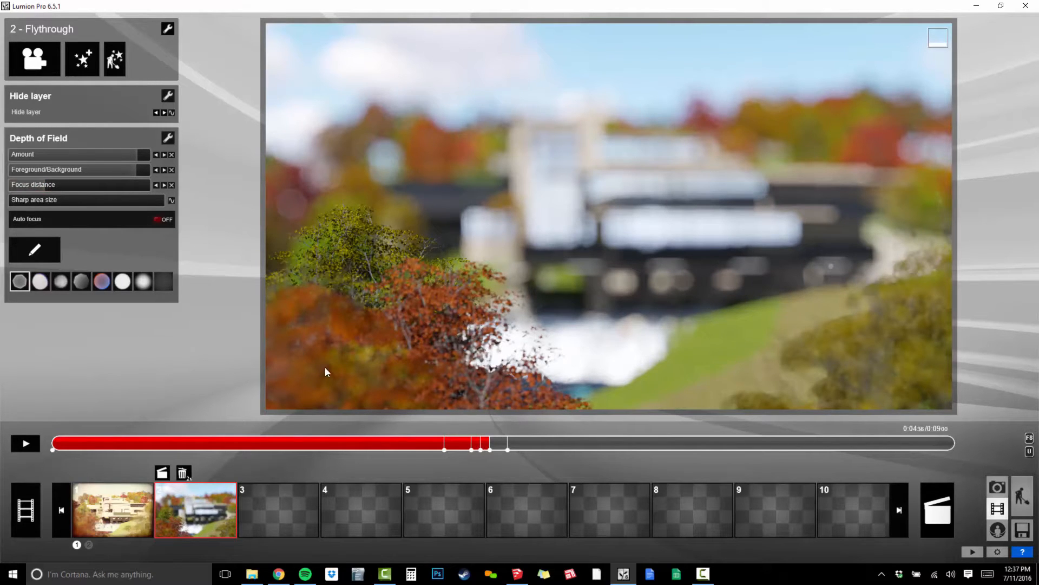
Create keyframes for the Depth of Field amount, foreground/background and focus distance at about 0:04.63, after the layer switch.
left_click(163, 155)
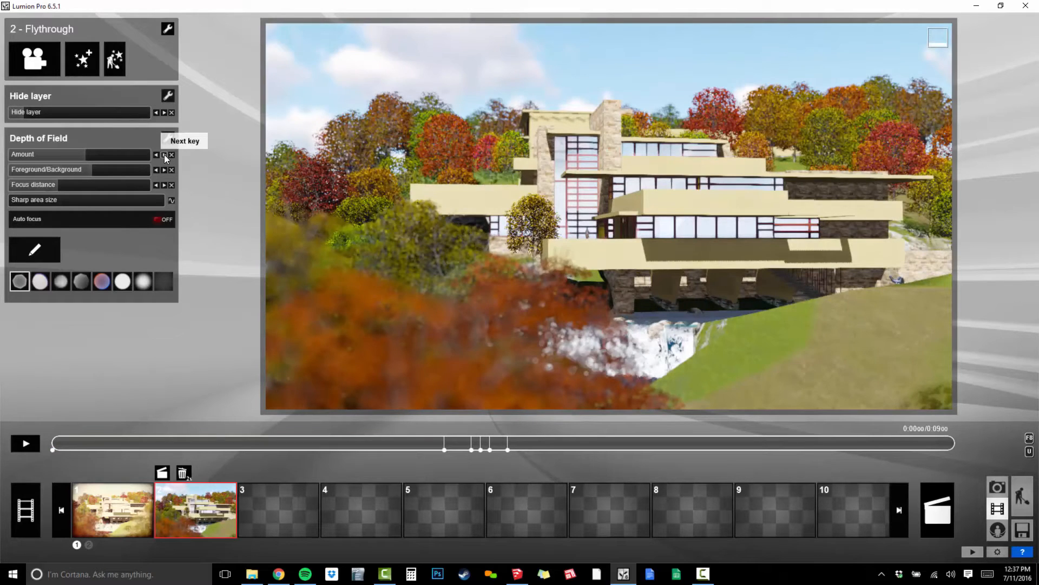
left_click(157, 154)
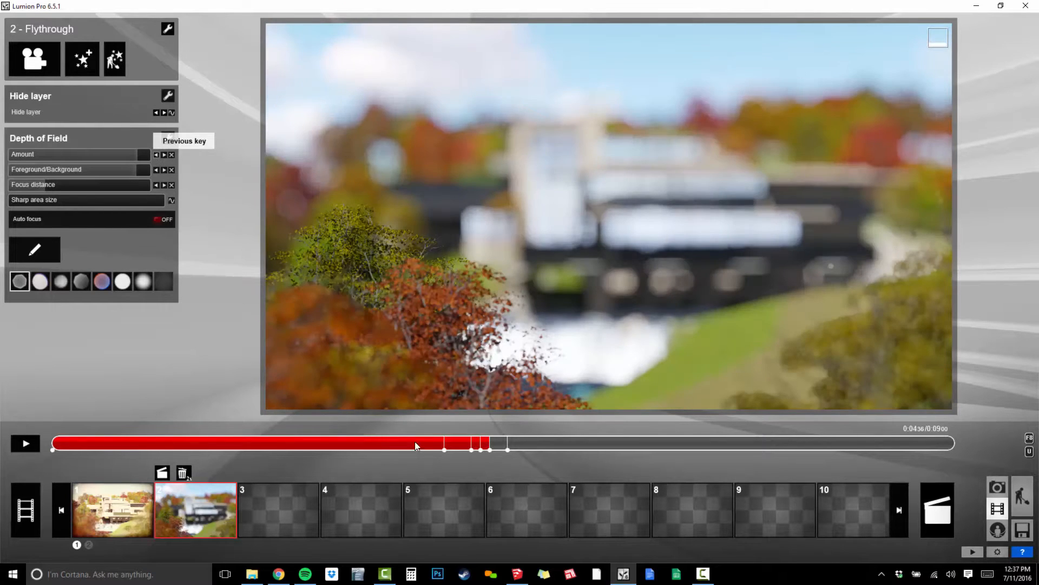
left_click_drag(496, 443, 515, 444)
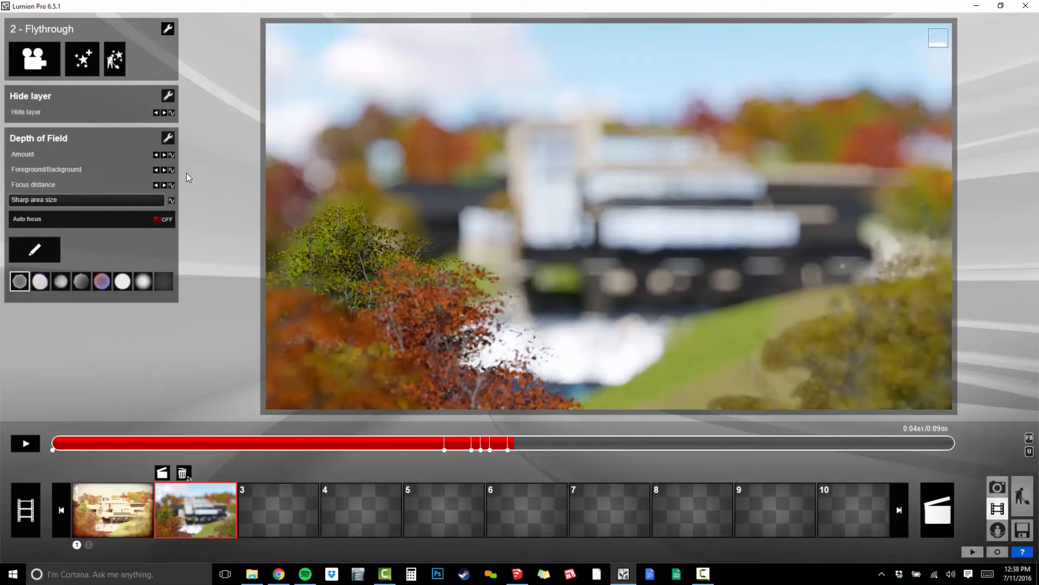
left_click(171, 155)
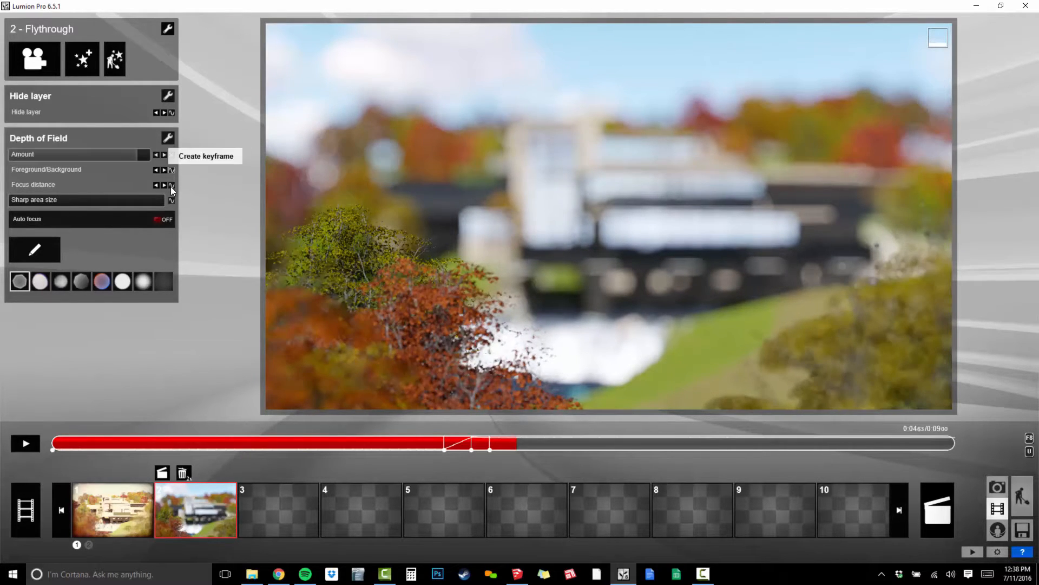
left_click(171, 185)
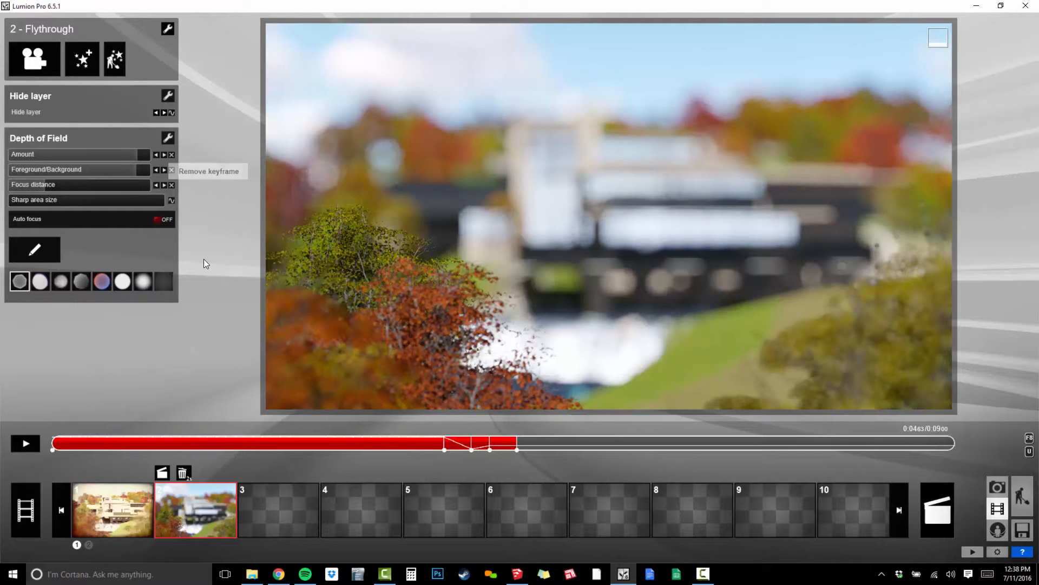
At the 0:04.63 keyframe, set foreground/background to about 0.5, reduce the amount and raise the focus distance to sharpen the house.
left_click(120, 168)
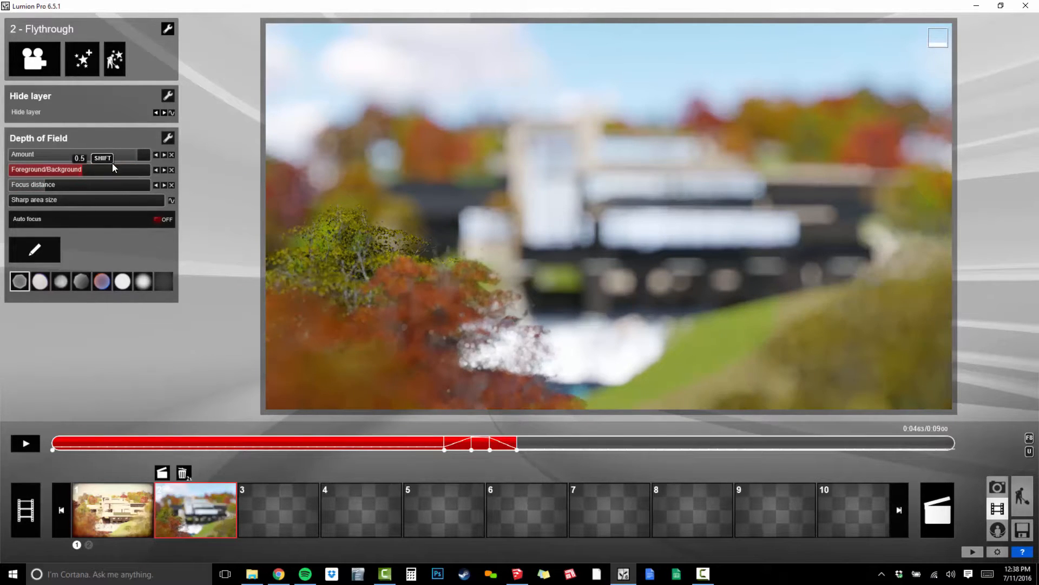
left_click(99, 157)
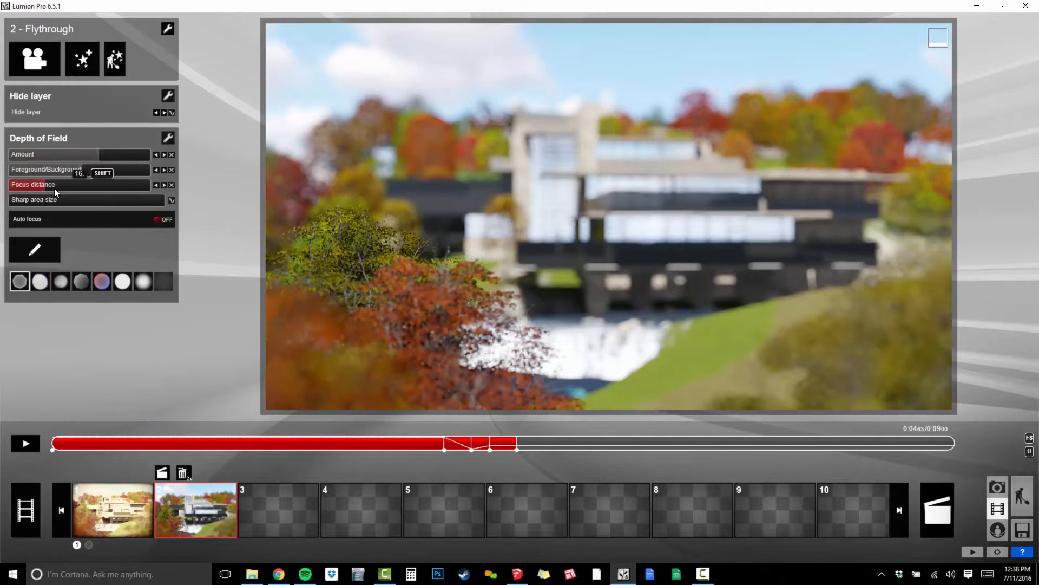
left_click_drag(55, 188, 59, 187)
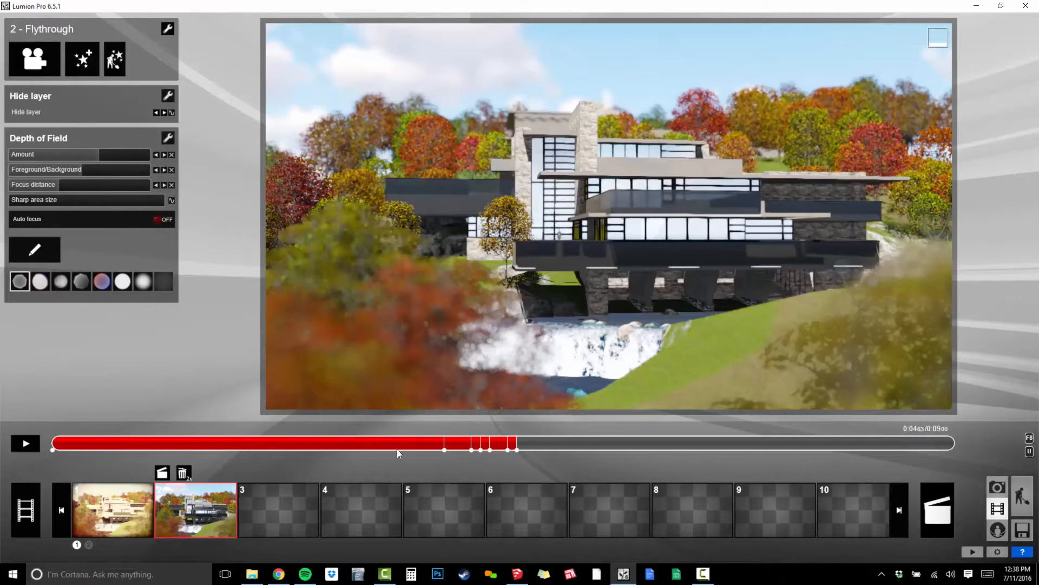
Scrub through clip 2 and play it from the start to review the blurred transition between the two house designs.
left_click_drag(404, 444, 641, 446)
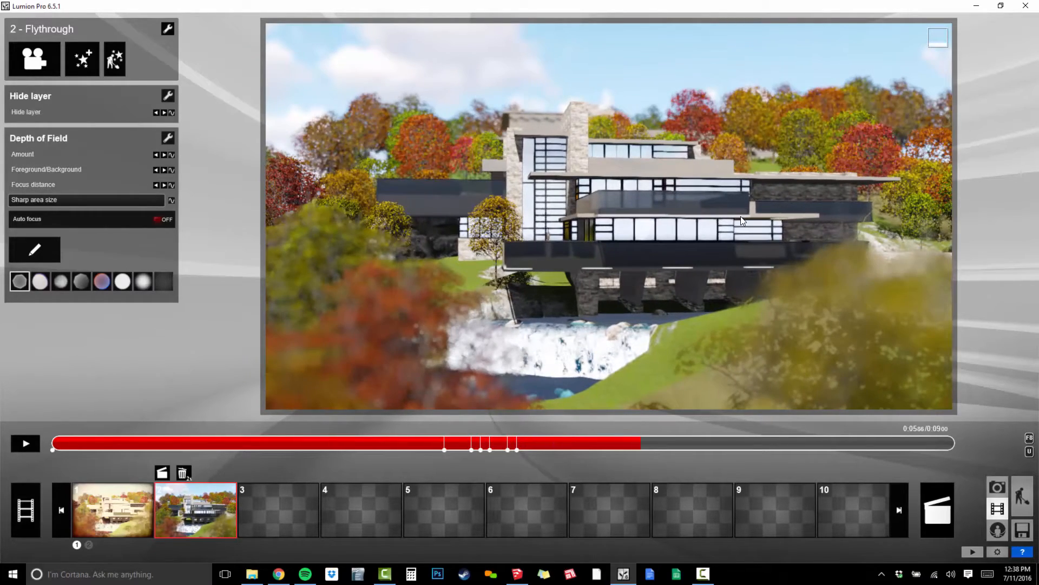
left_click(15, 450)
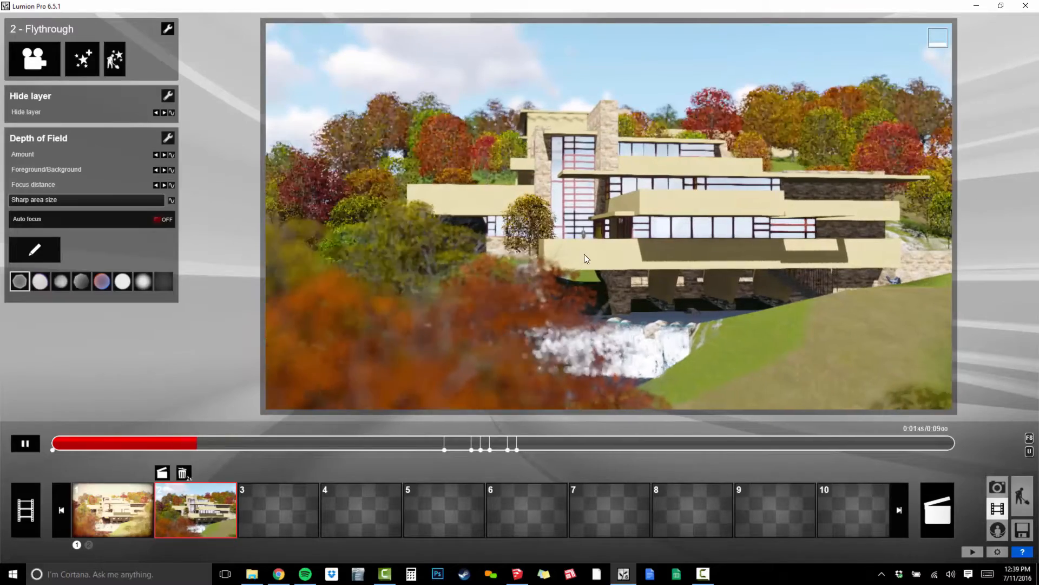
left_click(26, 443)
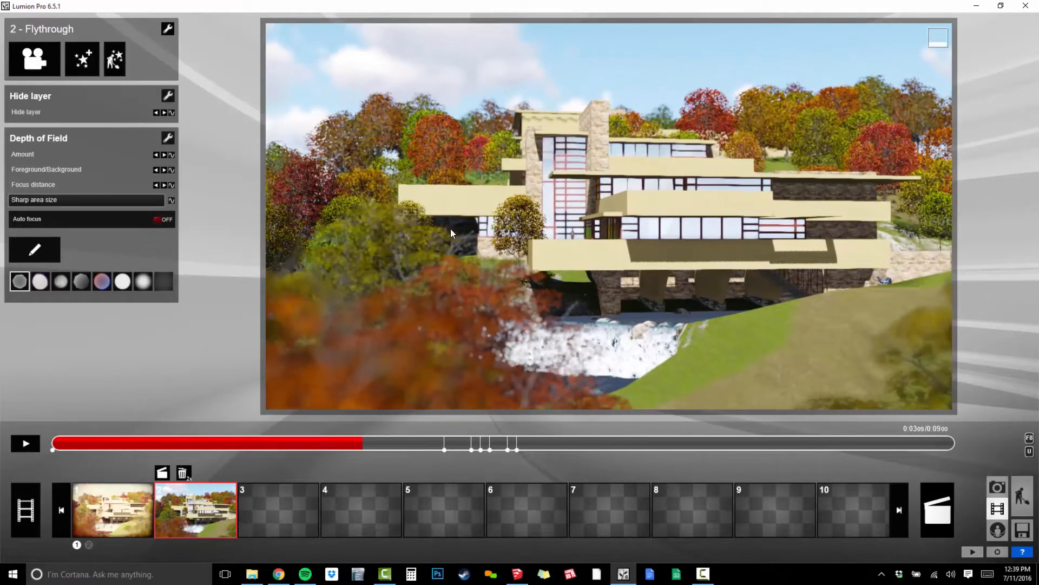
Add the Cloud weather effect to clip 2.
left_click(83, 58)
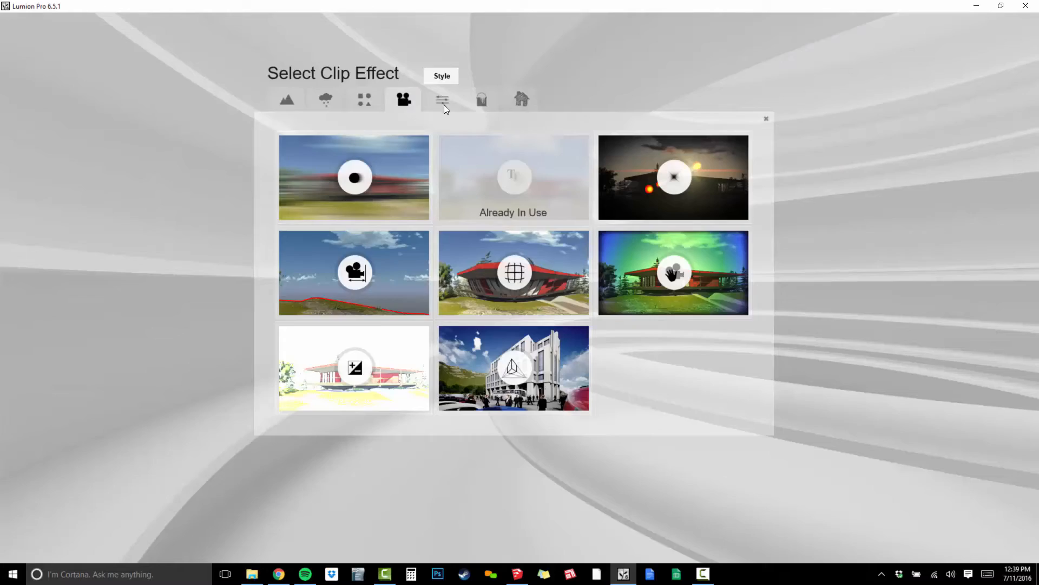
left_click(292, 101)
left_click(325, 100)
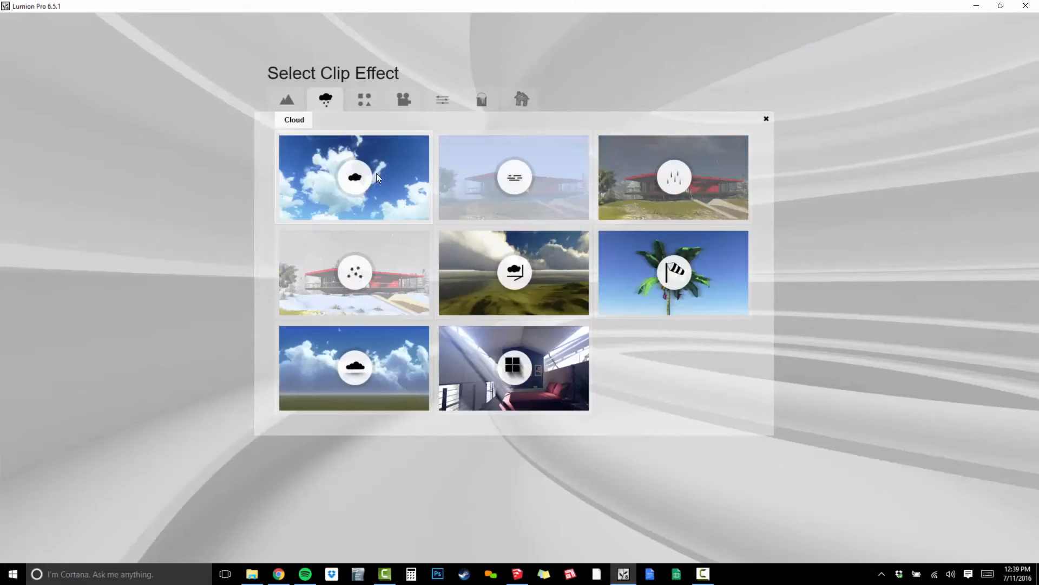
left_click(350, 155)
Create keyframes for the Cloud position at the start and the end of clip 2.
left_click_drag(79, 443, 189, 460)
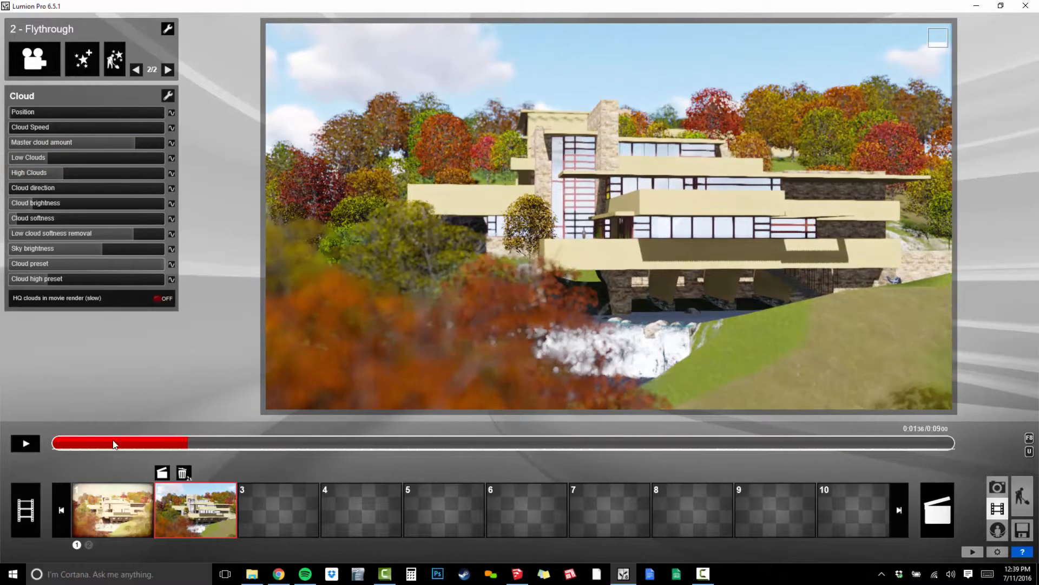
left_click_drag(113, 442, 5, 447)
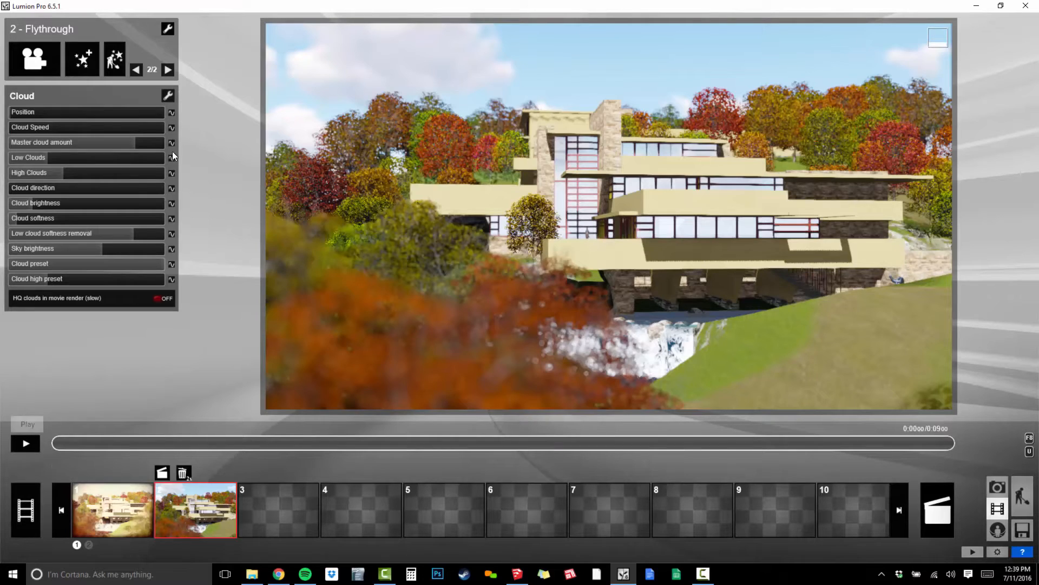
left_click(172, 112)
left_click_drag(73, 443, 992, 456)
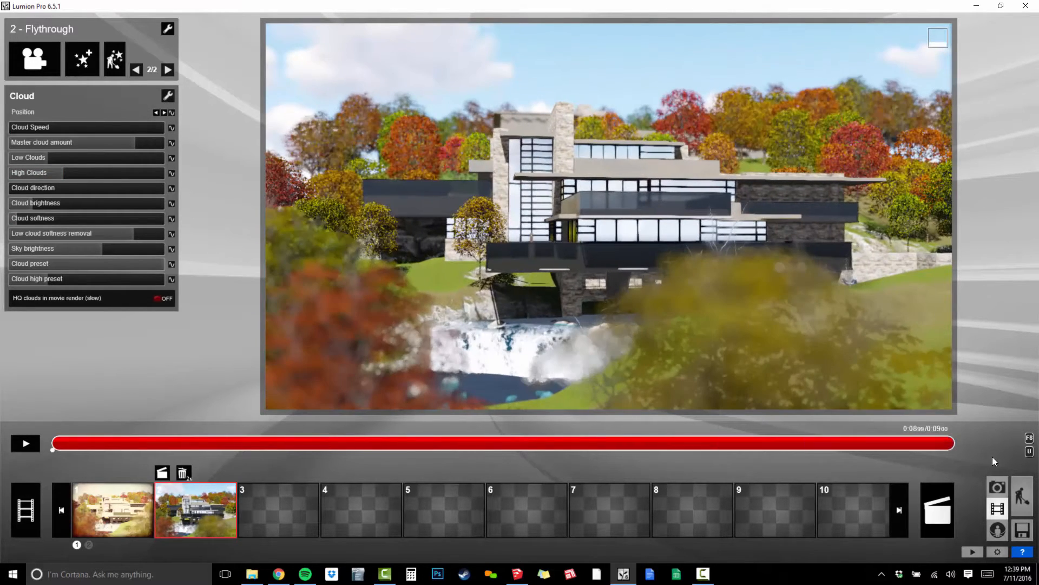
left_click(171, 112)
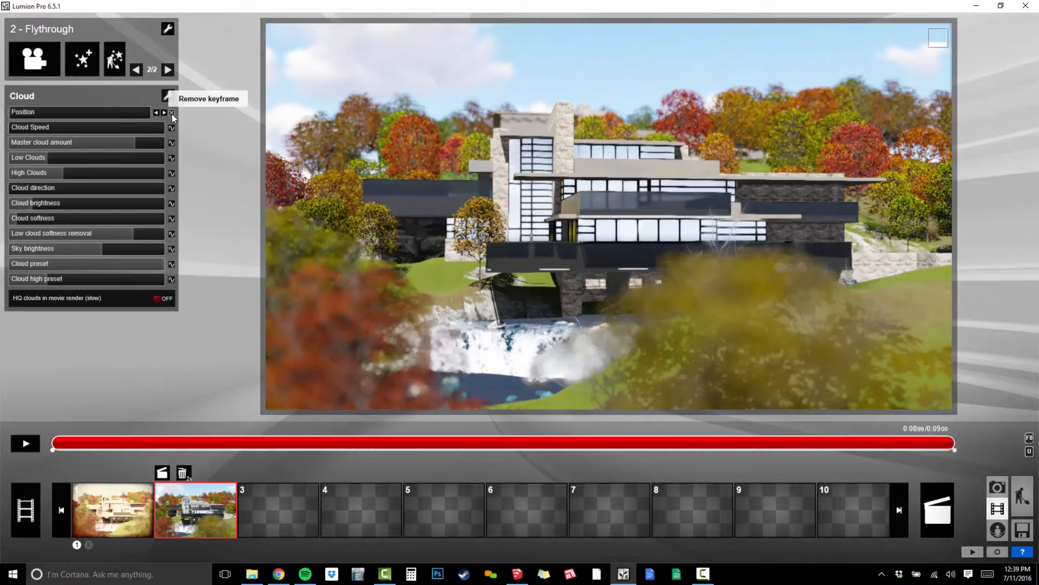
Shift the Cloud position at clip 2's end keyframe and play the clip to review the moving clouds.
mouse_move(103, 111)
left_mouse_down()
mouse_move(138, 115)
mouse_move(111, 121)
left_mouse_up()
left_click(25, 443)
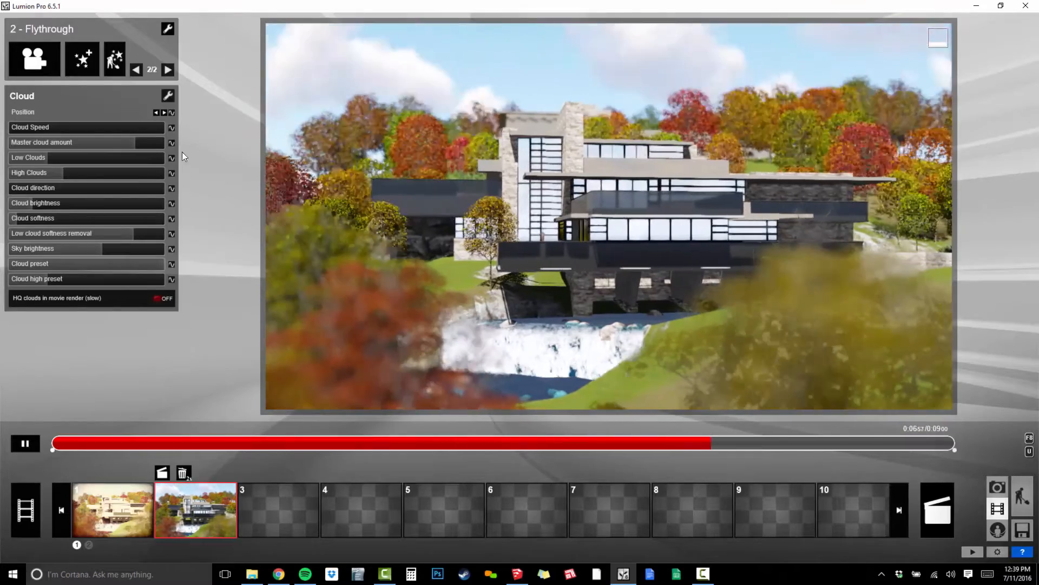
left_click(30, 442)
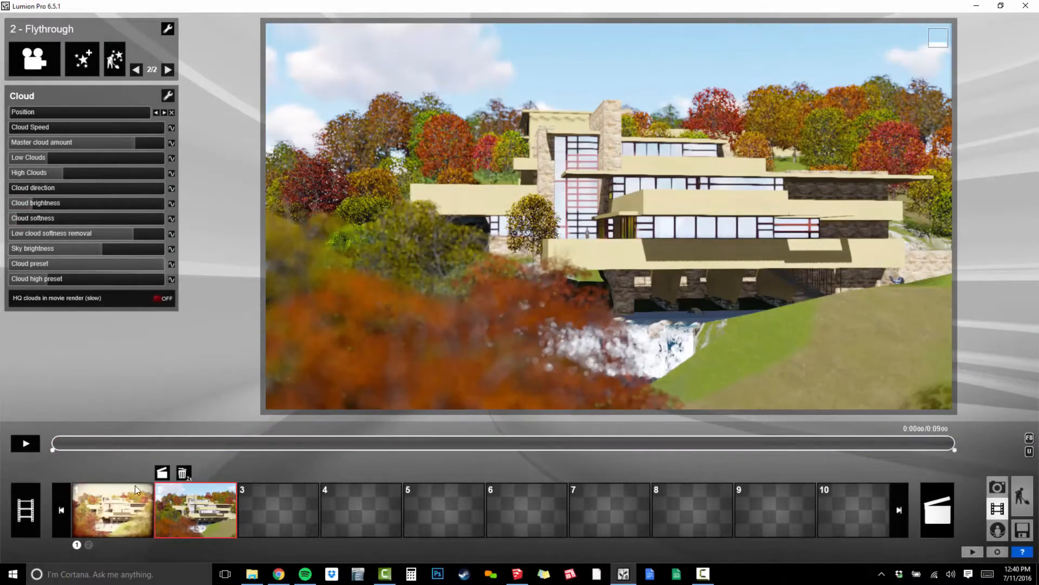
Add the Handheld Camera effect to clip 2, set its focal length to about 38.6 and preview the framing.
left_click(90, 65)
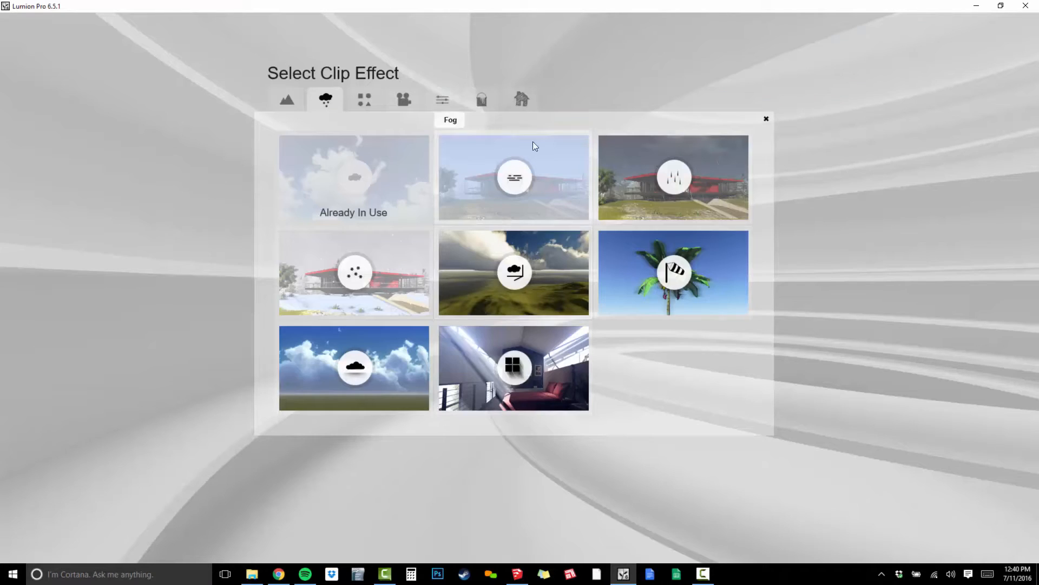
left_click(417, 102)
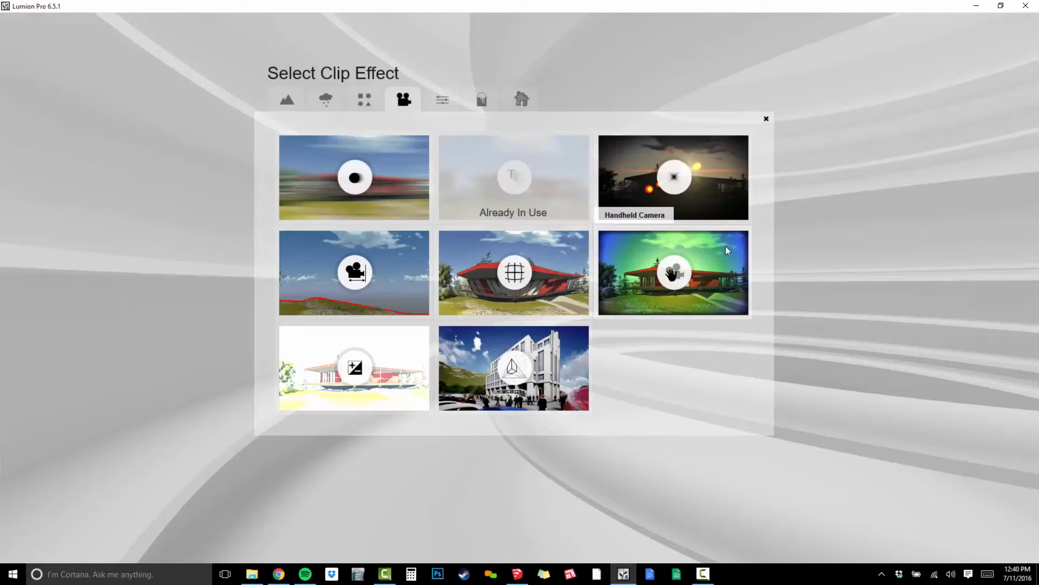
left_click(671, 271)
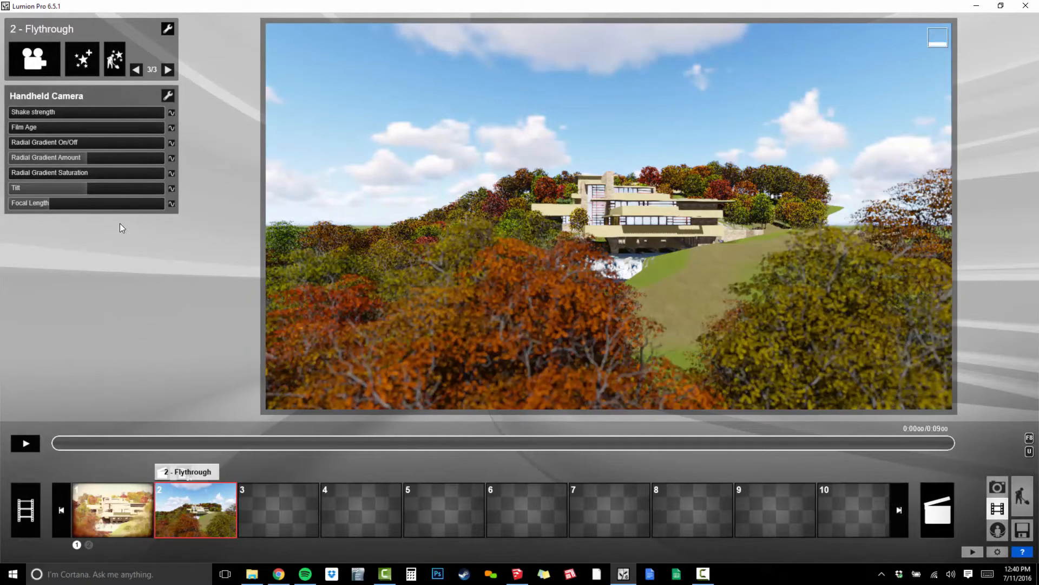
left_click_drag(43, 200, 81, 210)
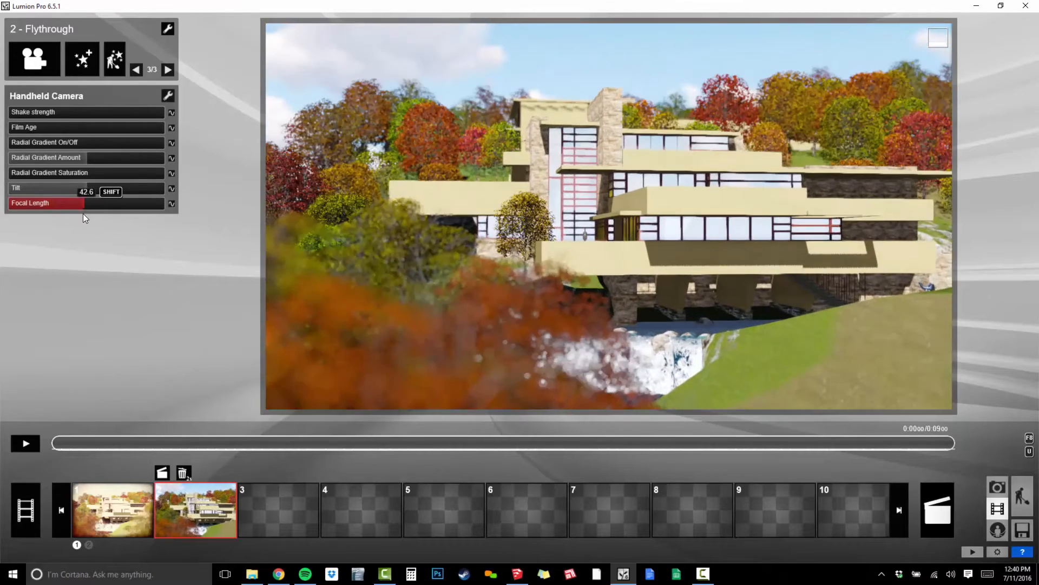
left_click(25, 443)
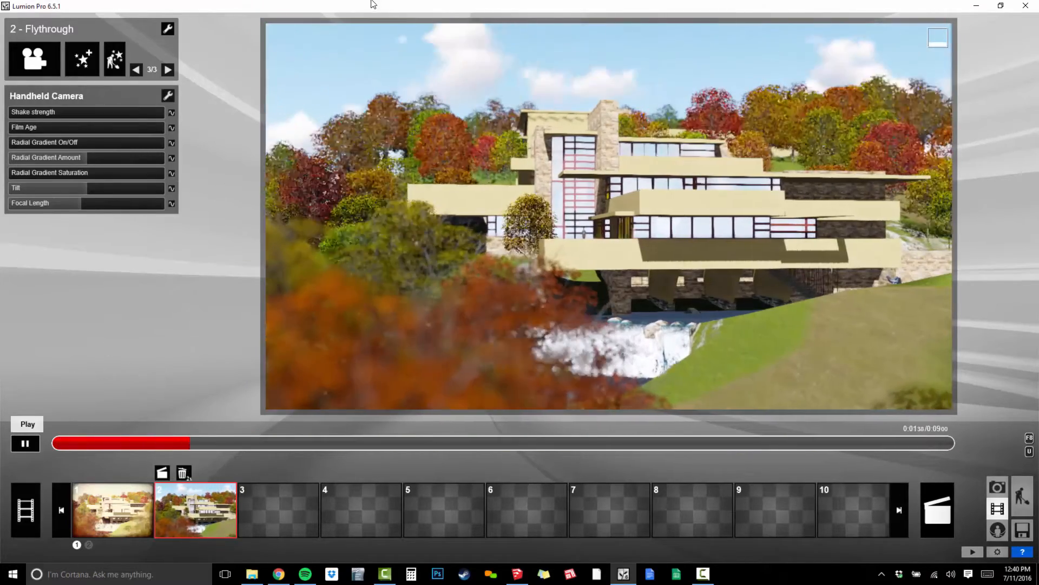
left_click(26, 443)
left_click_drag(193, 443, 37, 453)
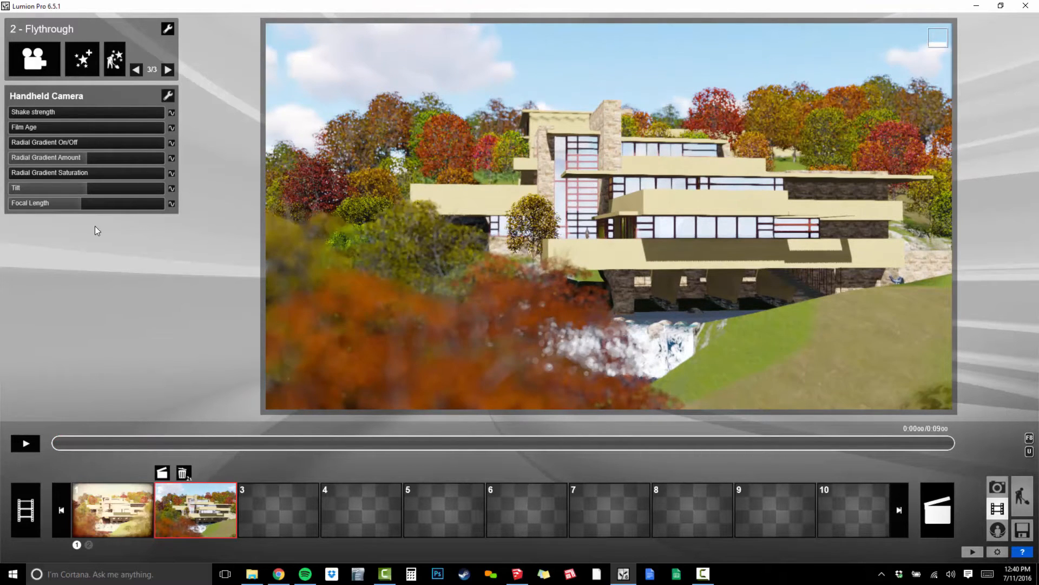
Set the Handheld Camera's Film Age to 1 and scrub clip 2 to about 0:04.21.
left_click(14, 127)
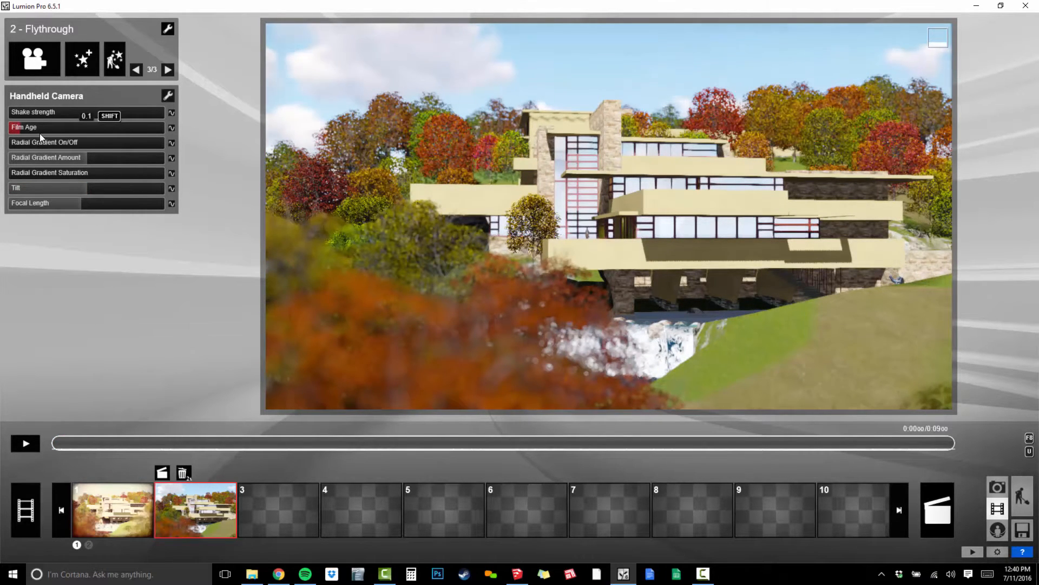
left_click_drag(71, 142, 266, 193)
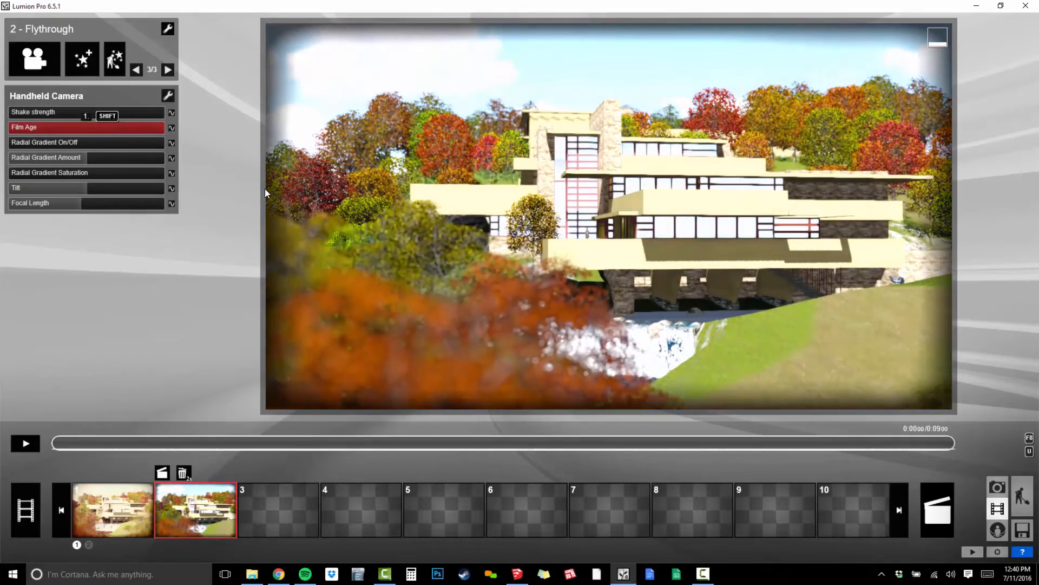
left_click_drag(71, 443, 475, 492)
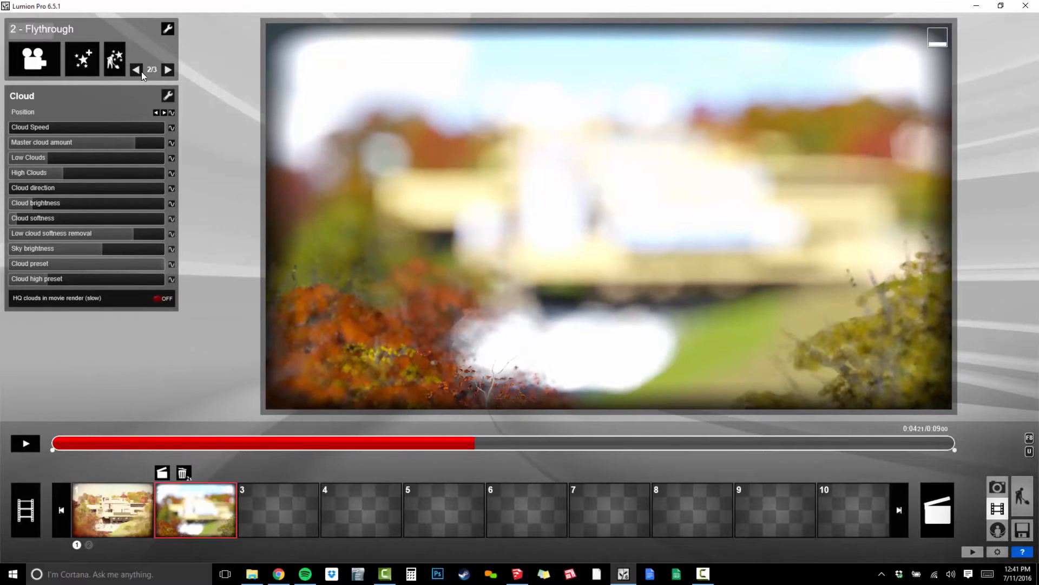
Find the Hide layer keyframe at 0:04.27 where the design switches and create a Film Age keyframe there.
left_click(163, 113)
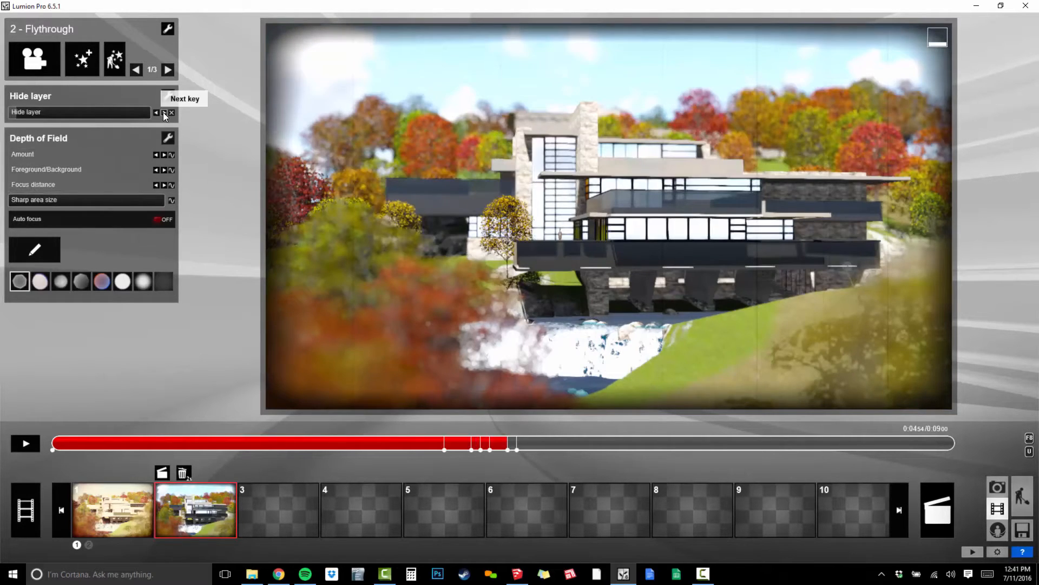
left_click(157, 112)
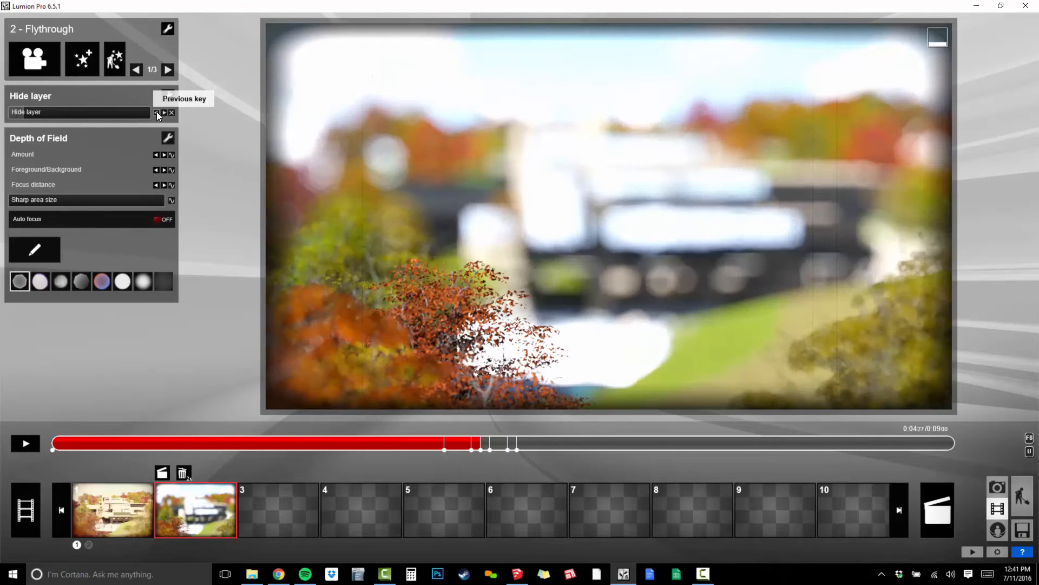
left_click(157, 112)
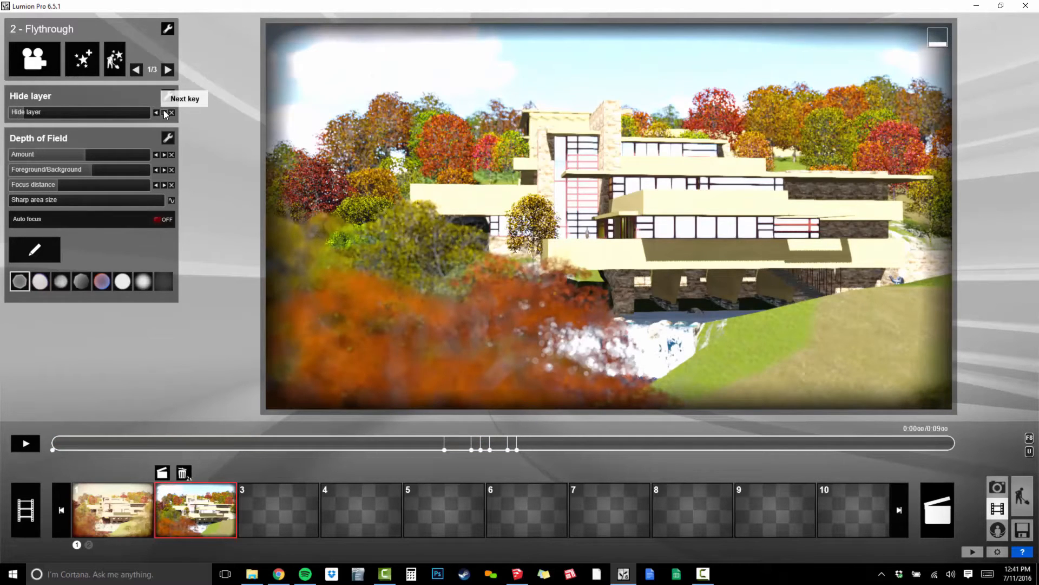
left_click(163, 112)
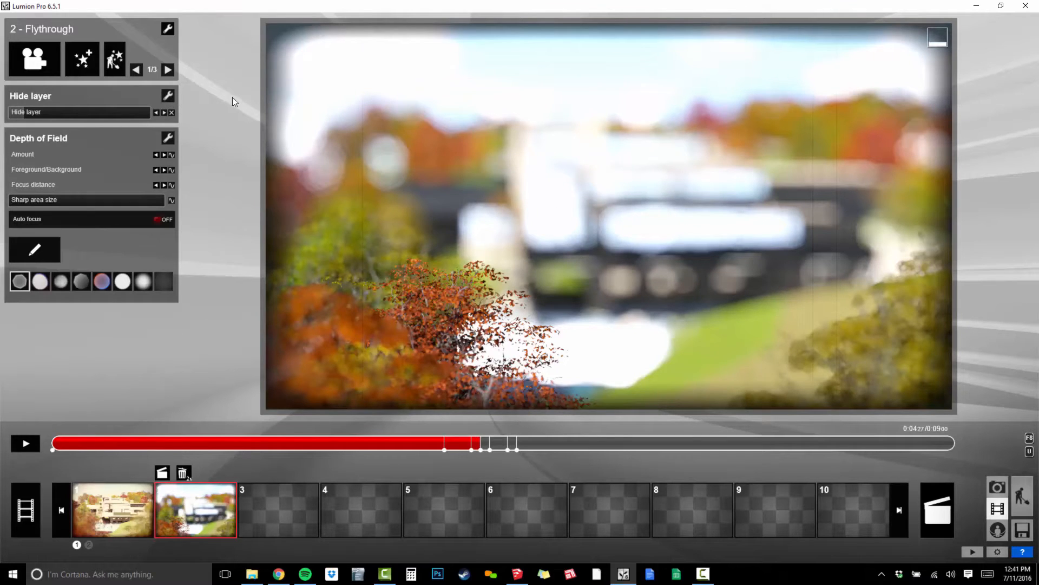
left_click(171, 67)
left_click(170, 67)
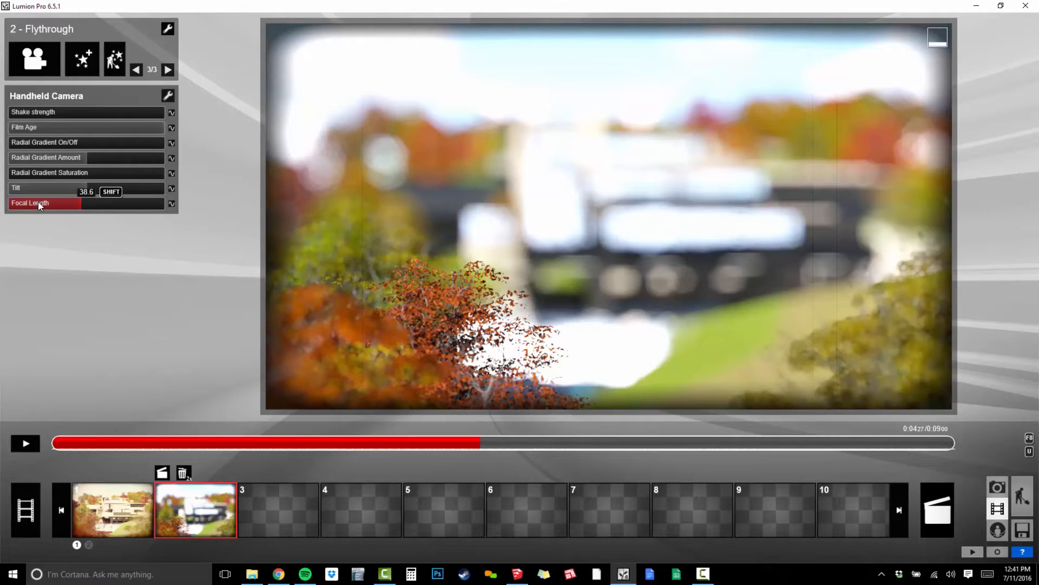
left_click(172, 128)
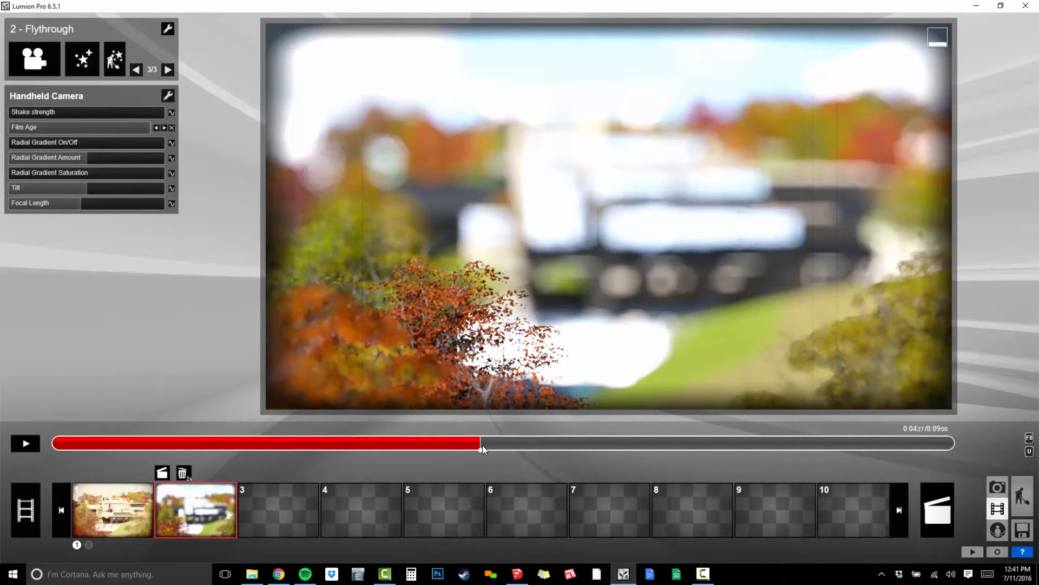
Create a second Film Age keyframe at about 0:04.2, just before the house design switches.
left_click_drag(482, 445, 479, 444)
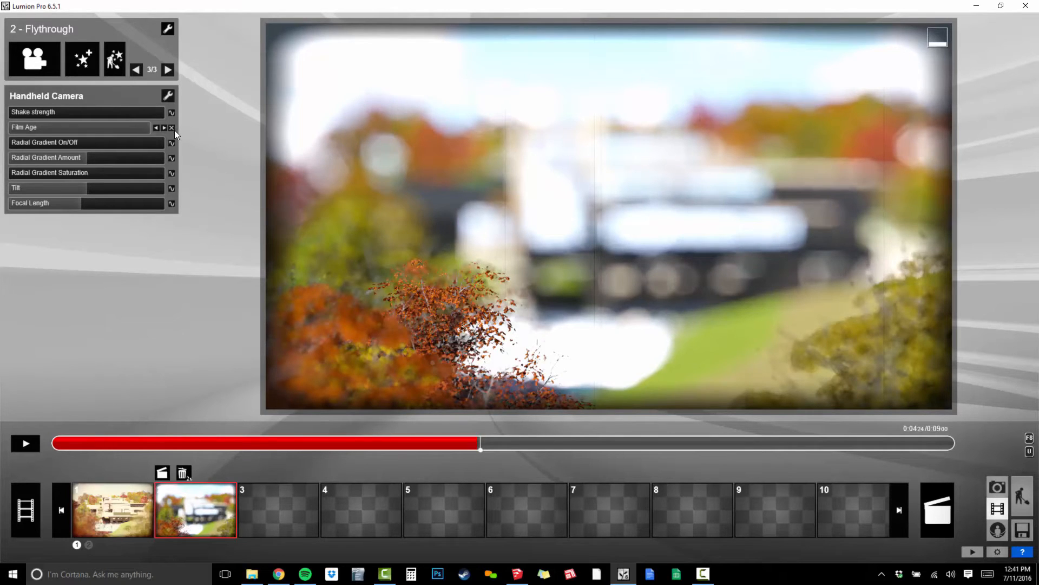
left_click(157, 128)
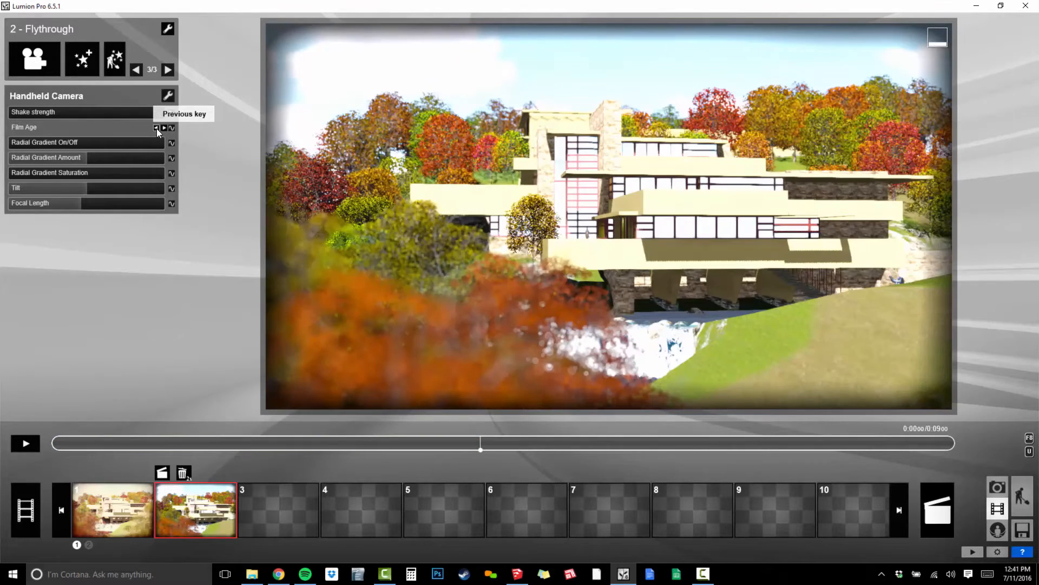
left_click(164, 128)
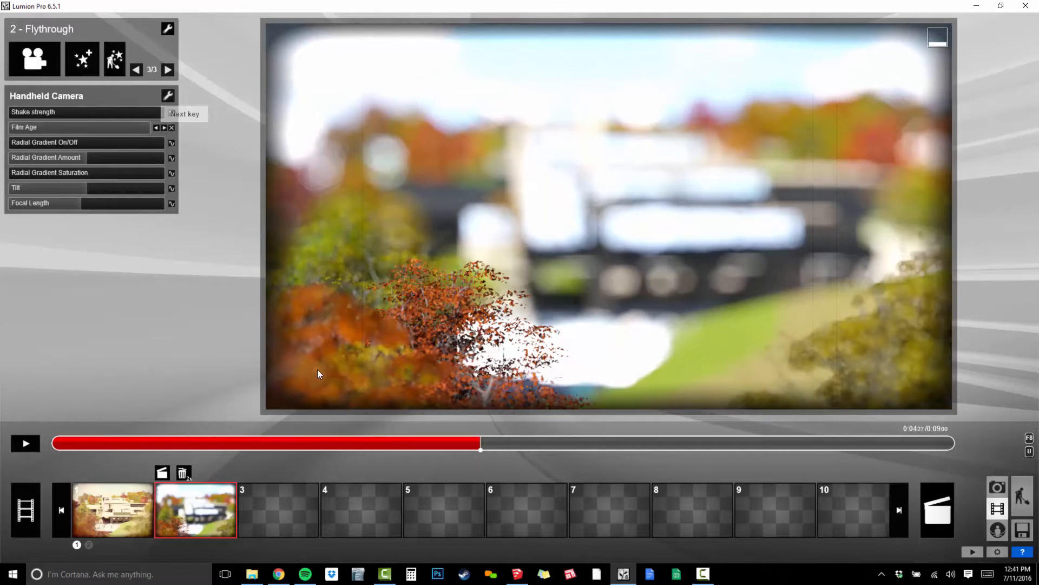
left_click_drag(480, 449, 476, 444)
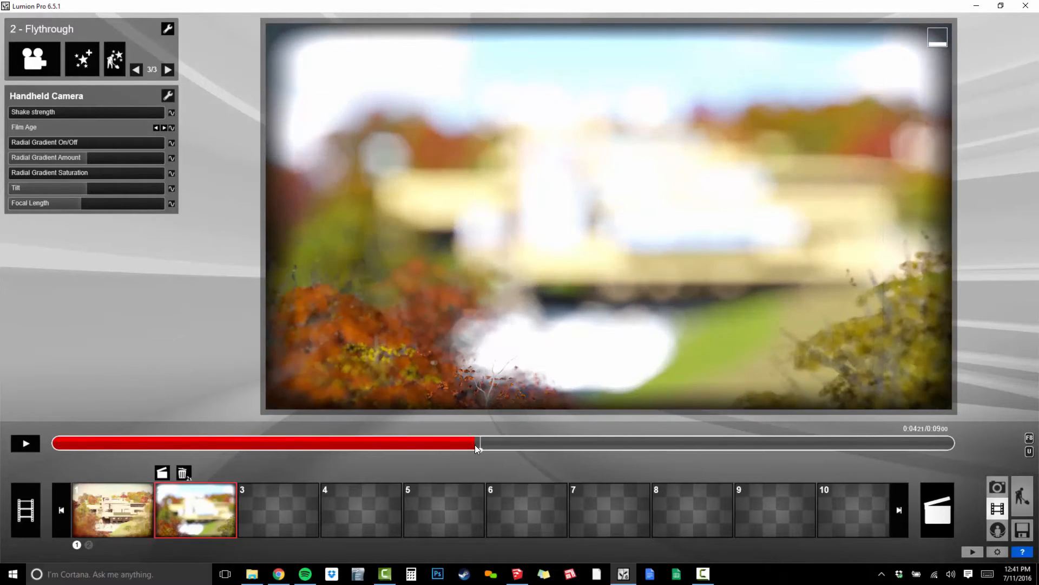
left_click(172, 128)
Lower Film Age to its minimum at the 0:04.27 keyframe and scrub back through the clip to check the transition.
left_click(165, 128)
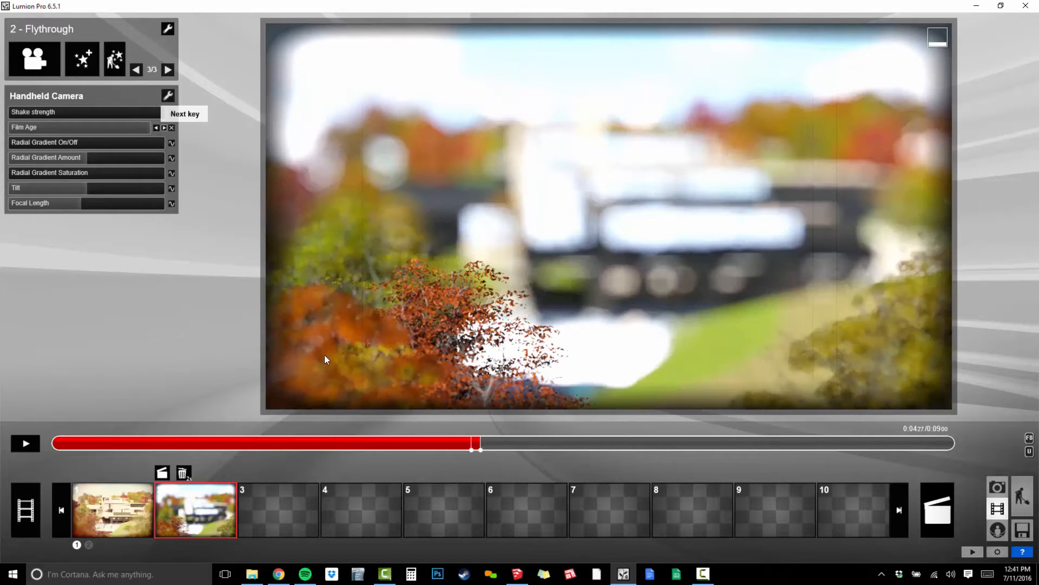
left_click_drag(121, 132, 78, 135)
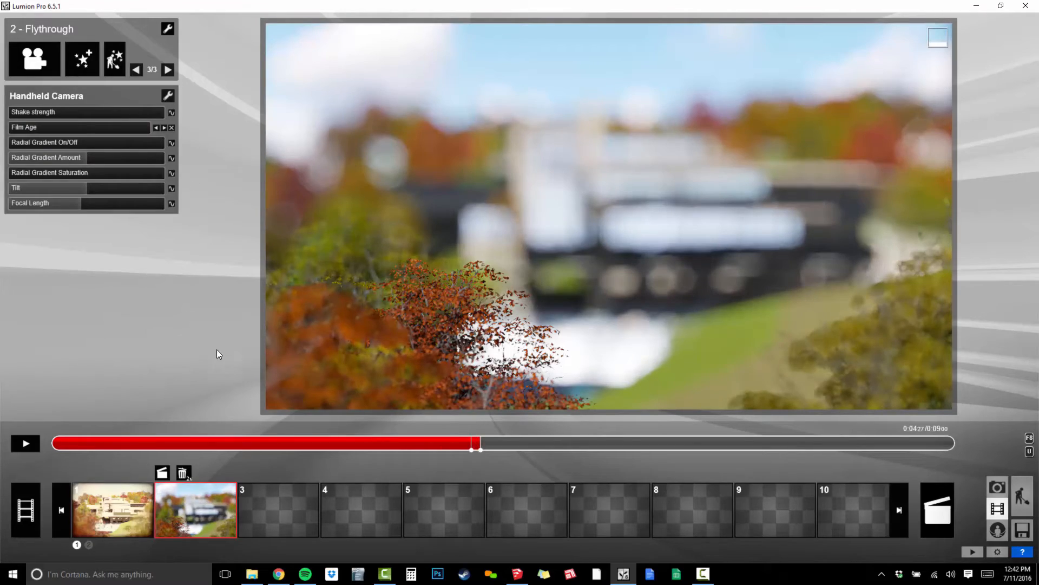
left_click(361, 443)
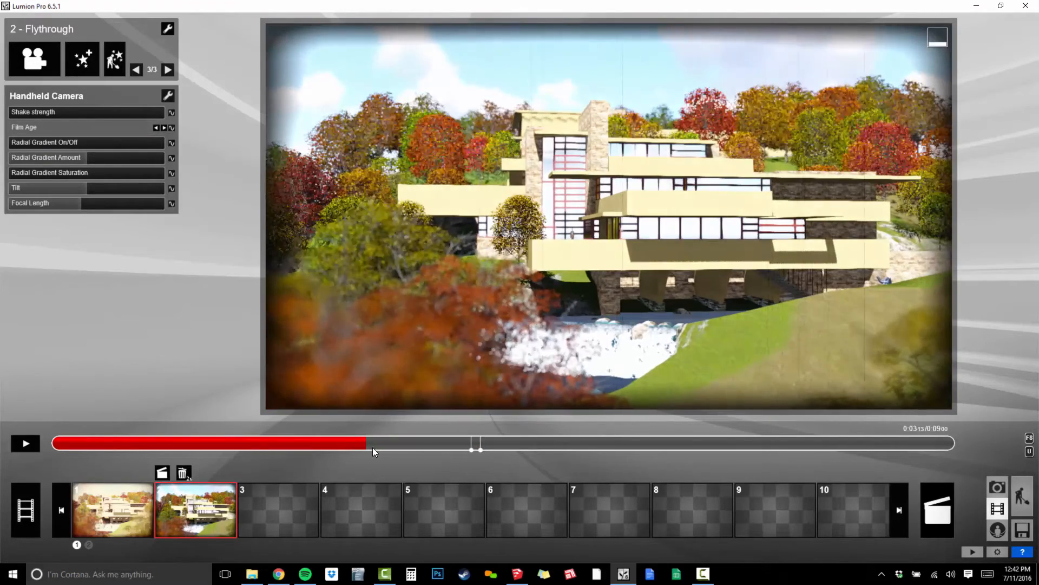
left_click_drag(372, 447, 307, 535)
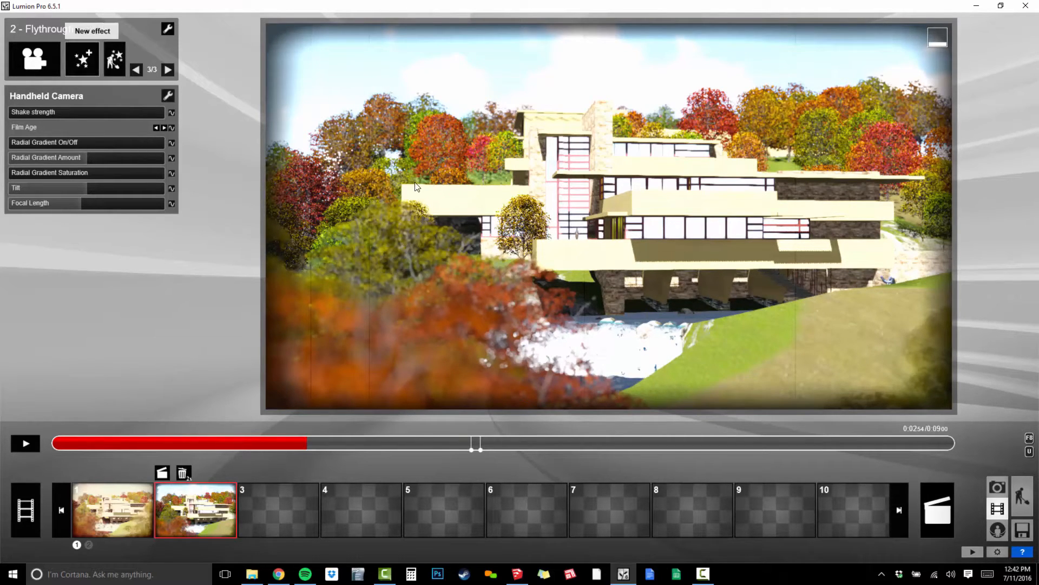
Add the Analog Color Lab effect to clip 2 and return to the start of the clip.
left_click(82, 59)
left_click(443, 99)
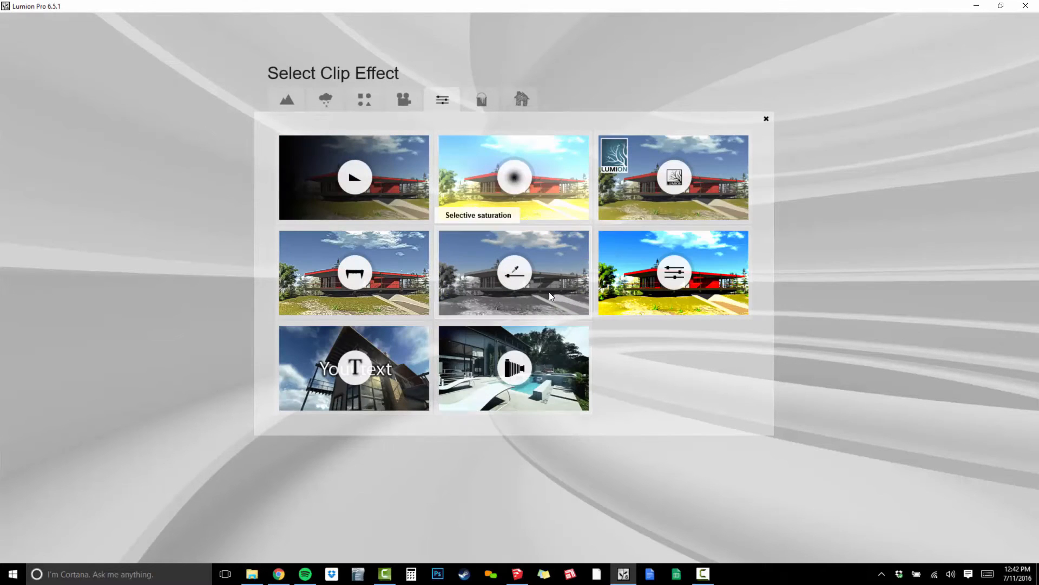
left_click(511, 366)
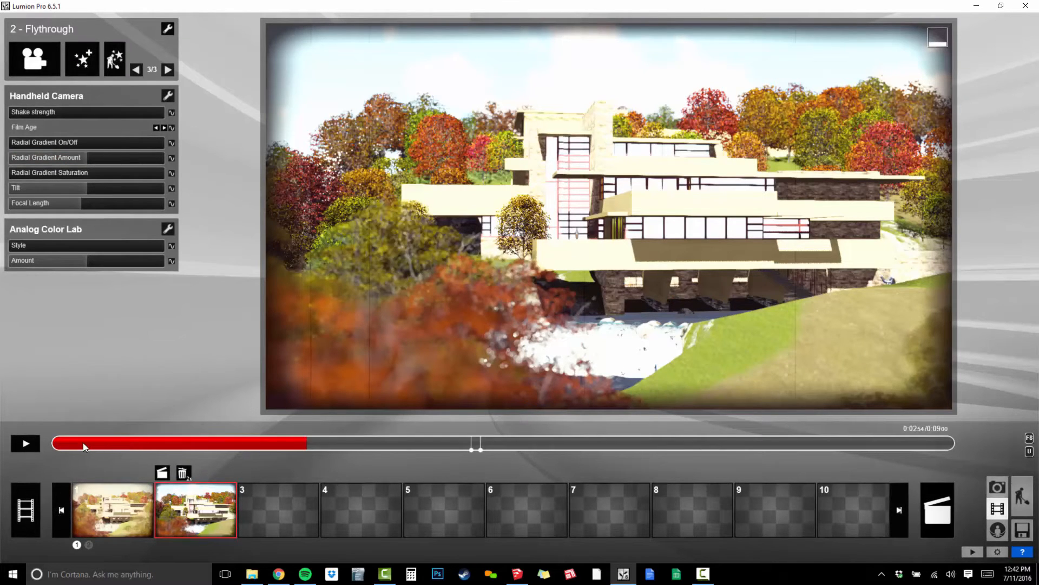
left_click_drag(87, 444, 132, 448)
left_click_drag(215, 452, 43, 449)
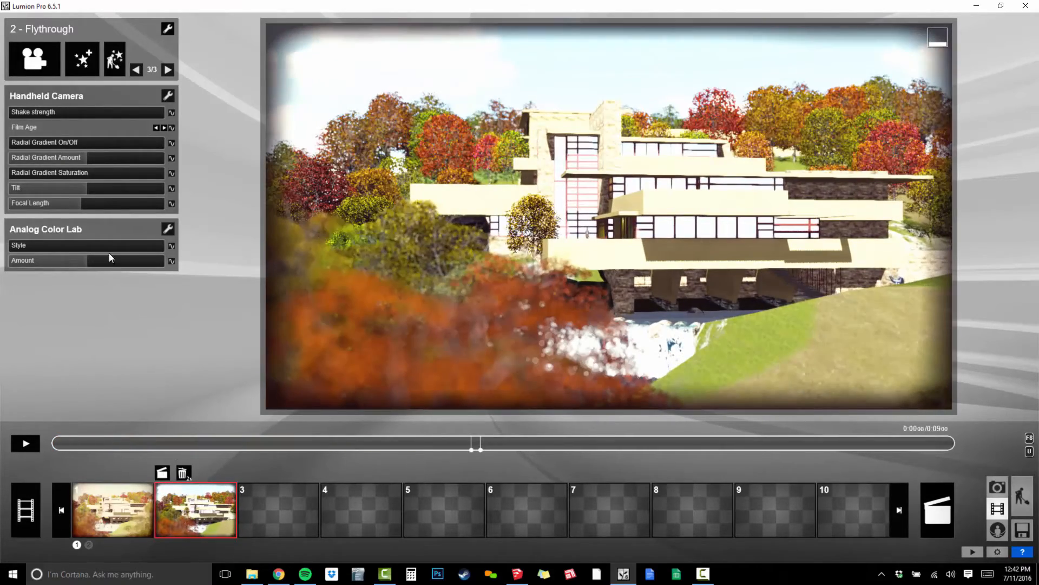
Choose a faded, near black-and-white Analog Color Lab style and set its amount to about 1.7.
key("shift")
left_click_drag(35, 246, 81, 246)
left_click_drag(60, 441, 278, 473)
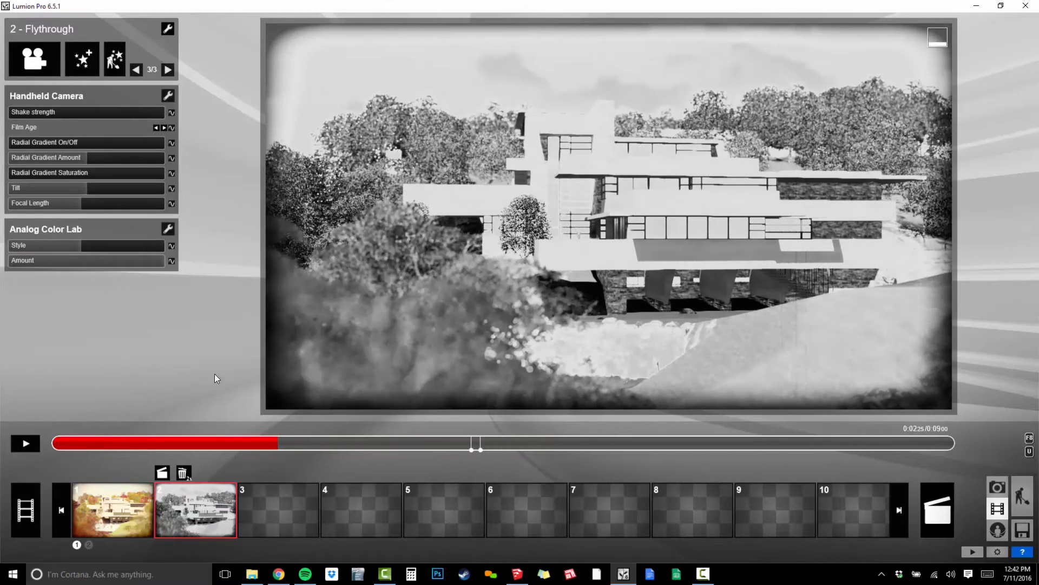
left_click(129, 261)
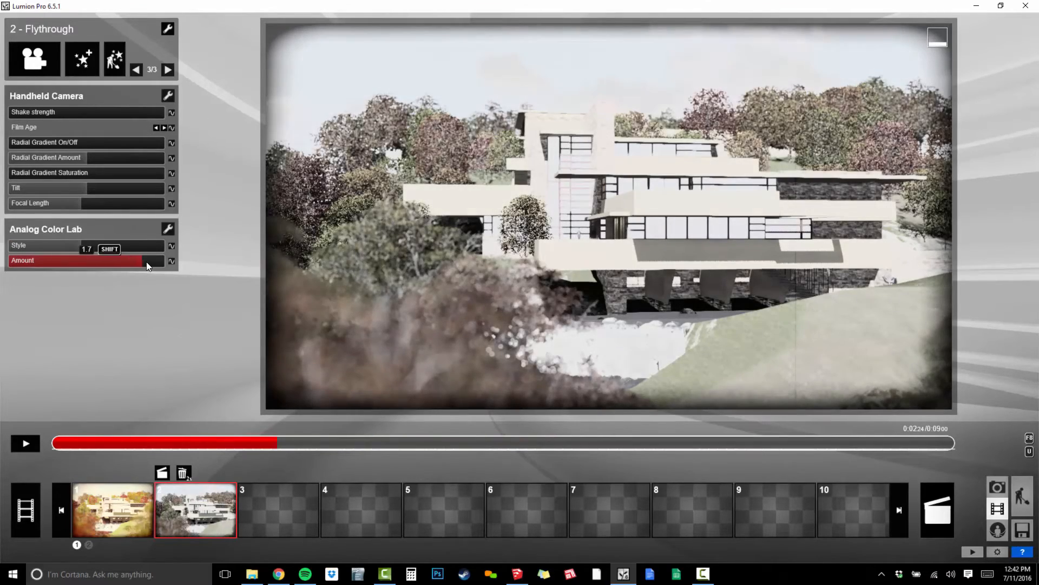
left_click(147, 262)
Keyframe the Analog Color Lab amount at the start of clip 2 and again at about 0:04.18, at the first transition marker.
left_click_drag(252, 458, 31, 452)
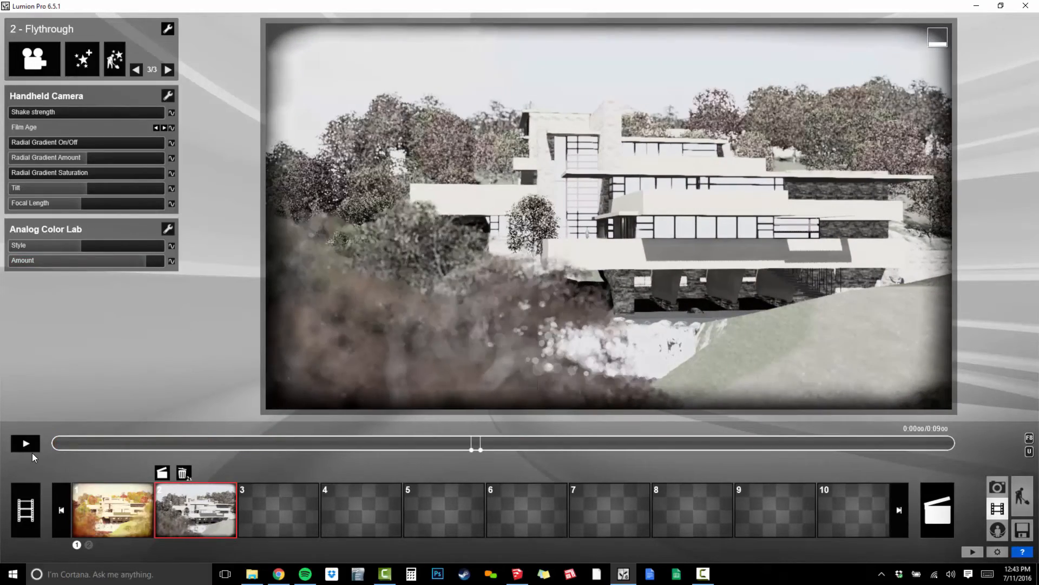
left_click(173, 261)
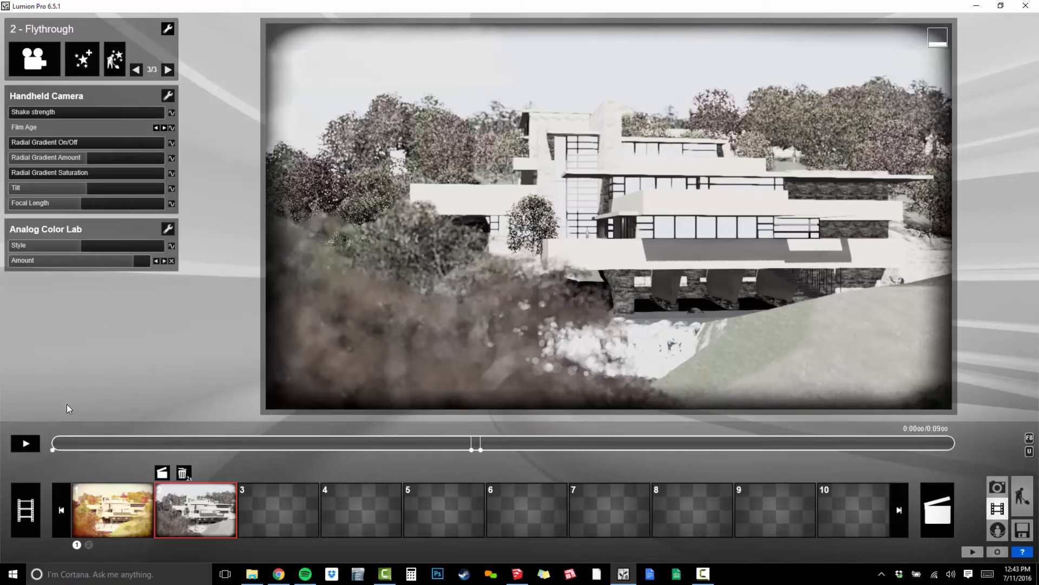
left_click(84, 443)
left_click_drag(160, 450, 473, 457)
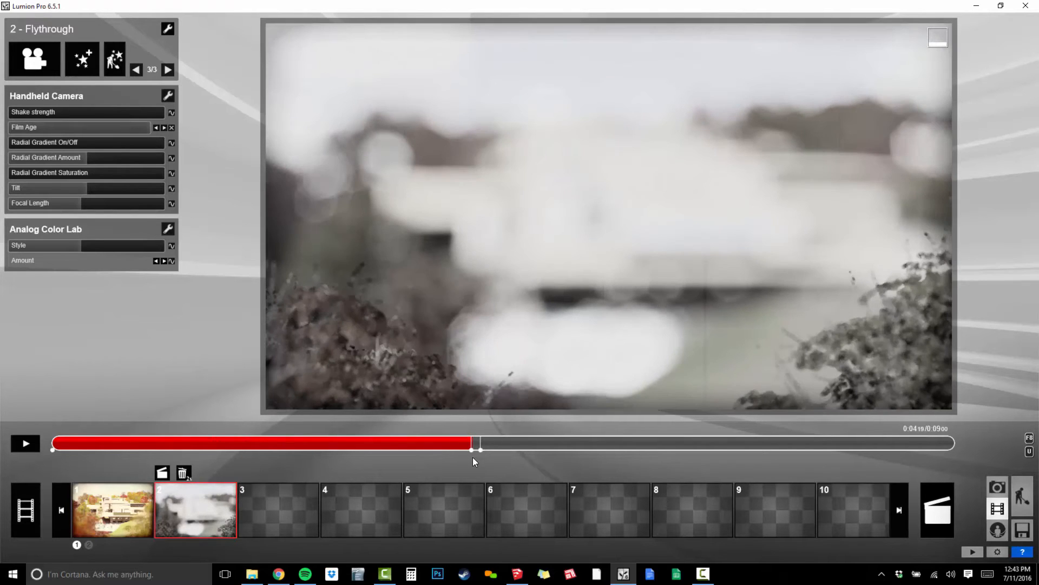
left_click(171, 260)
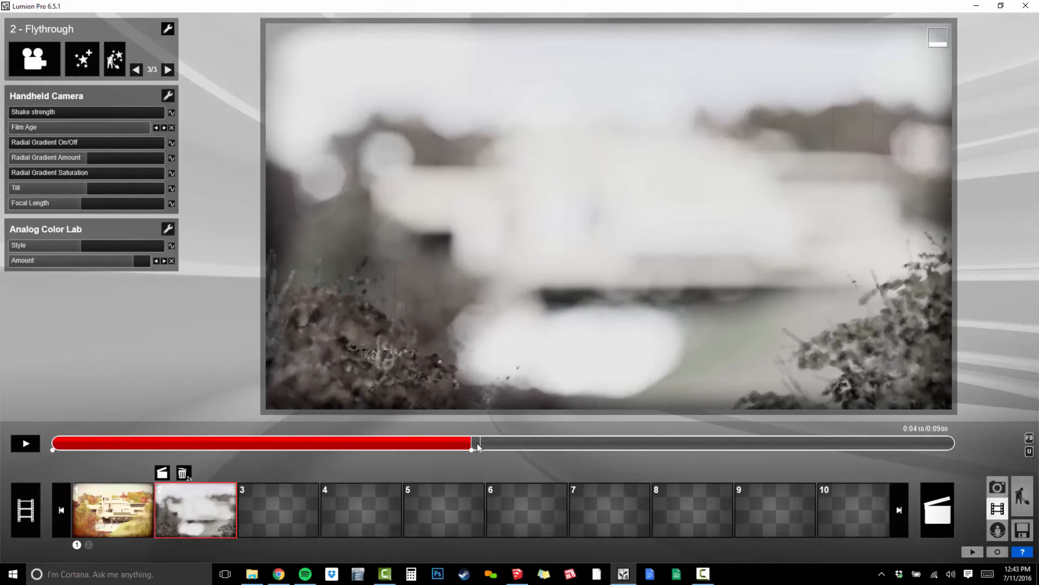
Add an Analog Color Lab amount keyframe at 0:04.27, set it to 0, and play the clip through to check the transition.
left_click(478, 443)
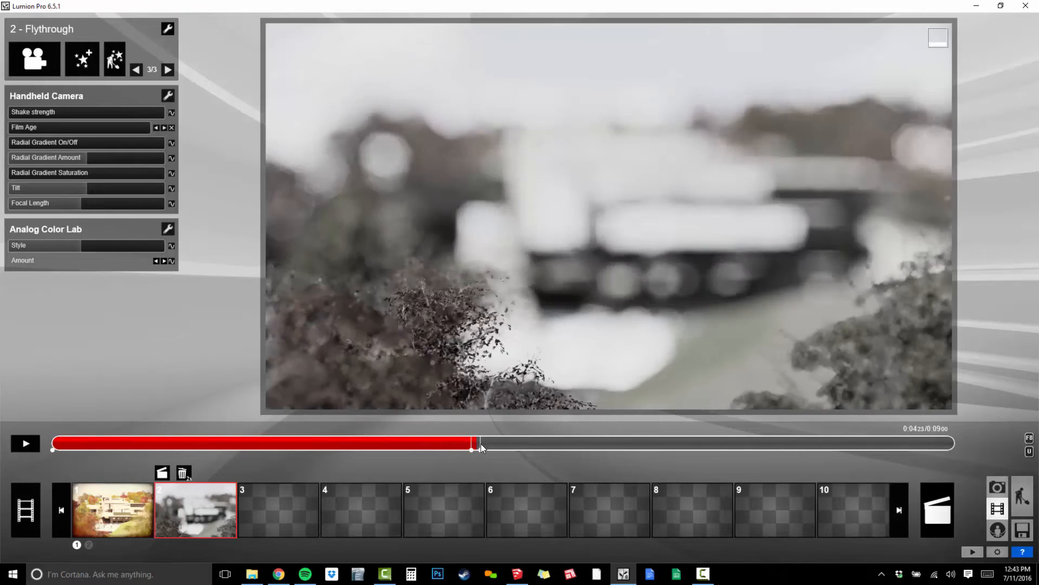
left_click(171, 261)
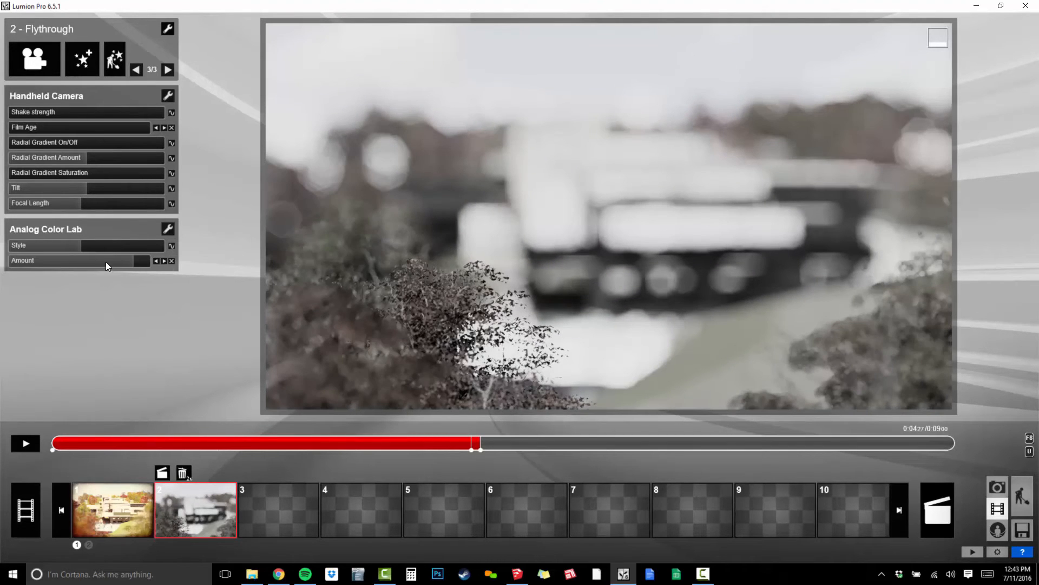
left_click_drag(133, 260, 2, 271)
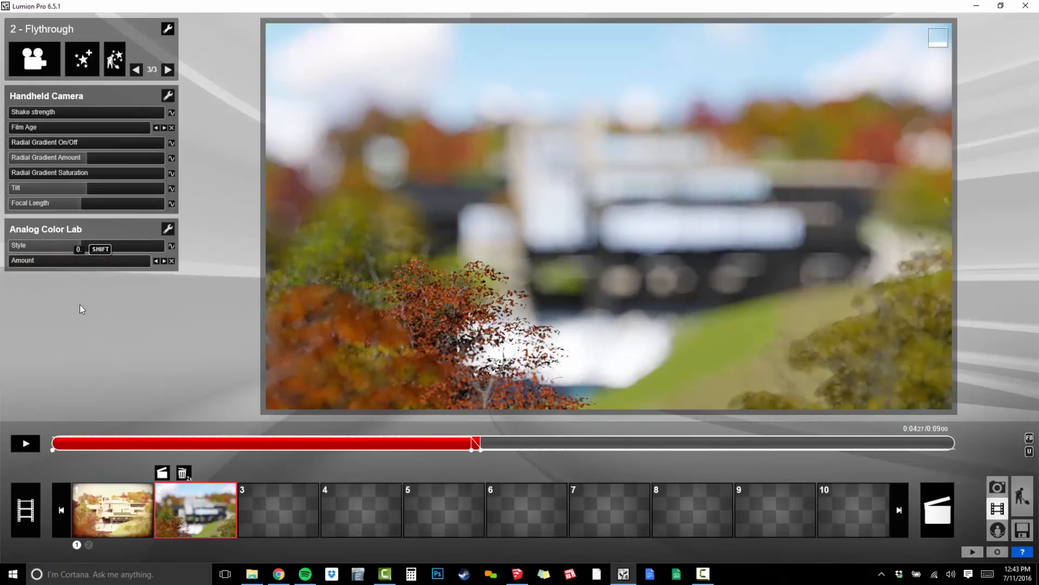
left_click_drag(406, 448, 671, 499)
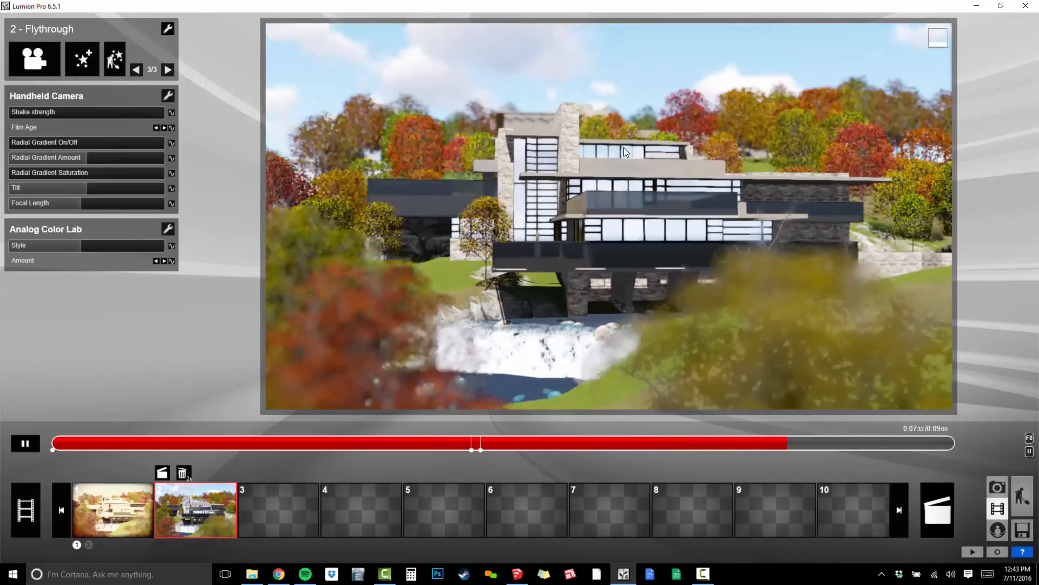
left_click(23, 446)
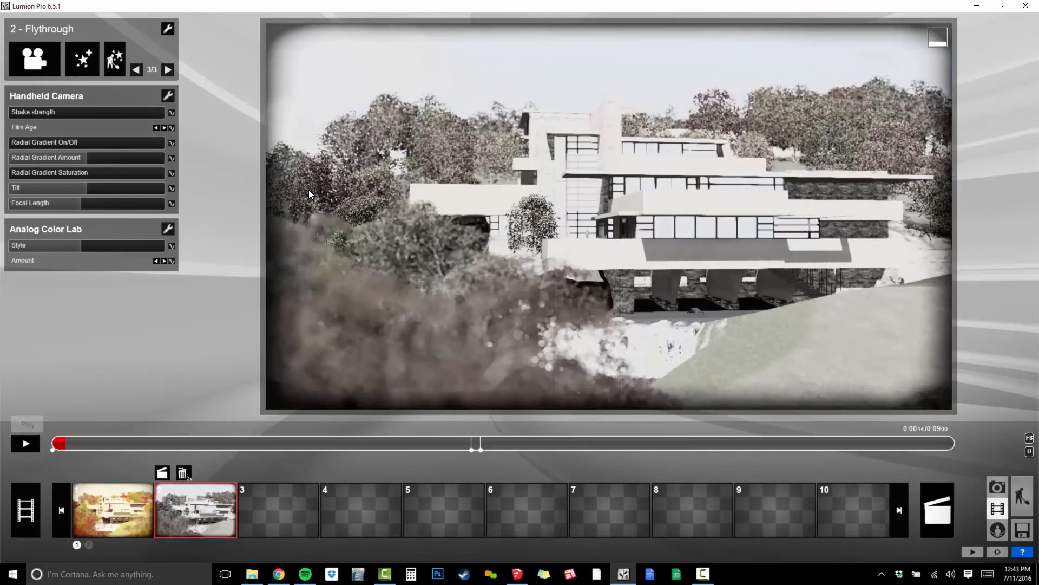
Start saving clip 2's effects as a Lumion movie effects file in the Falling Water competition folder.
left_click(168, 30)
left_click(192, 32)
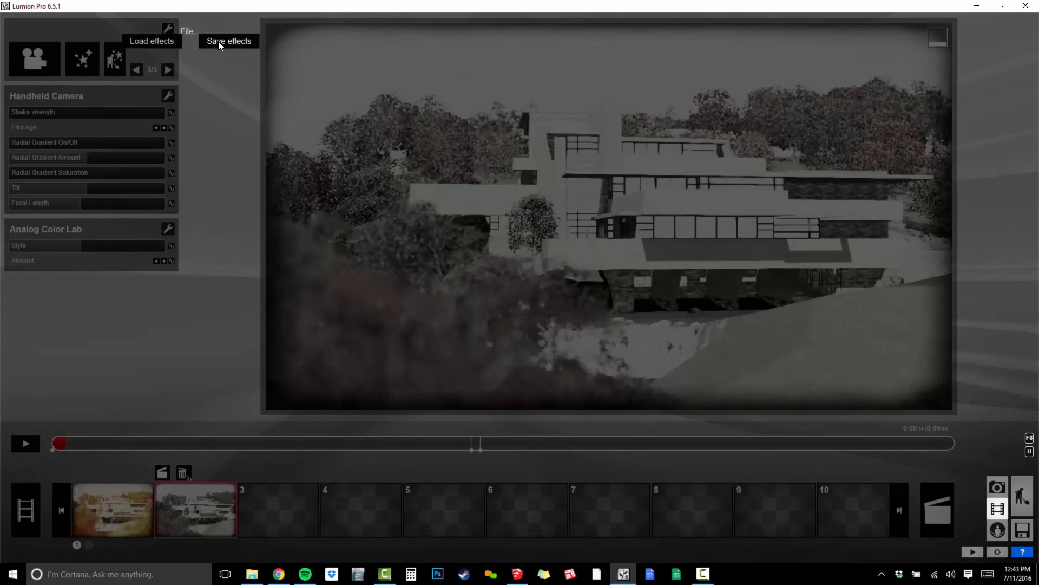
left_click(219, 41)
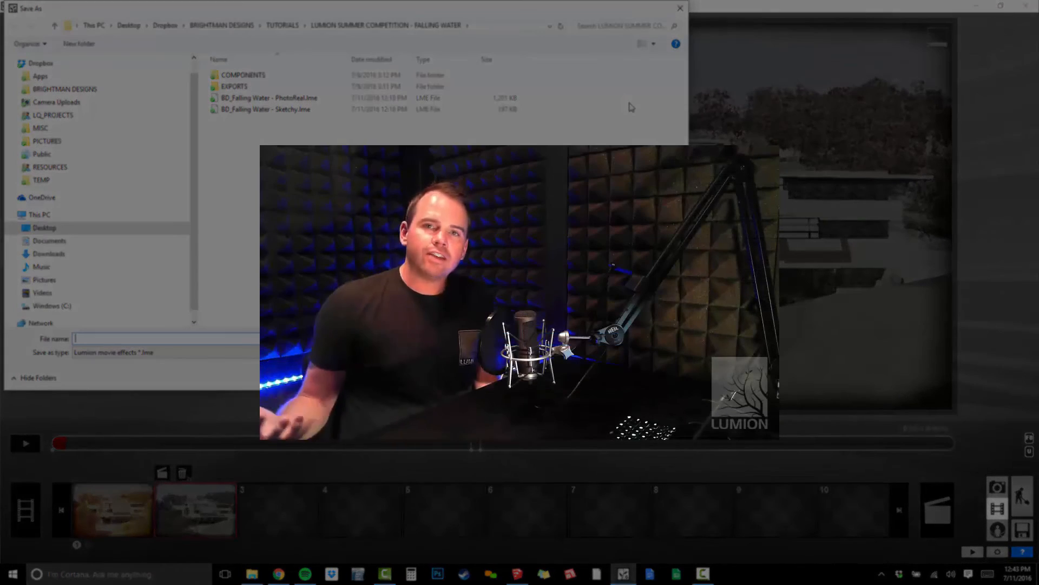